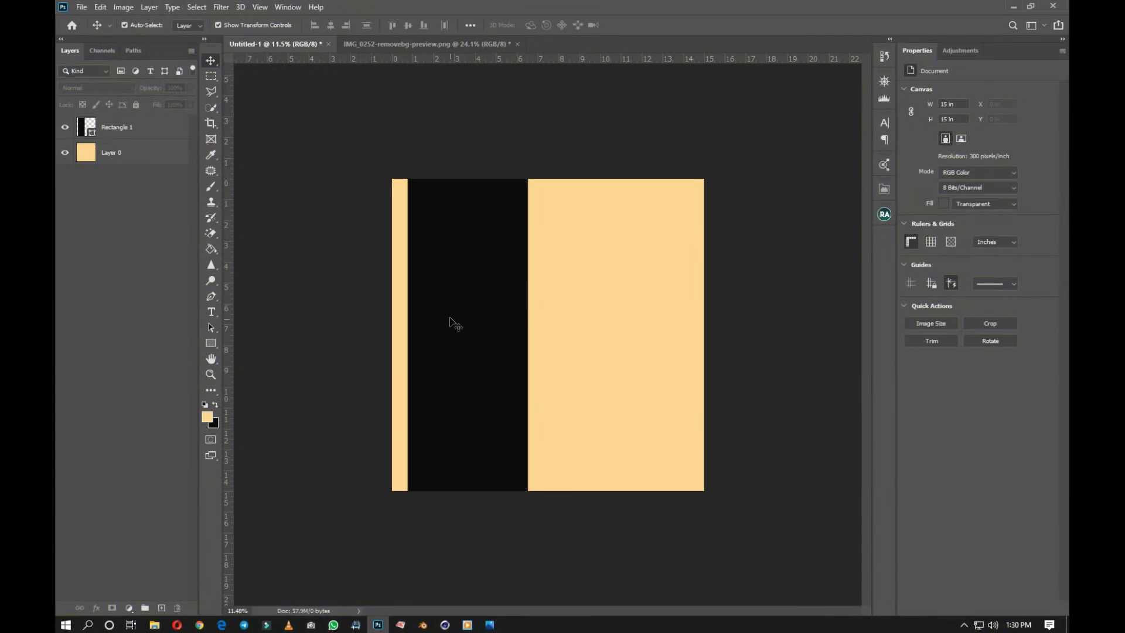
Bring the cut-out portrait from IMG_0252-removebg-preview.png into Untitled-1, enlarging it to about 10 in wide over the black rectangle.
{"action": "left_click", "coordinate": [440, 44]}
{"action": "left_click_drag", "start_coordinate": [549, 312], "coordinate": [393, 280]}
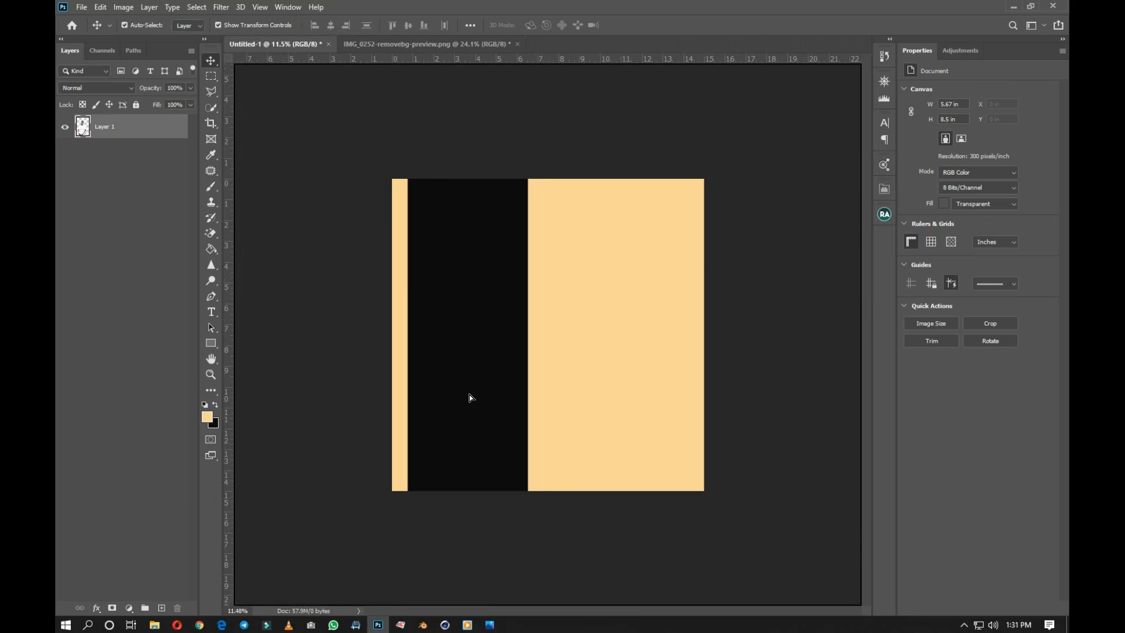
{"action": "left_click_drag", "start_coordinate": [470, 396], "coordinate": [470, 397]}
{"action": "left_click_drag", "start_coordinate": [512, 327], "coordinate": [587, 224]}
{"action": "left_click_drag", "start_coordinate": [510, 351], "coordinate": [526, 350]}
{"action": "left_click", "coordinate": [657, 27]}
{"action": "left_click", "coordinate": [745, 192]}
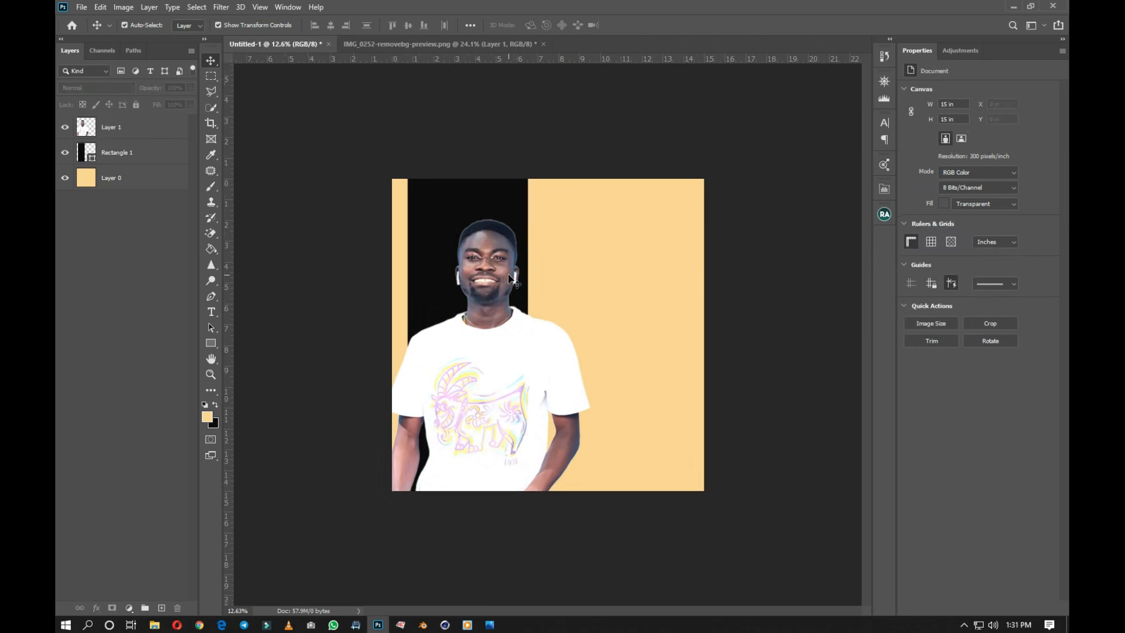
Clip the portrait layer to the black rectangle, shift the portrait lower and enlarge it to about 130%.
{"action": "left_click", "coordinate": [495, 378]}
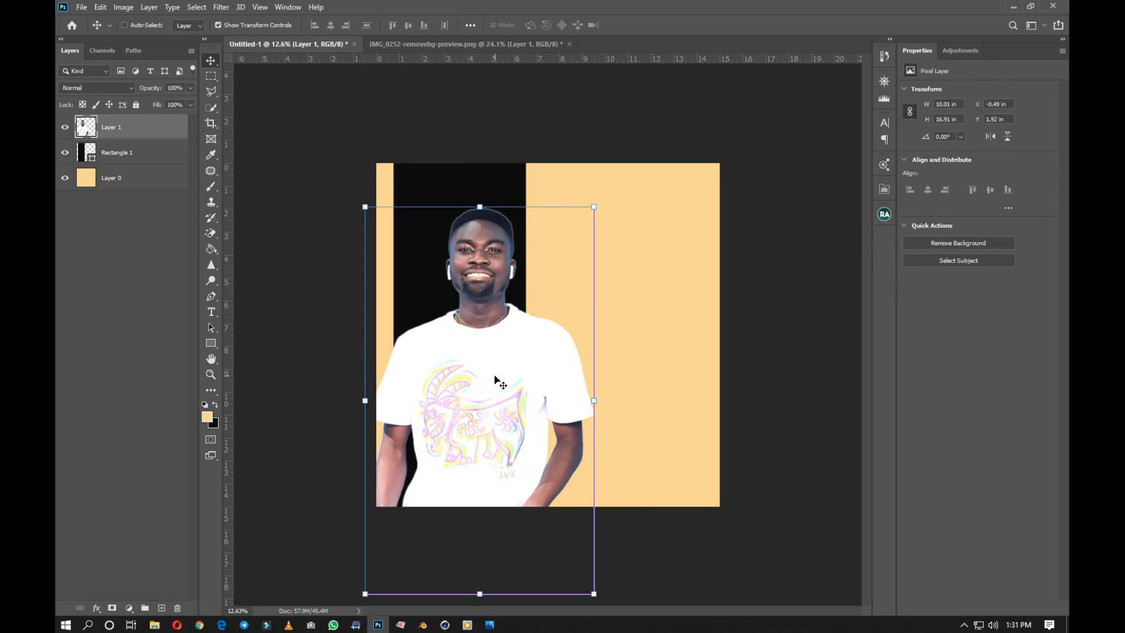
{"action": "key", "text": "ctrl+alt+g"}
{"action": "left_click_drag", "start_coordinate": [495, 406], "coordinate": [478, 450]}
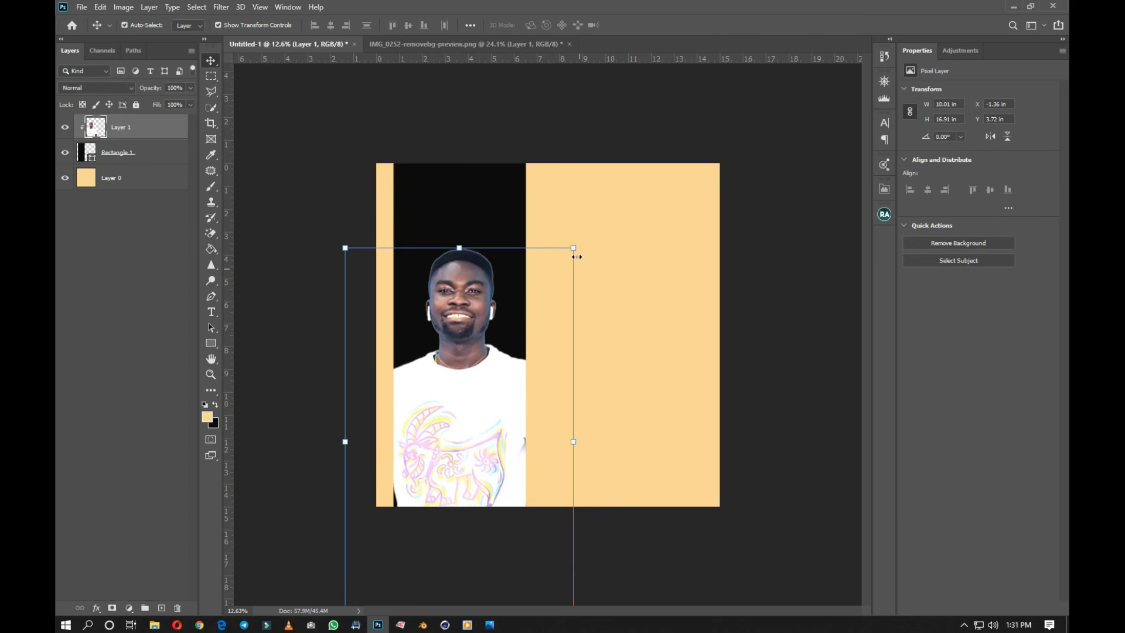
{"action": "left_click_drag", "start_coordinate": [576, 247], "coordinate": [620, 193]}
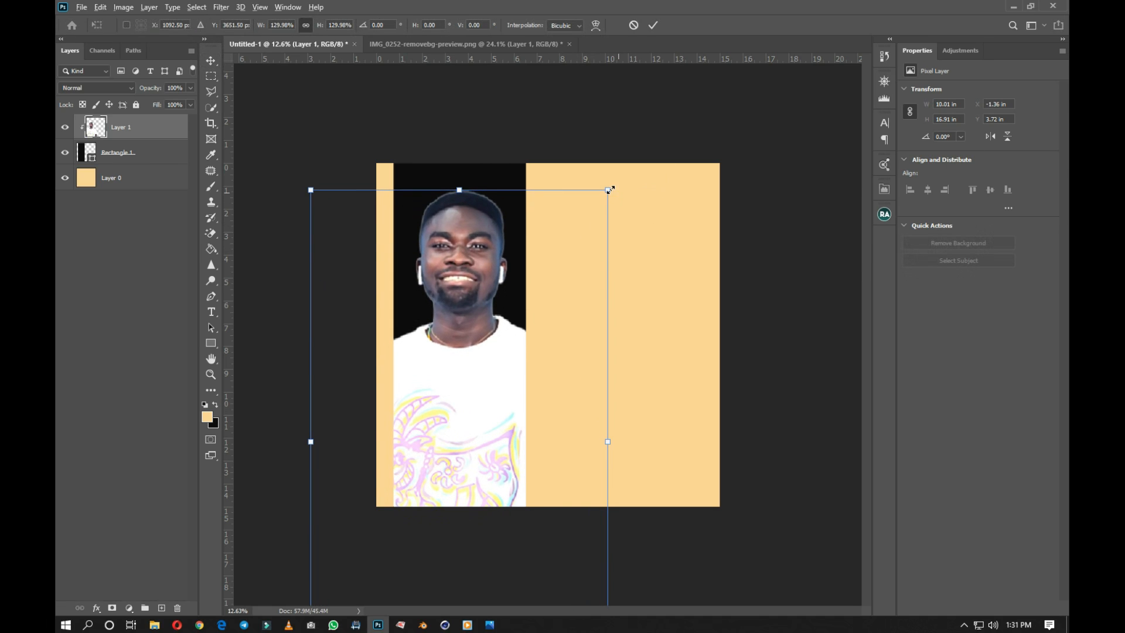
{"action": "key", "text": "Return"}
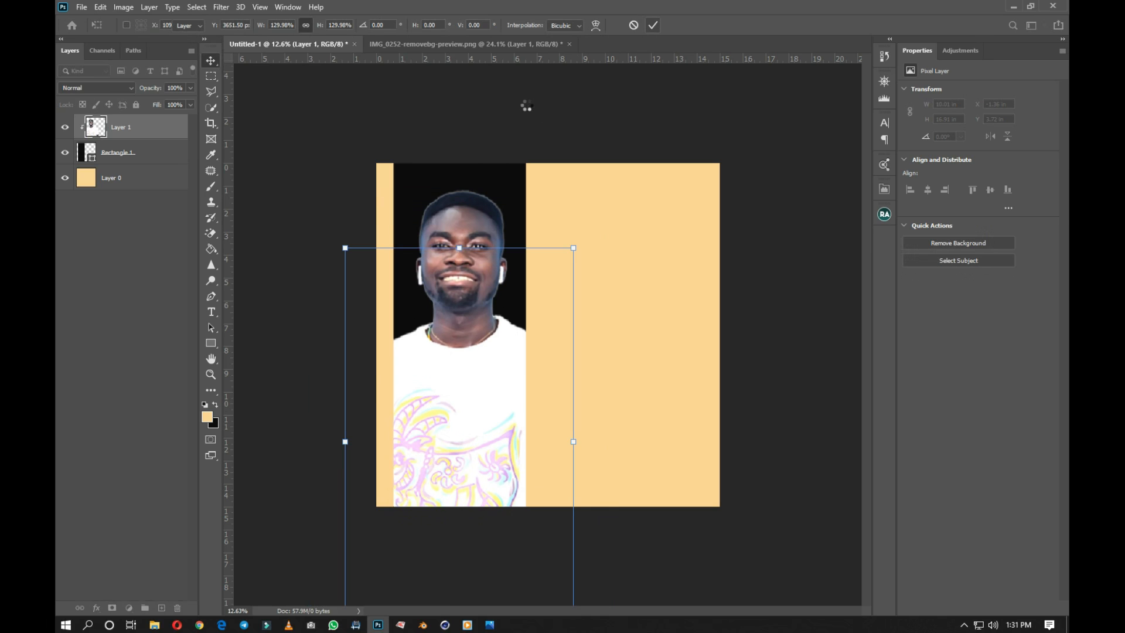
{"action": "left_click", "coordinate": [510, 89]}
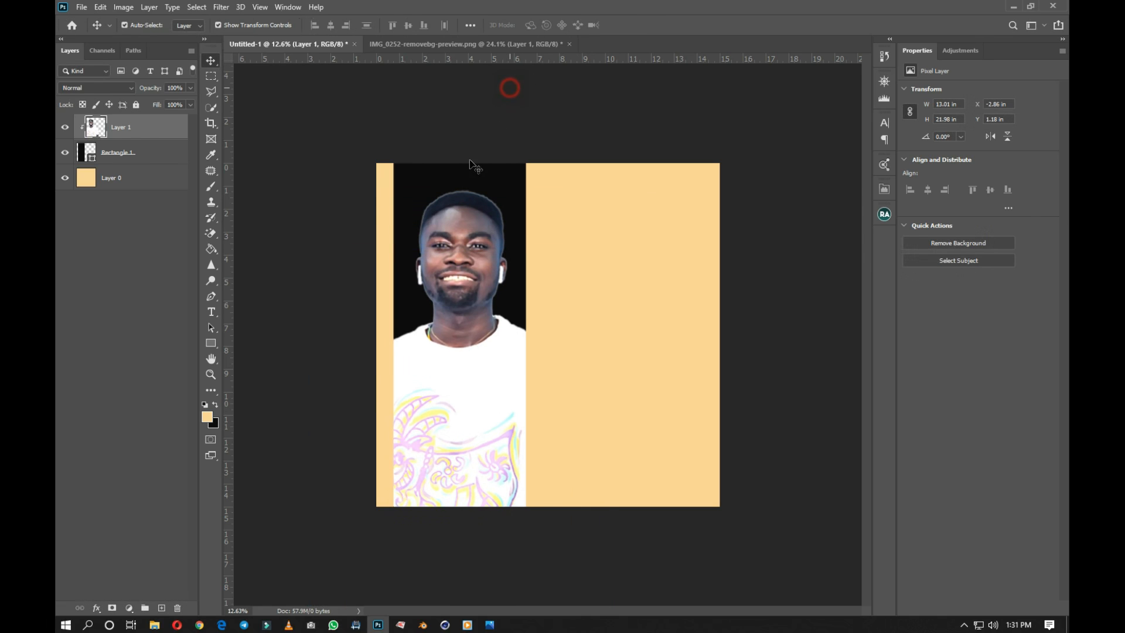
Outline the fringe around the top of the portrait's head with a Polygonal Lasso selection using a 3 px feather.
{"action": "key", "text": "ctrl+plus"}
{"action": "left_click", "coordinate": [417, 158]}
{"action": "key", "text": "l"}
{"action": "scroll", "coordinate": [392, 189], "scroll_direction": "up", "scroll_amount": 5}
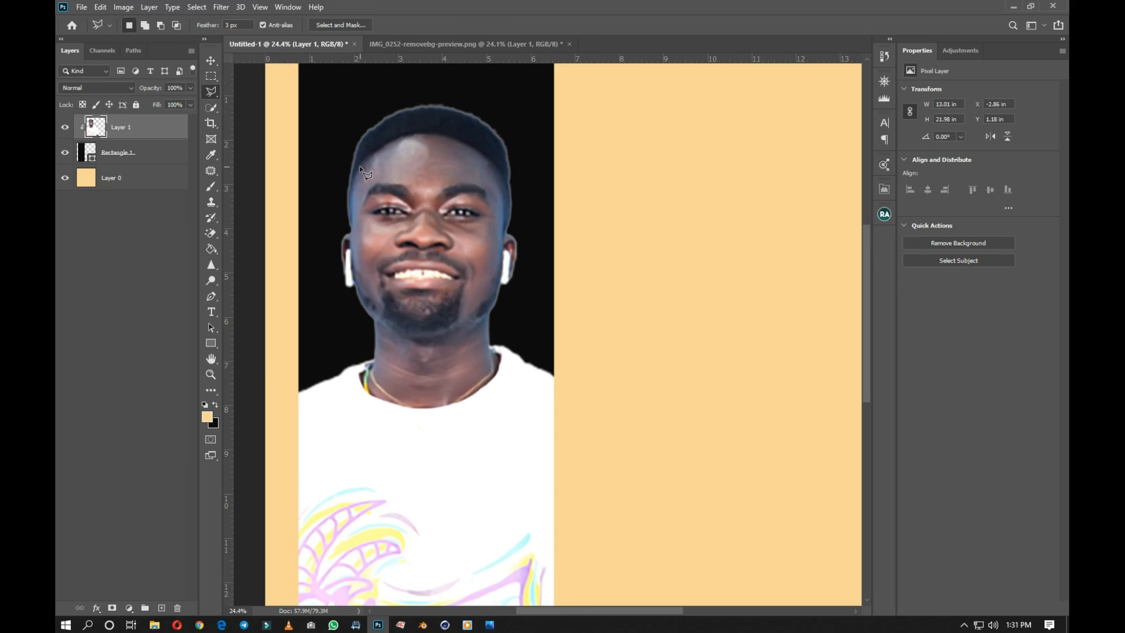
{"action": "left_click", "coordinate": [353, 157]}
{"action": "left_click", "coordinate": [362, 129]}
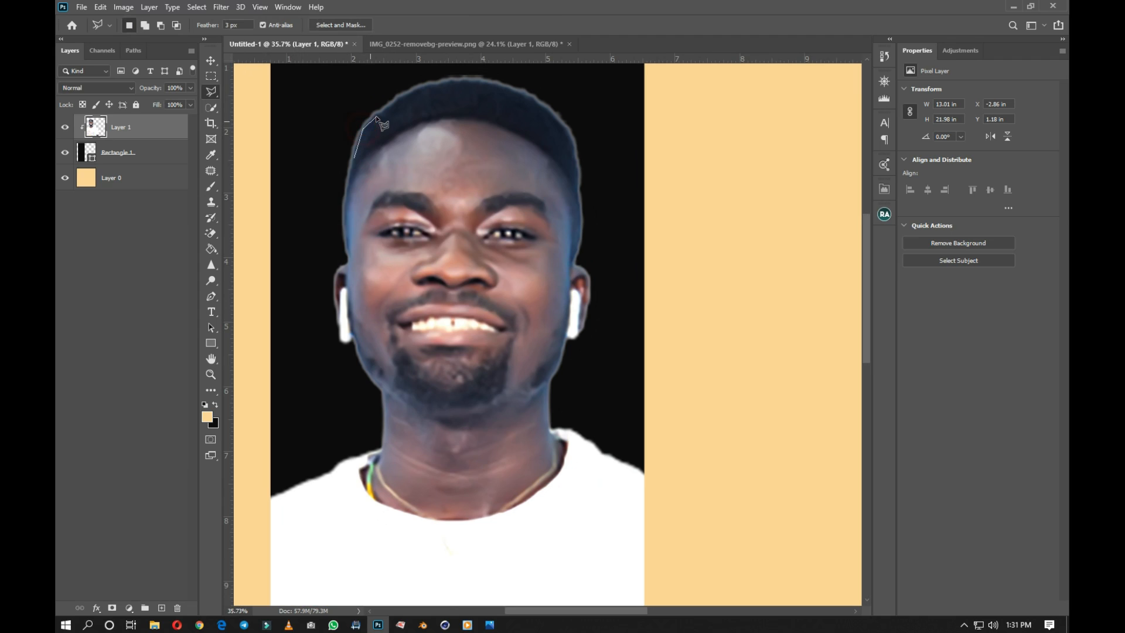
{"action": "left_click", "coordinate": [405, 95]}
{"action": "left_click", "coordinate": [567, 129]}
{"action": "left_click", "coordinate": [582, 234]}
{"action": "left_click", "coordinate": [590, 262]}
{"action": "left_click", "coordinate": [648, 115]}
{"action": "left_click", "coordinate": [461, 119]}
{"action": "left_click", "coordinate": [325, 255]}
{"action": "left_click", "coordinate": [326, 314]}
{"action": "left_click", "coordinate": [350, 325]}
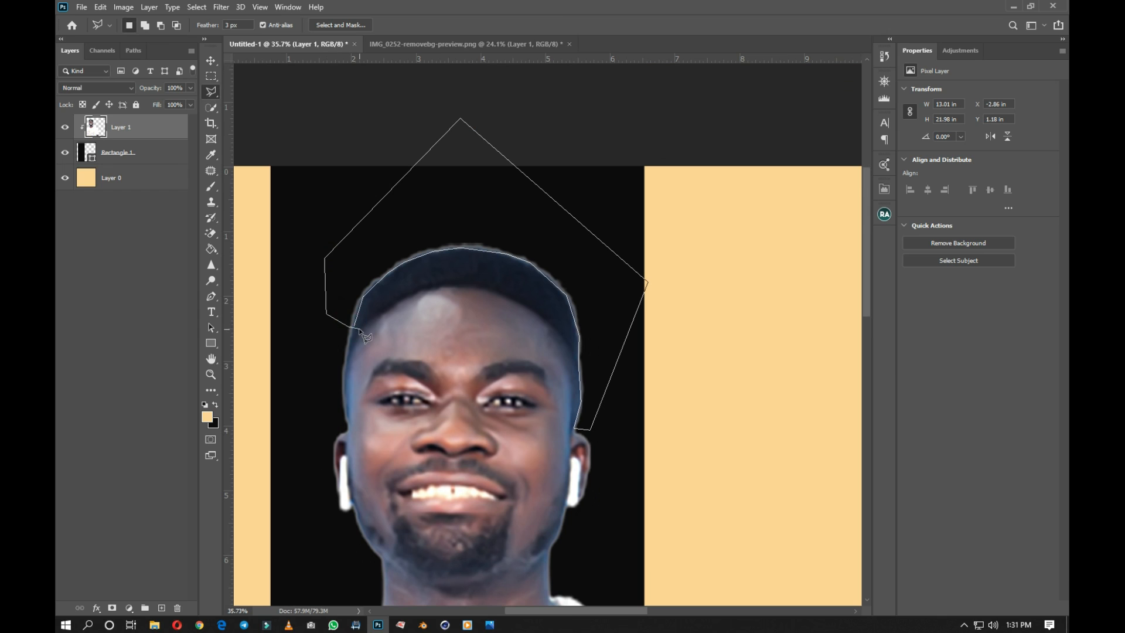
{"action": "left_click", "coordinate": [355, 326]}
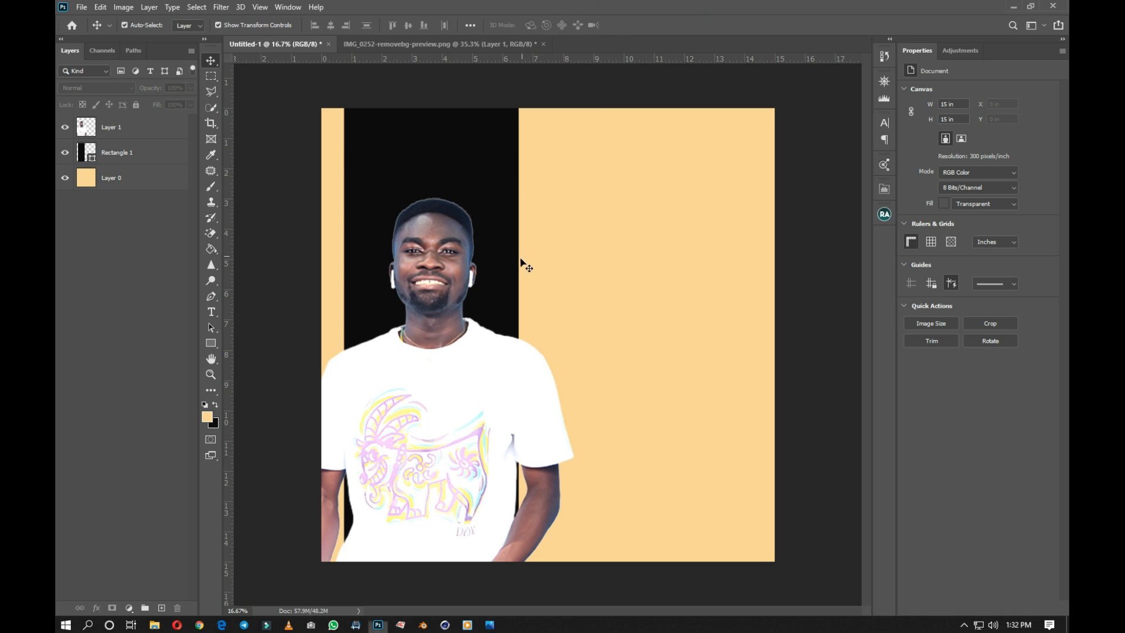
{"action": "scroll", "coordinate": [521, 261], "scroll_direction": "down", "scroll_amount": 2}
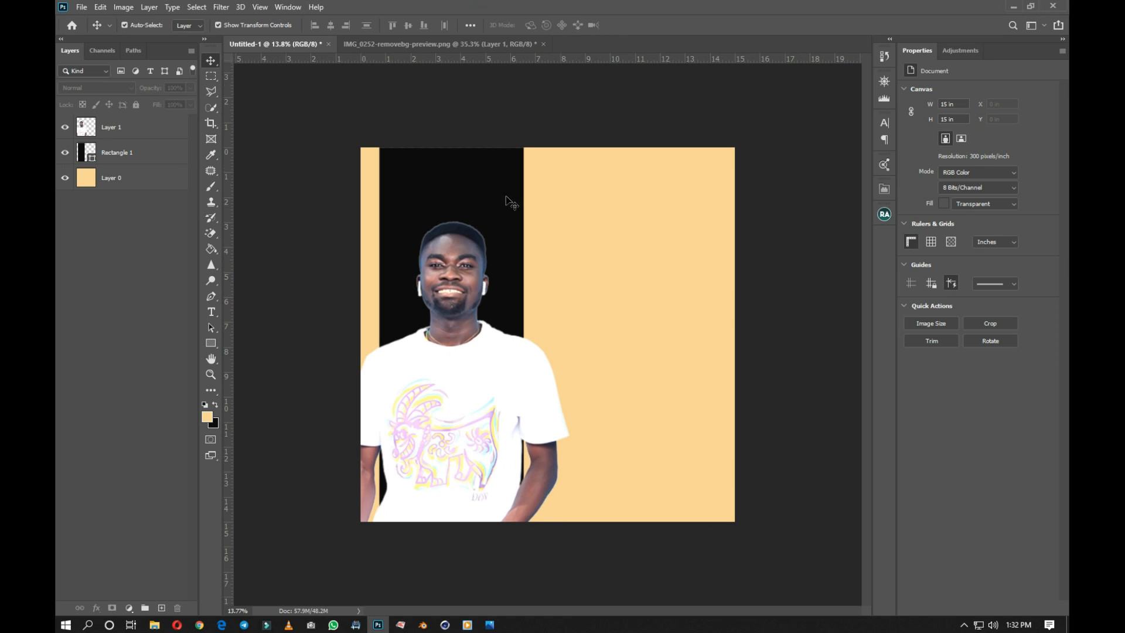
{"action": "scroll", "coordinate": [478, 293], "scroll_direction": "up", "scroll_amount": 1}
{"action": "left_click", "coordinate": [478, 293]}
{"action": "scroll", "coordinate": [549, 334], "scroll_direction": "down", "scroll_amount": 2}
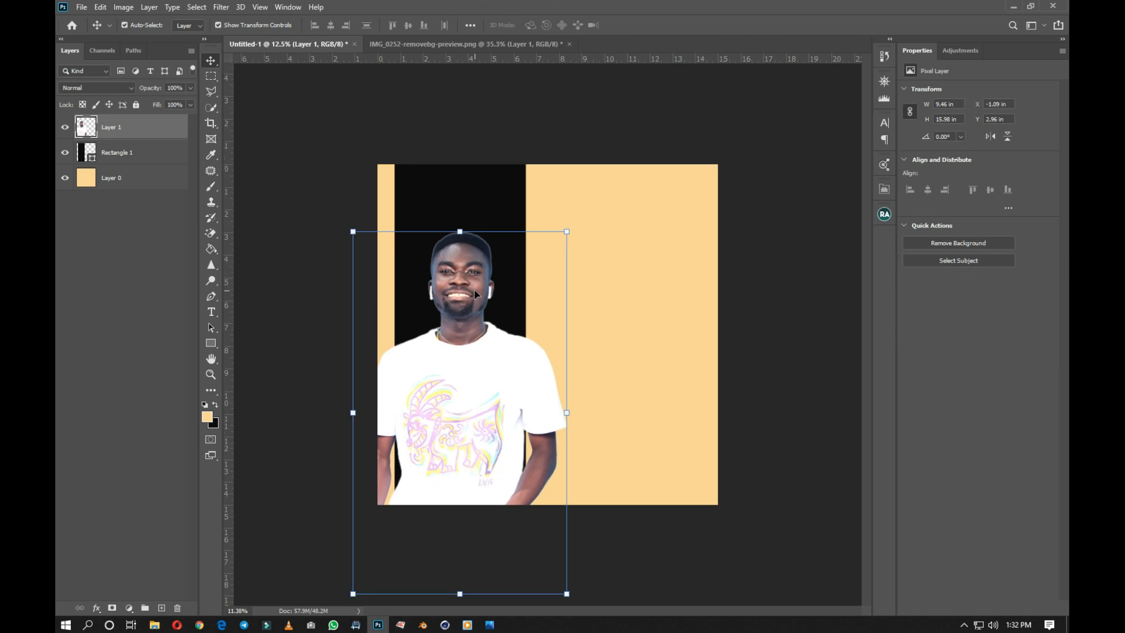
{"action": "left_click", "coordinate": [319, 557]}
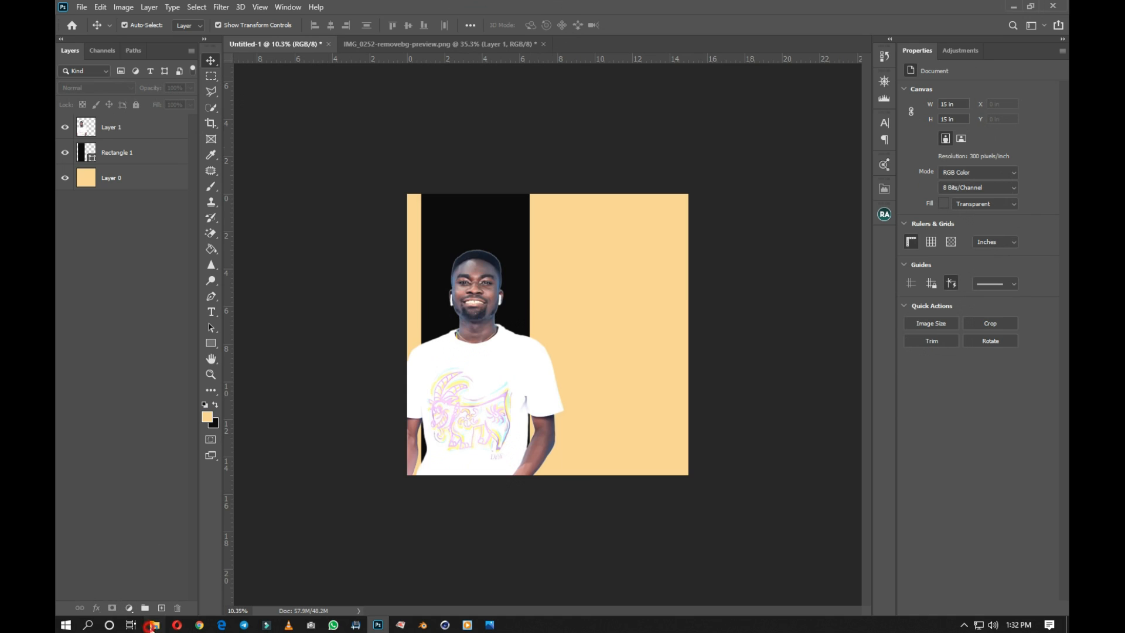
Place the Happy Birthday calligraphy image from the Desktop's birthday folder beside the portrait, scaled to about 350%.
{"action": "left_click", "coordinate": [155, 625]}
{"action": "left_click", "coordinate": [212, 267]}
{"action": "left_click", "coordinate": [212, 278]}
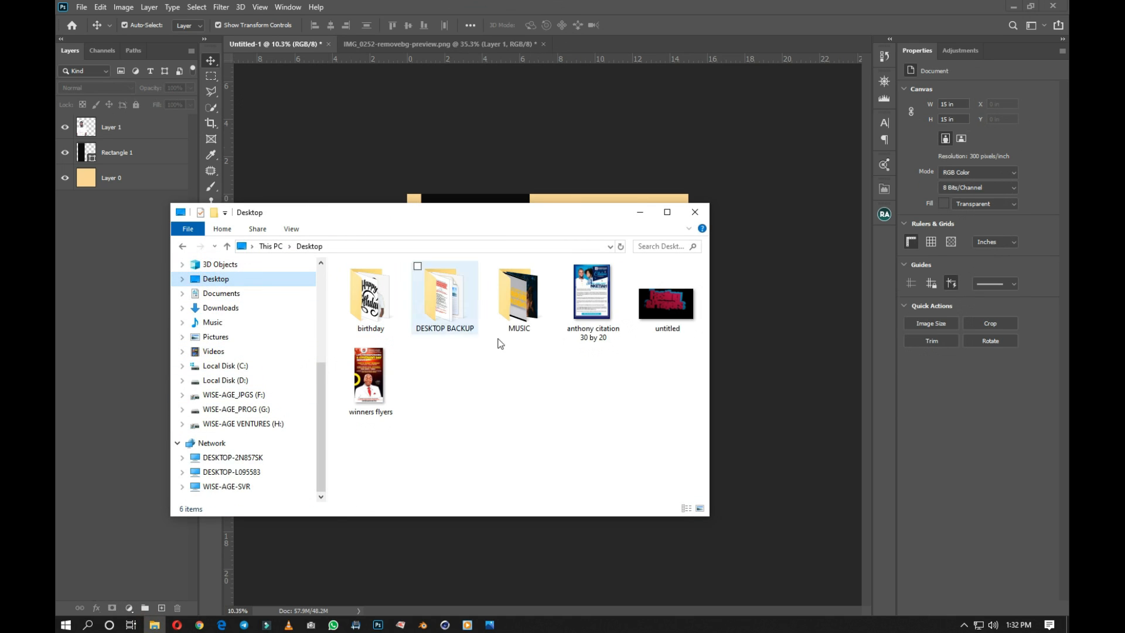
{"action": "double_click", "coordinate": [371, 310]}
{"action": "left_click_drag", "start_coordinate": [371, 311], "coordinate": [636, 193]}
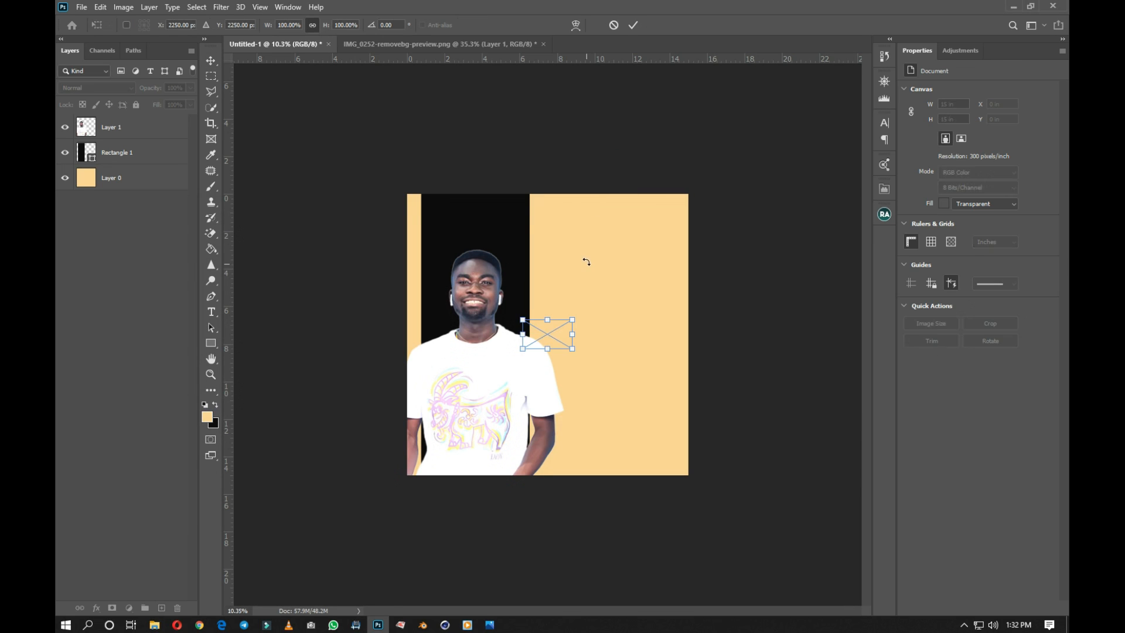
{"action": "left_click_drag", "start_coordinate": [573, 320], "coordinate": [696, 243]}
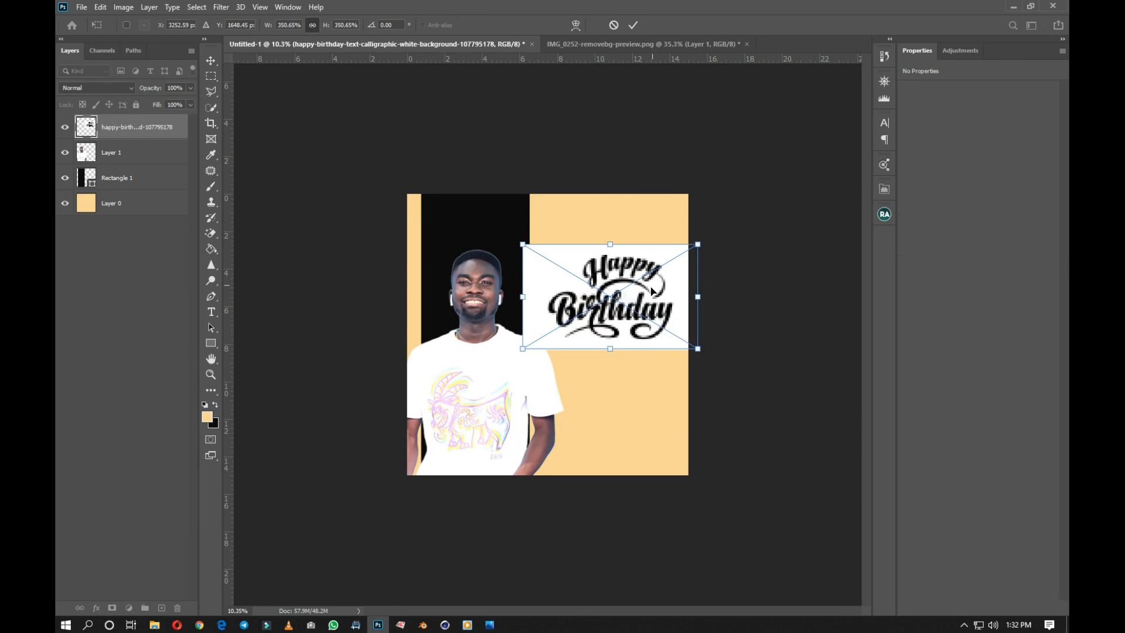
{"action": "left_click_drag", "start_coordinate": [657, 275], "coordinate": [617, 266]}
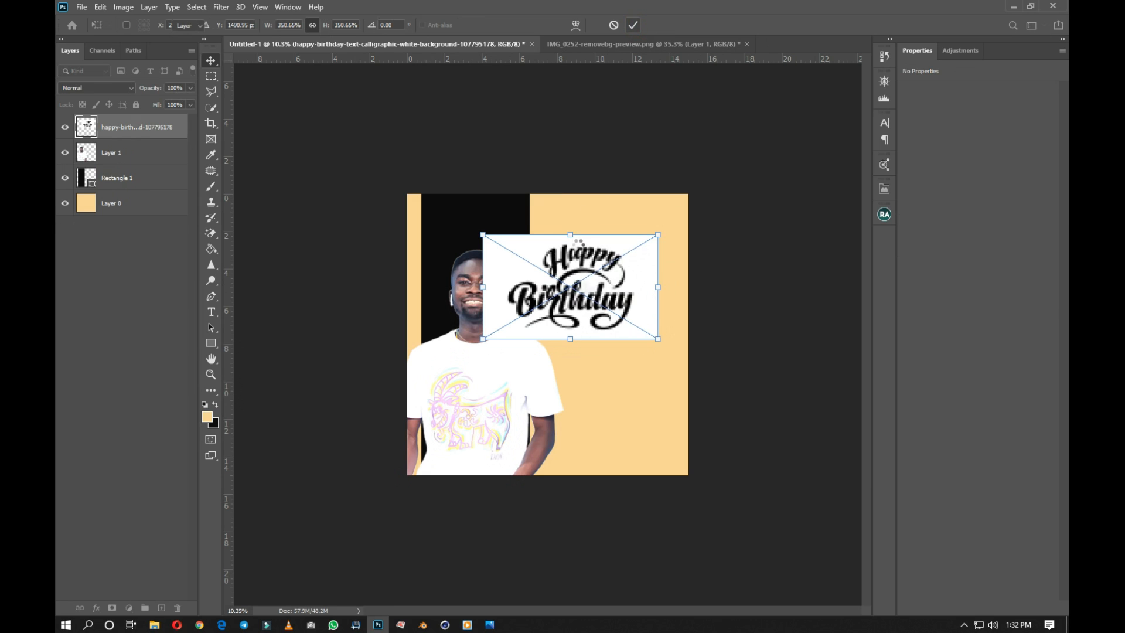
Erase the white background around and inside the Happy Birthday lettering with the Magic Eraser tool.
{"action": "key", "text": "e"}
{"action": "left_click", "coordinate": [595, 246]}
{"action": "left_click", "coordinate": [545, 241]}
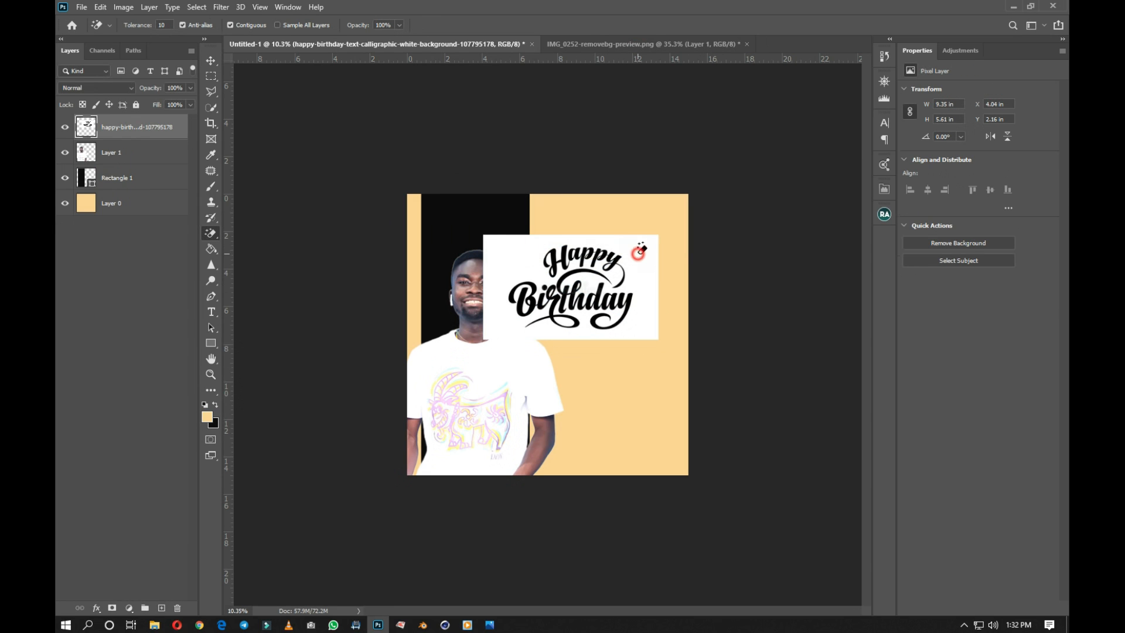
{"action": "left_click", "coordinate": [626, 266]}
{"action": "key", "text": "ctrl+0"}
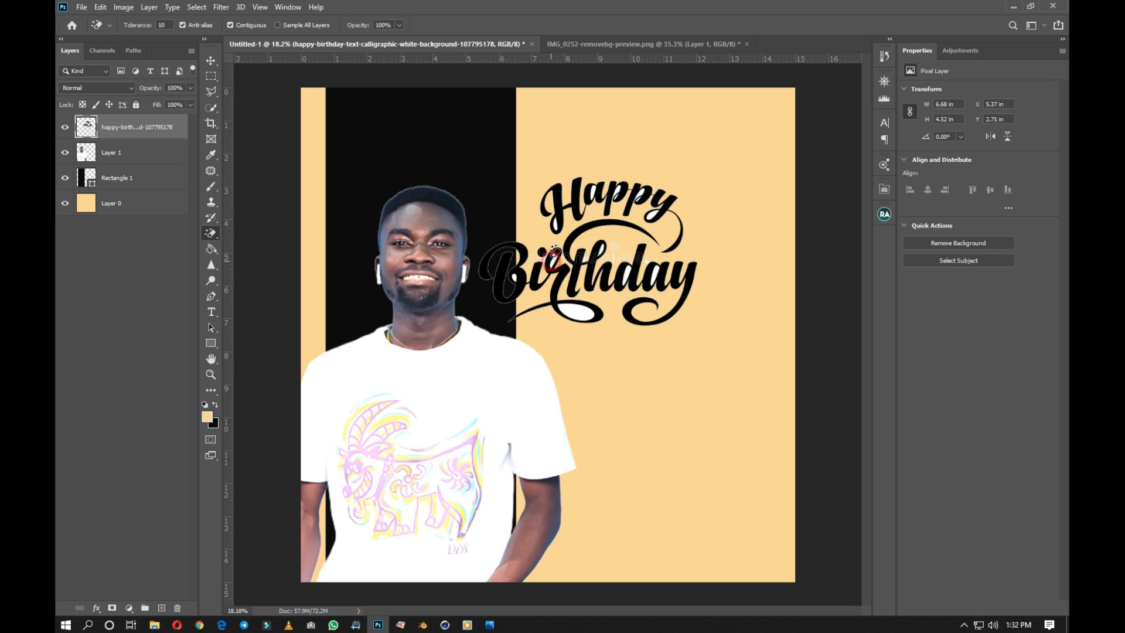
{"action": "scroll", "coordinate": [616, 245], "scroll_direction": "up", "scroll_amount": 1}
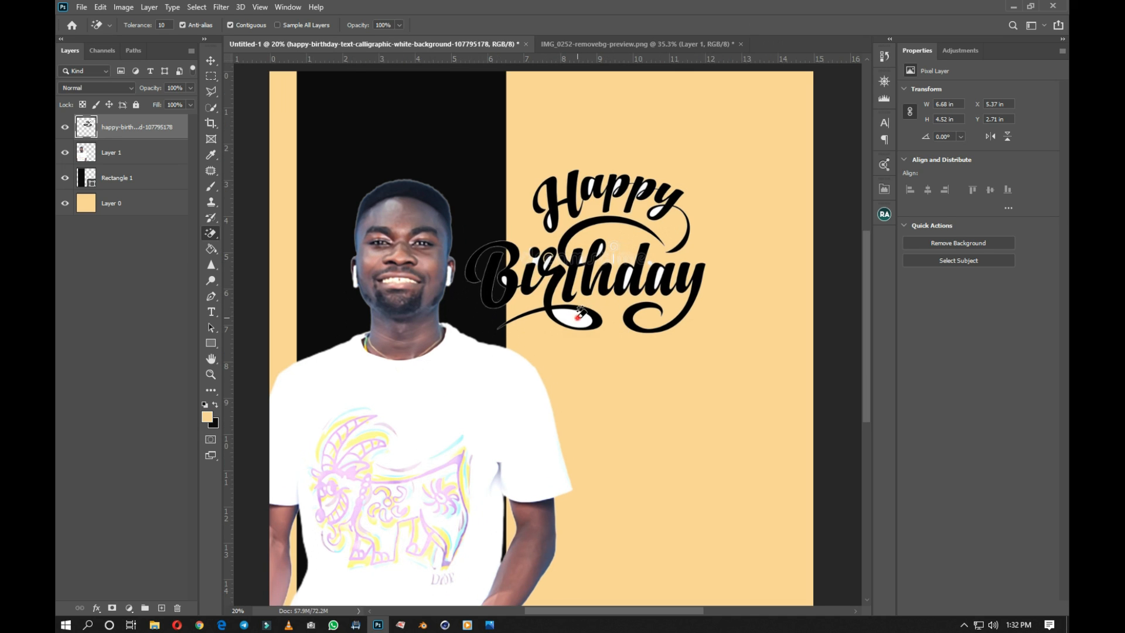
{"action": "left_click", "coordinate": [579, 317]}
{"action": "left_click", "coordinate": [504, 277]}
{"action": "scroll", "coordinate": [564, 253], "scroll_direction": "up", "scroll_amount": 2}
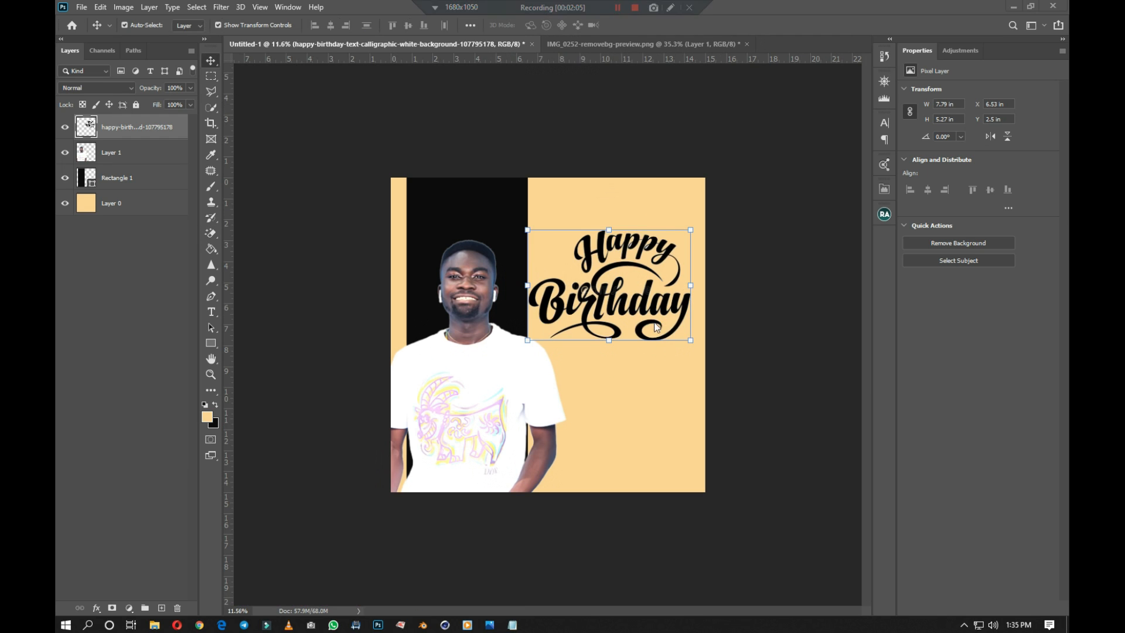
Darken the Happy Birthday lettering with Levels, setting the black input to 43 and the white input to 255.
{"action": "left_click", "coordinate": [732, 311]}
{"action": "scroll", "coordinate": [649, 319], "scroll_direction": "down", "scroll_amount": 2}
{"action": "scroll", "coordinate": [645, 304], "scroll_direction": "up", "scroll_amount": 6}
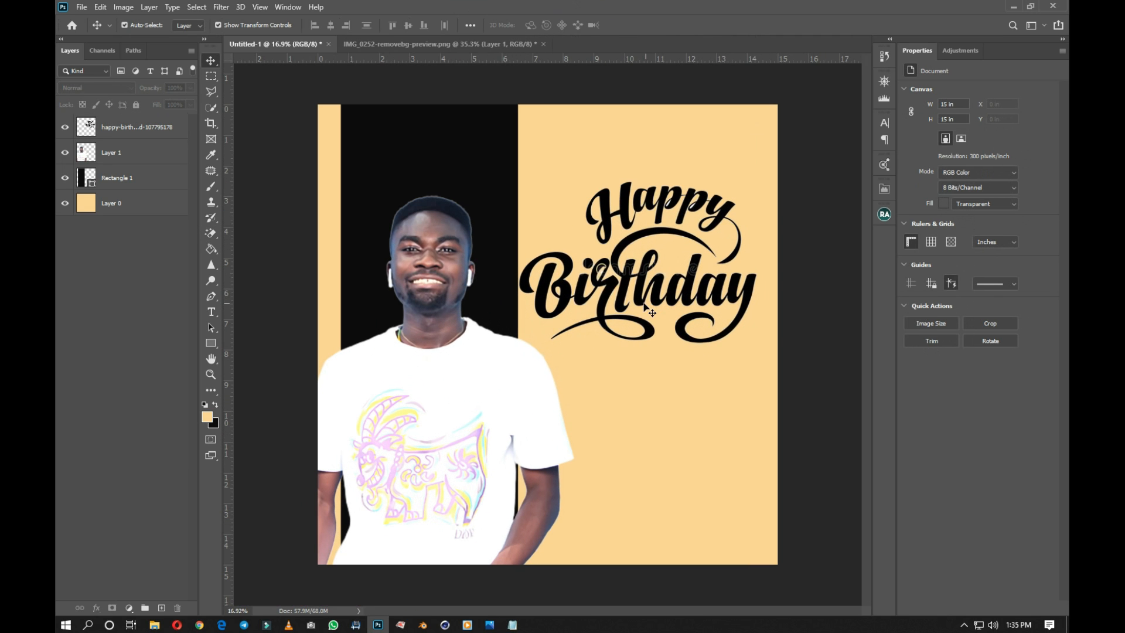
{"action": "left_click", "coordinate": [644, 305]}
{"action": "key", "text": "i"}
{"action": "key", "text": "ctrl+l"}
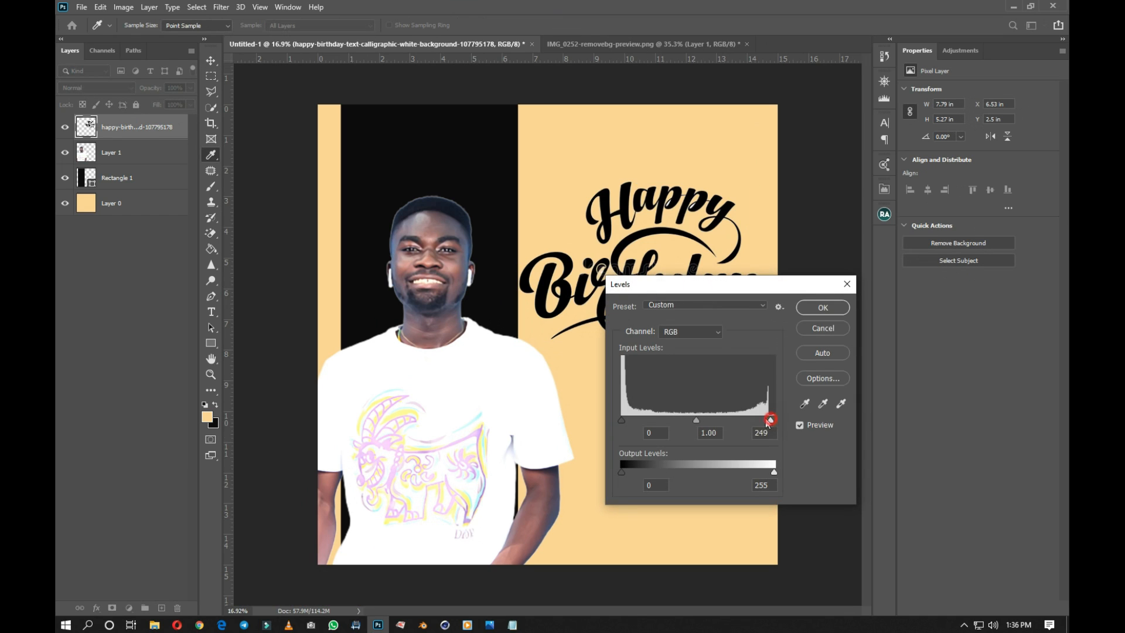
{"action": "left_click_drag", "start_coordinate": [756, 423], "coordinate": [792, 405]}
{"action": "left_click_drag", "start_coordinate": [622, 420], "coordinate": [648, 416]}
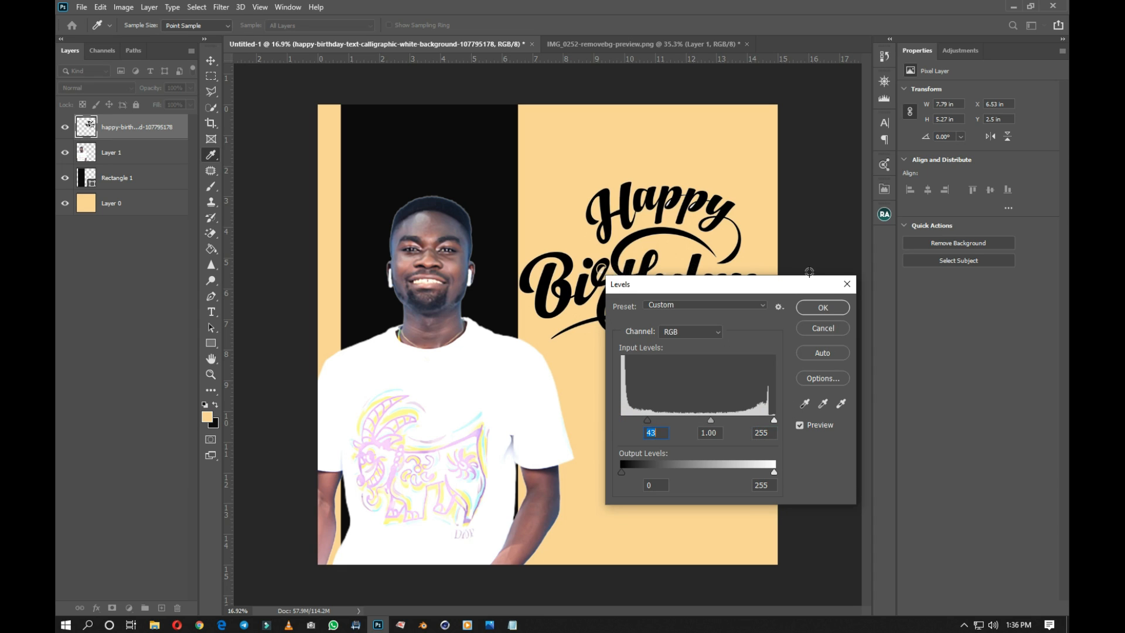
{"action": "left_click", "coordinate": [819, 308]}
{"action": "key", "text": "v"}
{"action": "key", "text": "ctrl+minus"}
{"action": "key", "text": "ctrl+plus"}
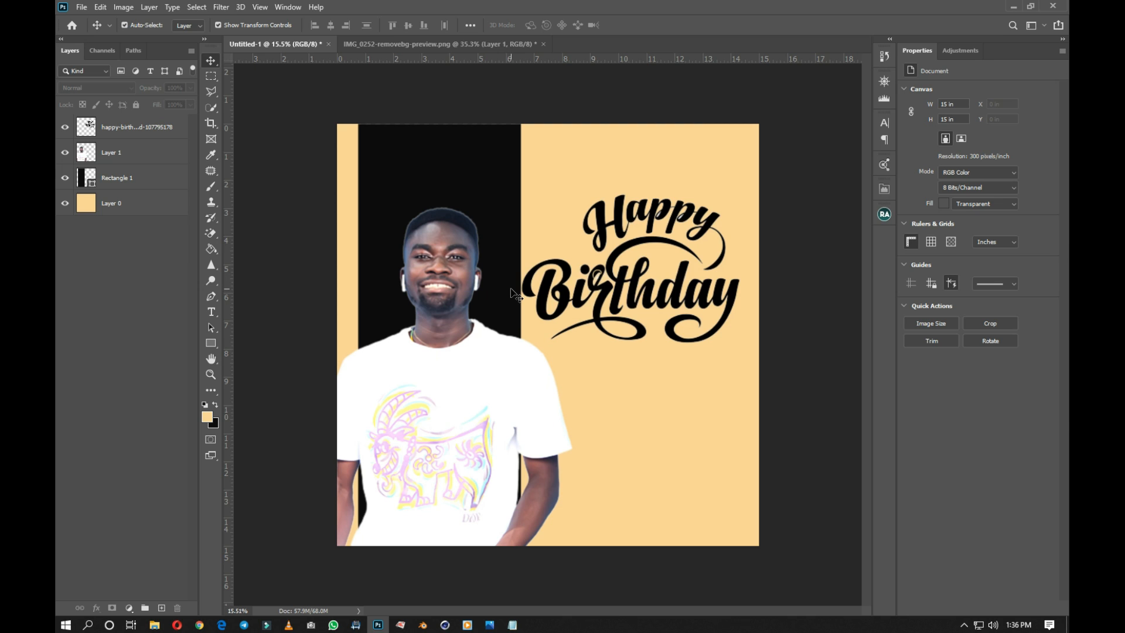
{"action": "right_click", "coordinate": [512, 289]}
{"action": "left_click", "coordinate": [747, 249]}
{"action": "key", "text": "ctrl+minus"}
{"action": "key", "text": "ctrl+plus"}
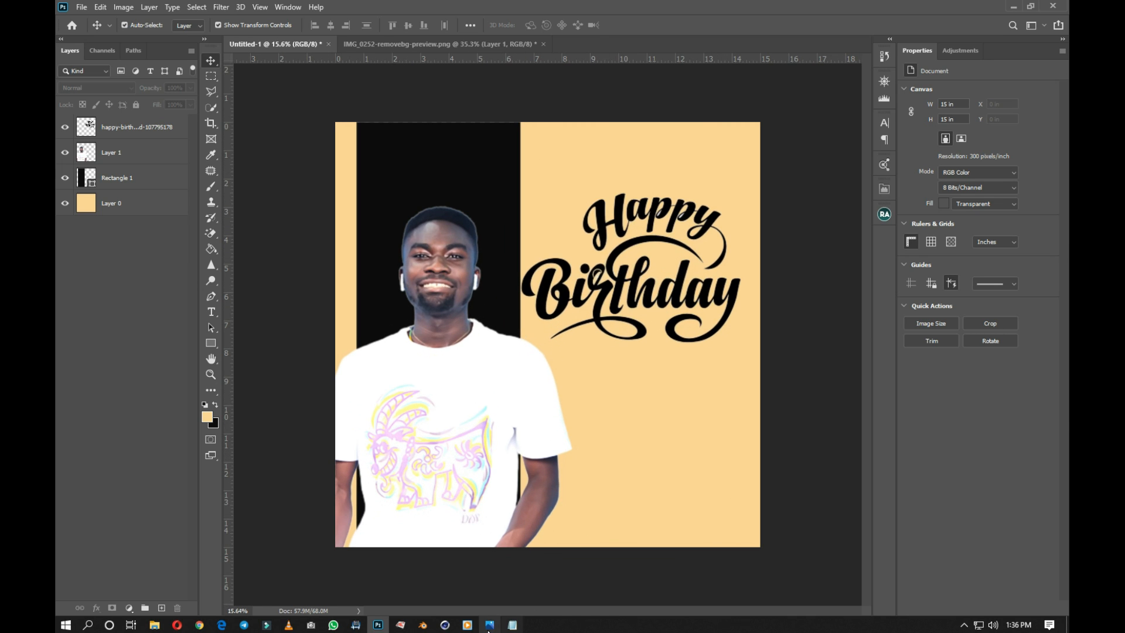
Switch to Notepad and select the celebrant's name and C.E.O. title lines in New Text Document.
{"action": "left_click", "coordinate": [513, 625]}
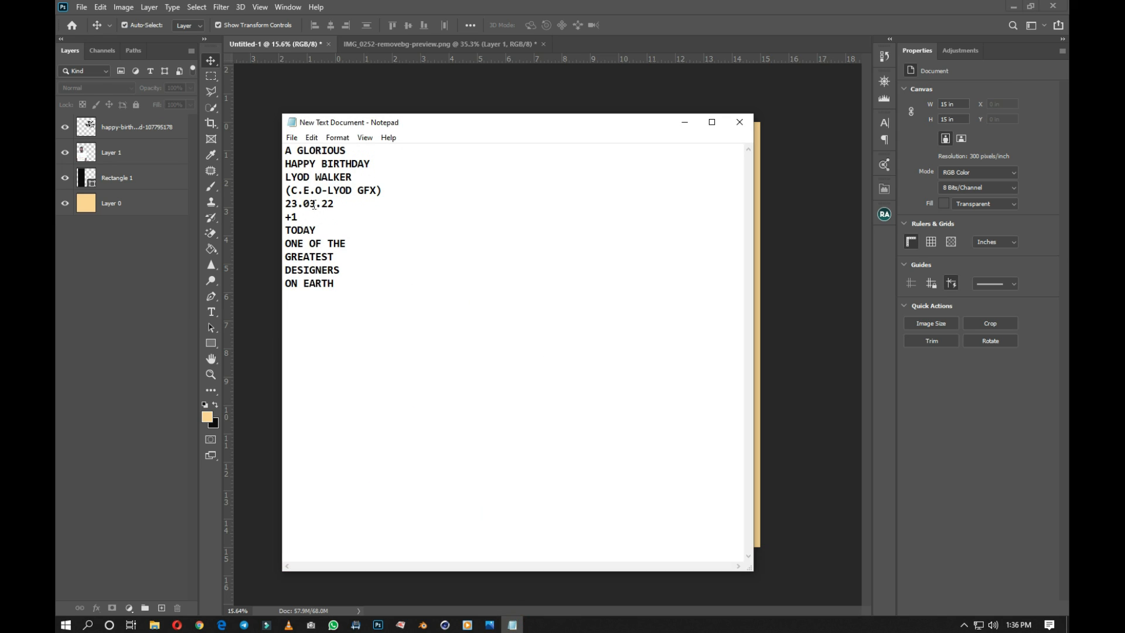
{"action": "left_click_drag", "start_coordinate": [285, 177], "coordinate": [395, 189]}
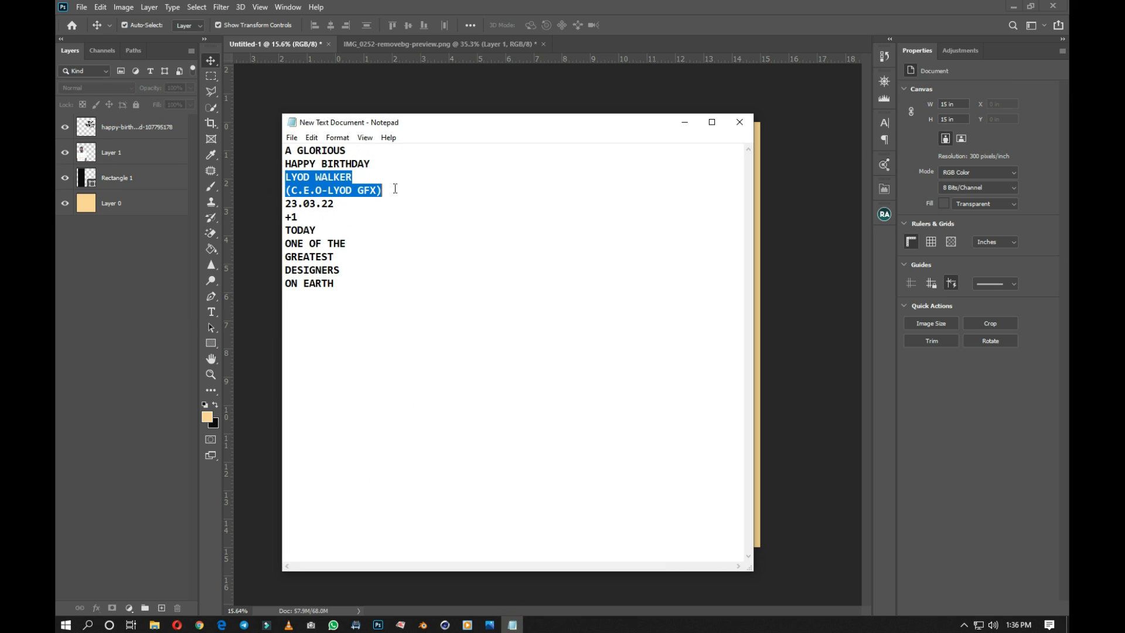
{"action": "left_click", "coordinate": [690, 80]}
Draw a paragraph text box about 5.94 by 1.91 in below the Happy Birthday lettering in Photoshop.
{"action": "key", "text": "ctrl+plus"}
{"action": "key", "text": "t"}
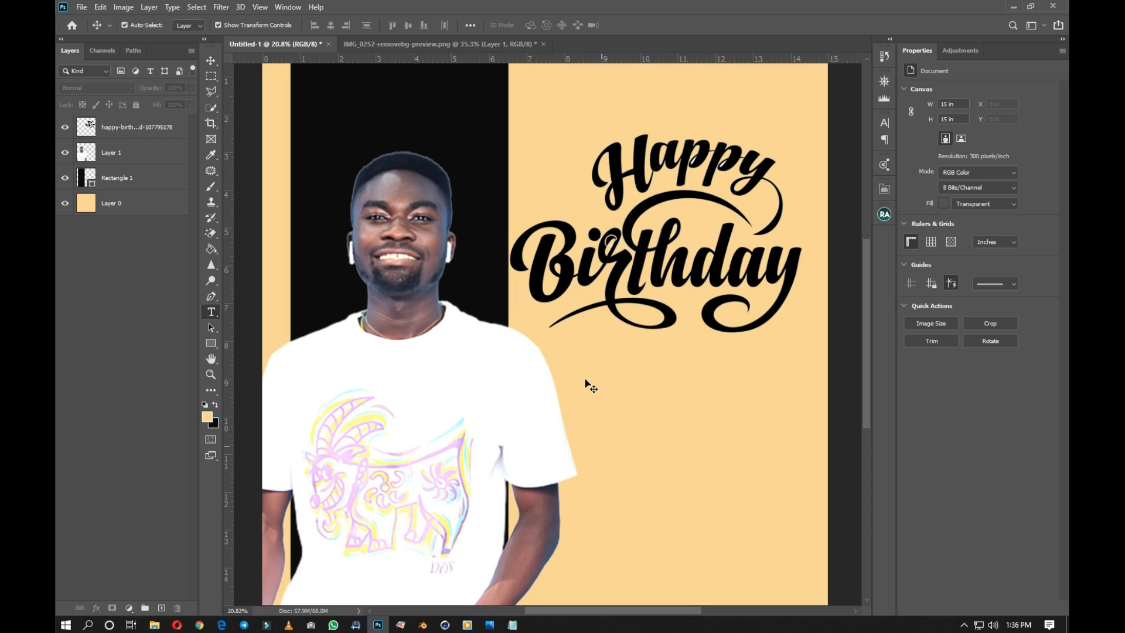
{"action": "left_click_drag", "start_coordinate": [574, 347], "coordinate": [786, 411]}
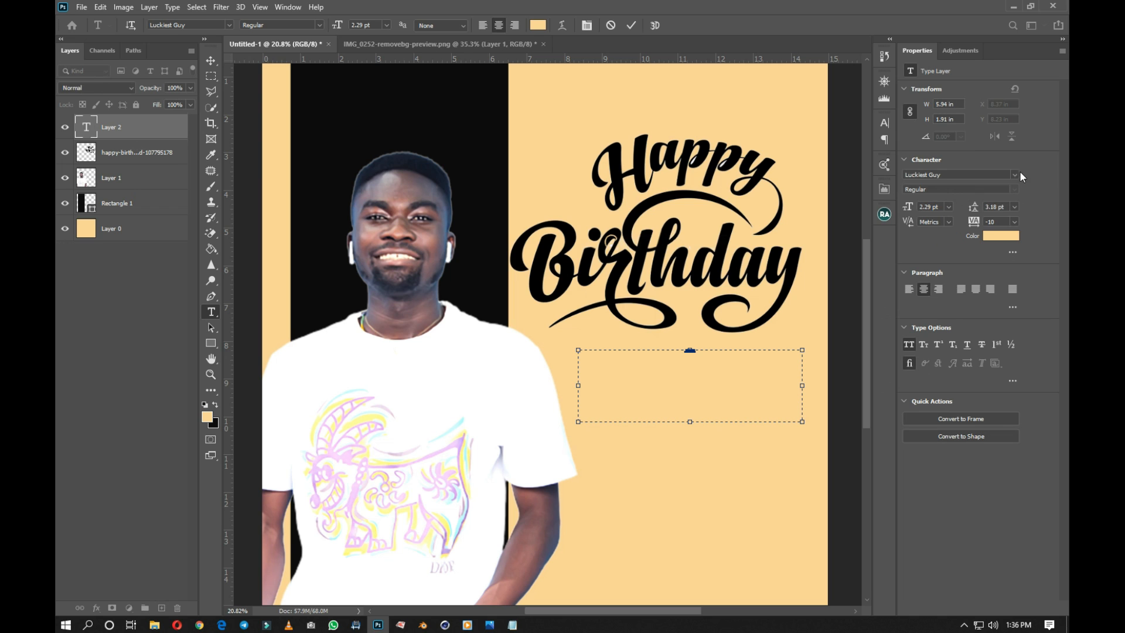
Set the new text box's font to Montserrat and its size to about 23.29 pt.
{"action": "left_click", "coordinate": [1015, 176]}
{"action": "left_click", "coordinate": [911, 260]}
{"action": "key", "text": "ctrl+plus"}
{"action": "key", "text": "ctrl+plus"}
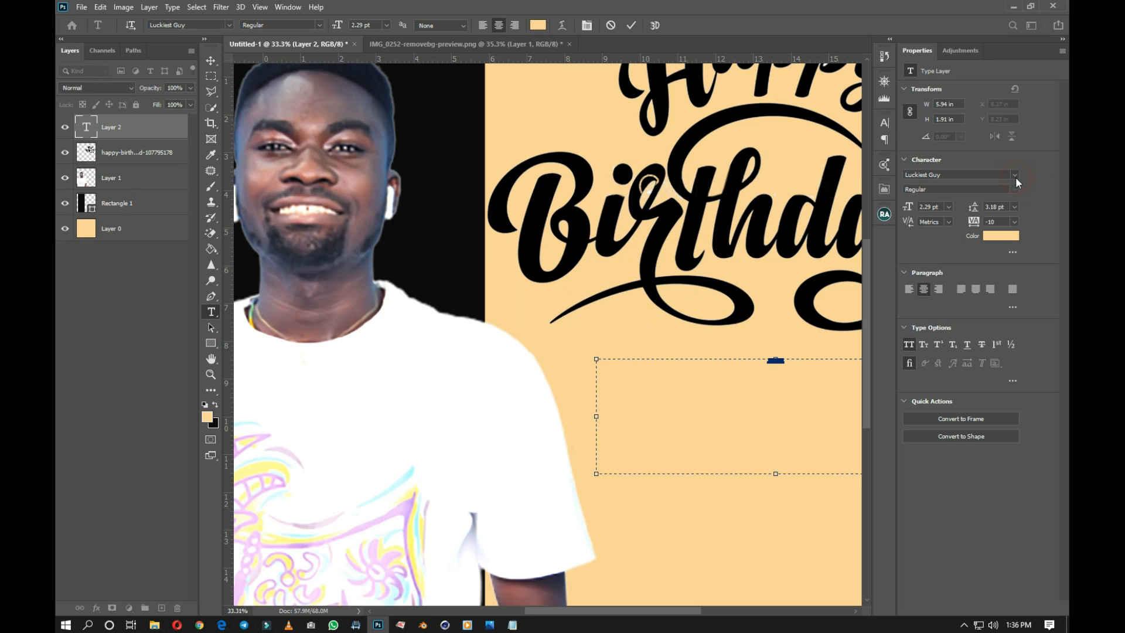
{"action": "left_click", "coordinate": [1015, 175]}
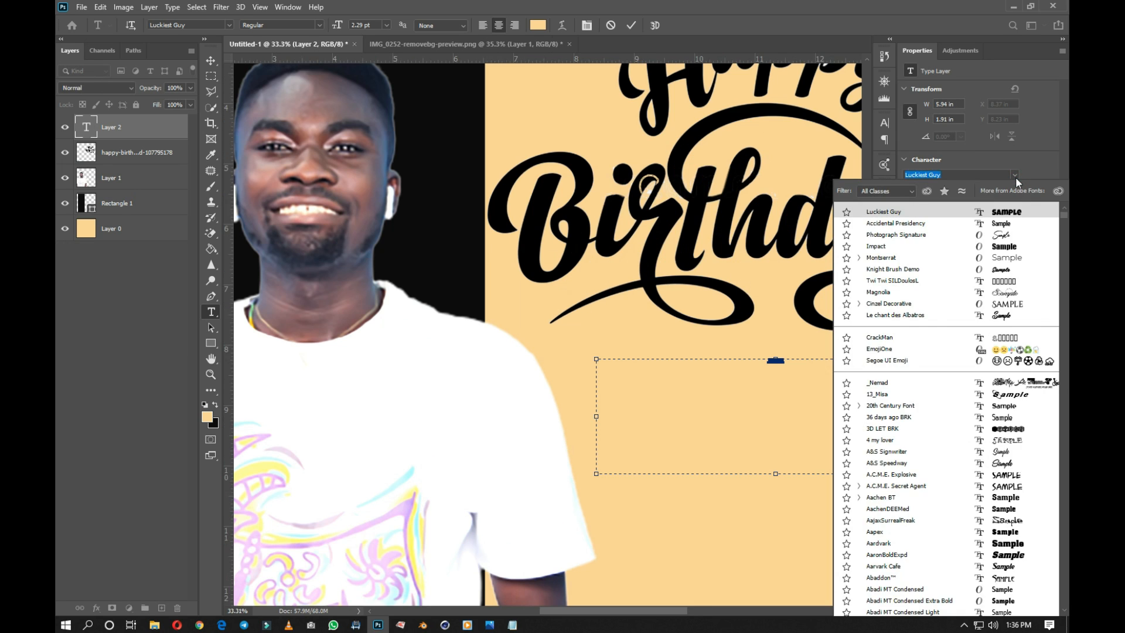
{"action": "left_click", "coordinate": [858, 257]}
{"action": "key", "text": "Escape"}
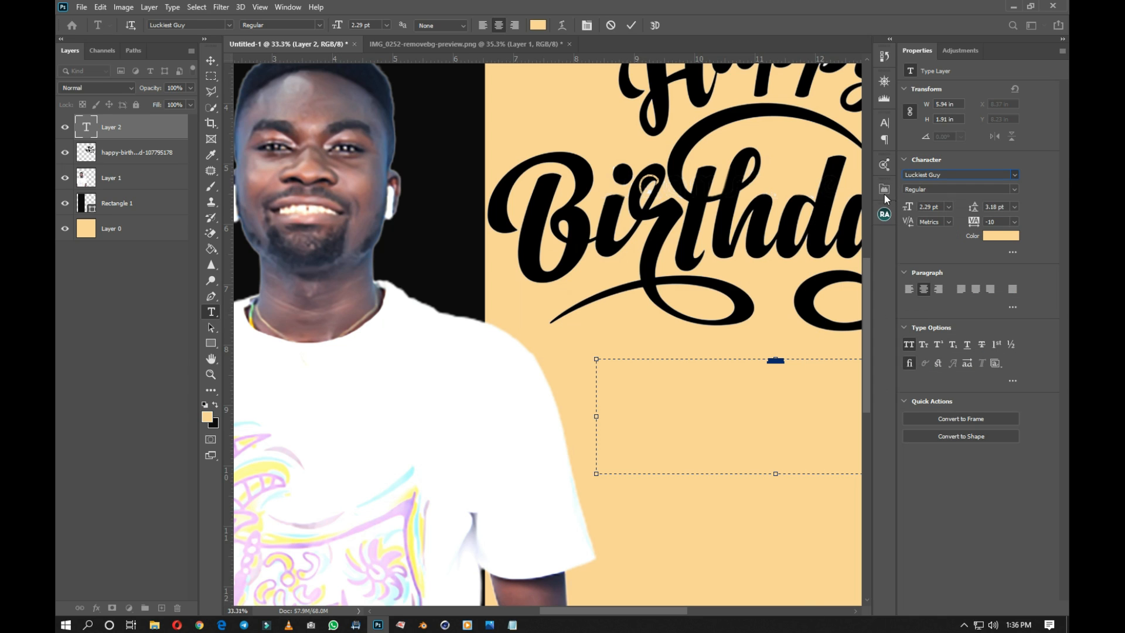
{"action": "left_click", "coordinate": [908, 211]}
{"action": "mouse_move", "coordinate": [912, 207]}
{"action": "left_mouse_down"}
{"action": "mouse_move", "coordinate": [929, 203]}
{"action": "mouse_move", "coordinate": [920, 209]}
{"action": "left_mouse_up"}
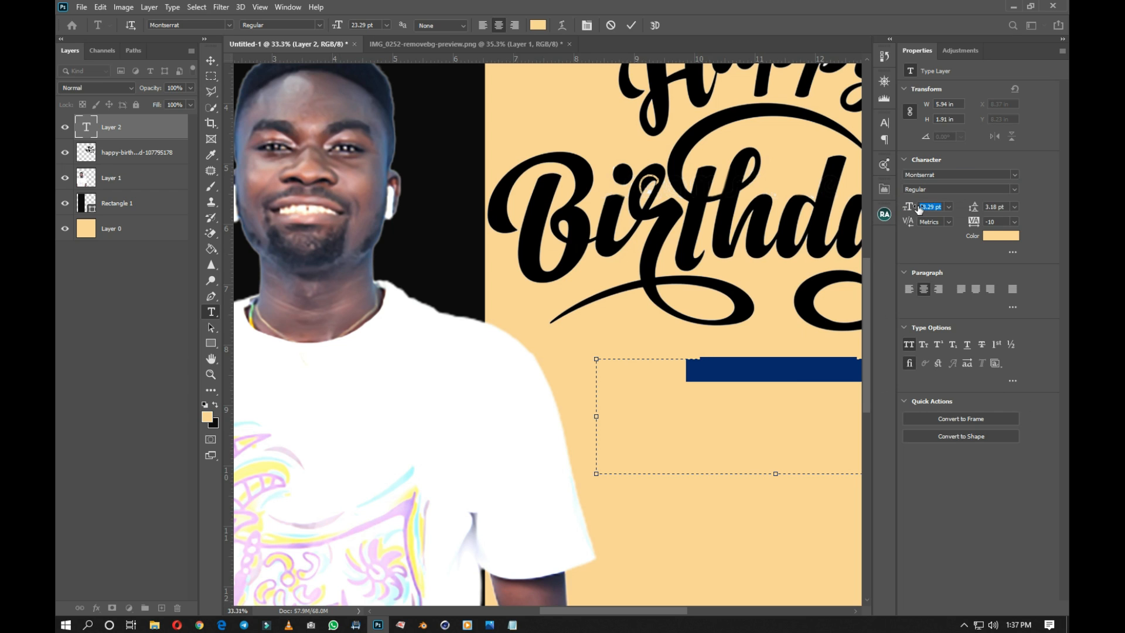
Set the name and title text's colour to black and its Montserrat weight to SemiBold.
{"action": "left_click", "coordinate": [991, 237]}
{"action": "left_click_drag", "start_coordinate": [745, 511], "coordinate": [757, 562]}
{"action": "left_click", "coordinate": [870, 401]}
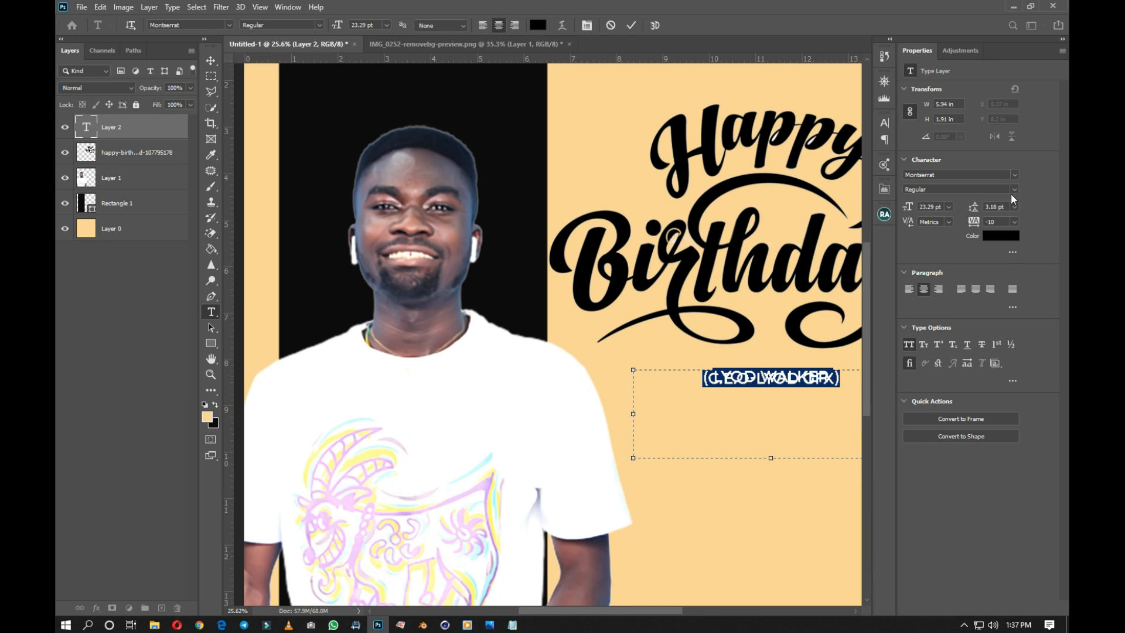
{"action": "left_click", "coordinate": [1010, 189]}
{"action": "left_click", "coordinate": [937, 298]}
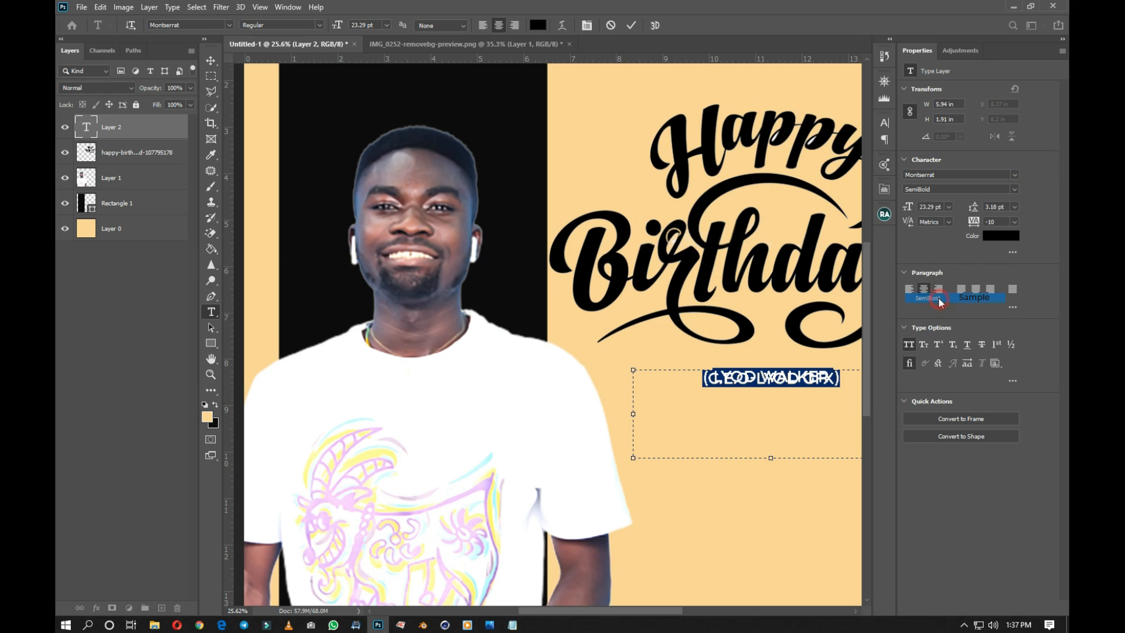
Set the name and title text's line spacing to Auto and right-align all of its lines.
{"action": "left_click", "coordinate": [1015, 207]}
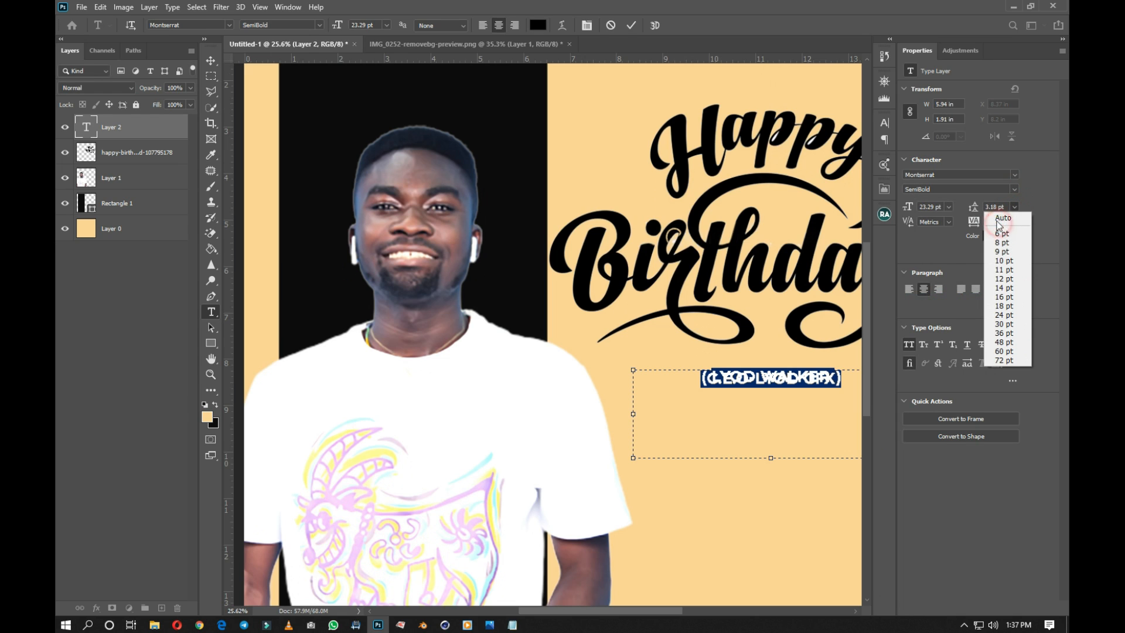
{"action": "left_click", "coordinate": [998, 219]}
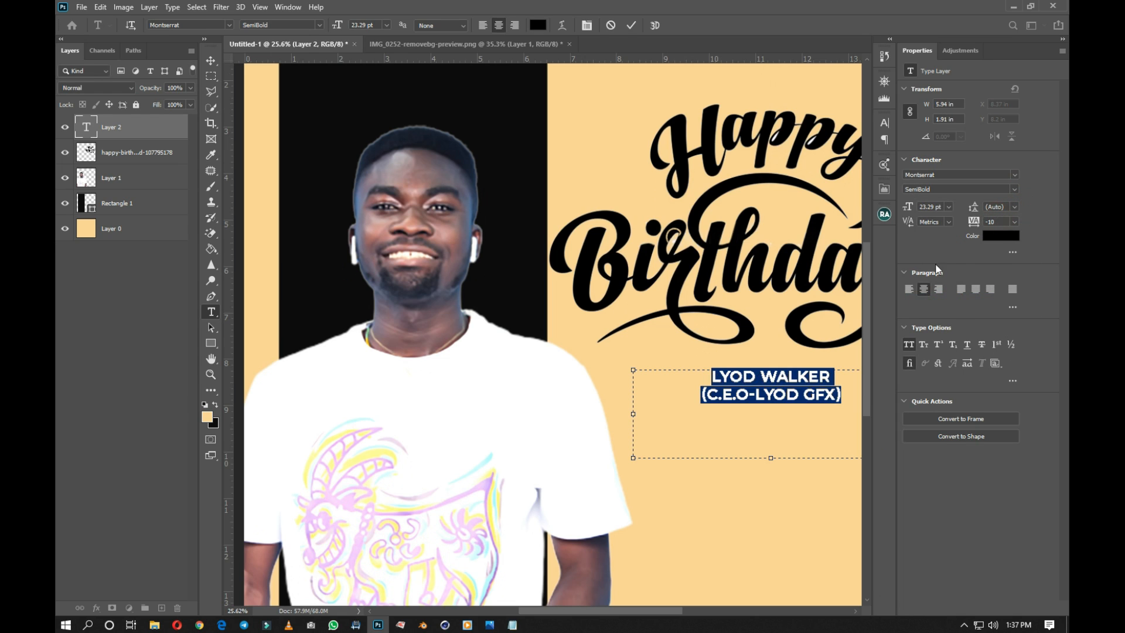
{"action": "left_click", "coordinate": [806, 401]}
{"action": "scroll", "coordinate": [650, 377], "scroll_direction": "down", "scroll_amount": 2}
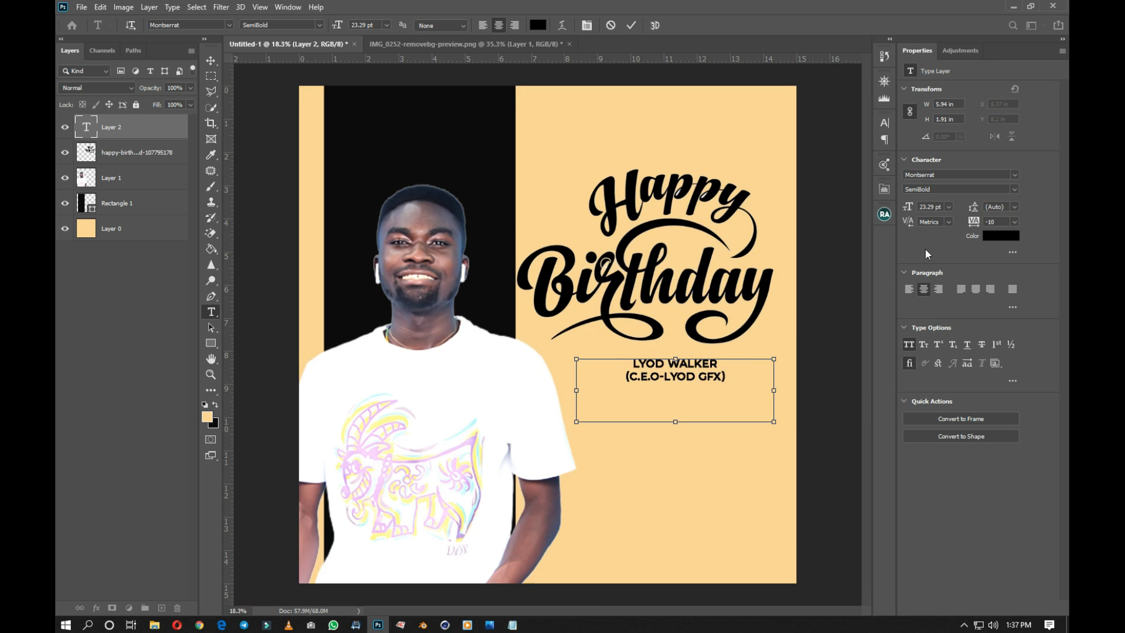
{"action": "key", "text": "ctrl+a"}
{"action": "left_click", "coordinate": [939, 289]}
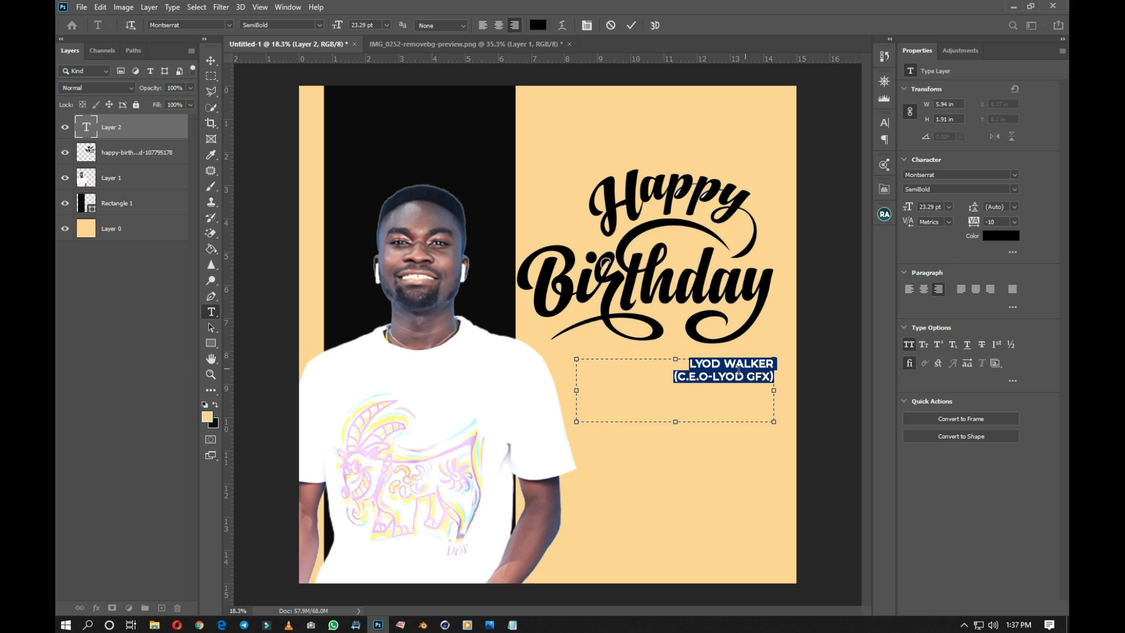
Break the title line after "(C.E.O-" so that "LYOD GFX)" starts a new line, and commit the text.
{"action": "left_click", "coordinate": [712, 378]}
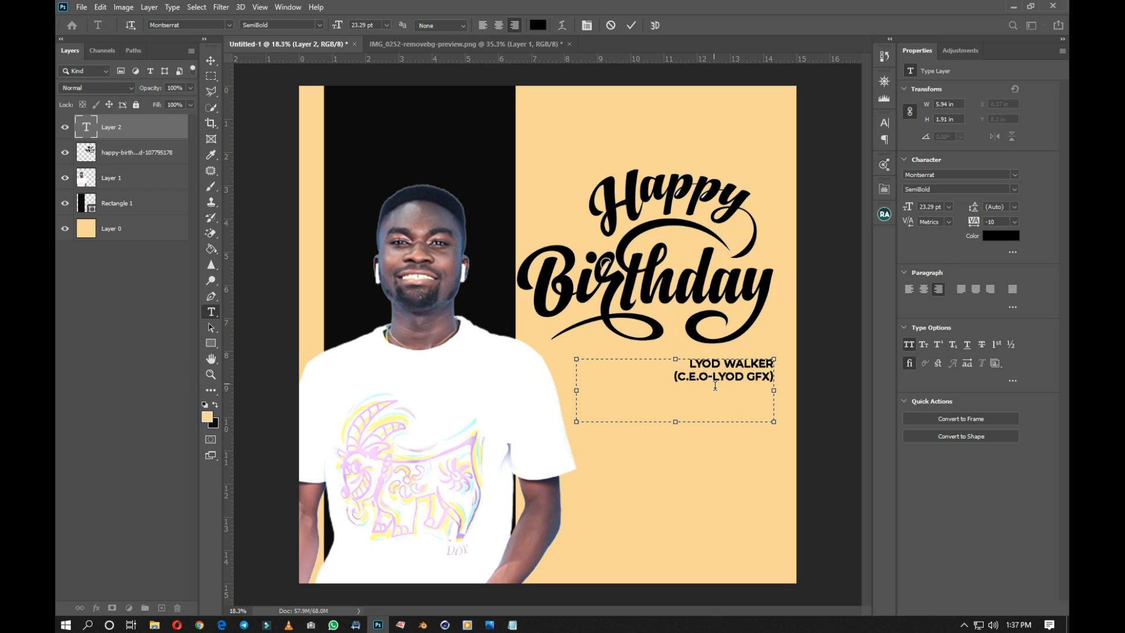
{"action": "key", "text": "Return"}
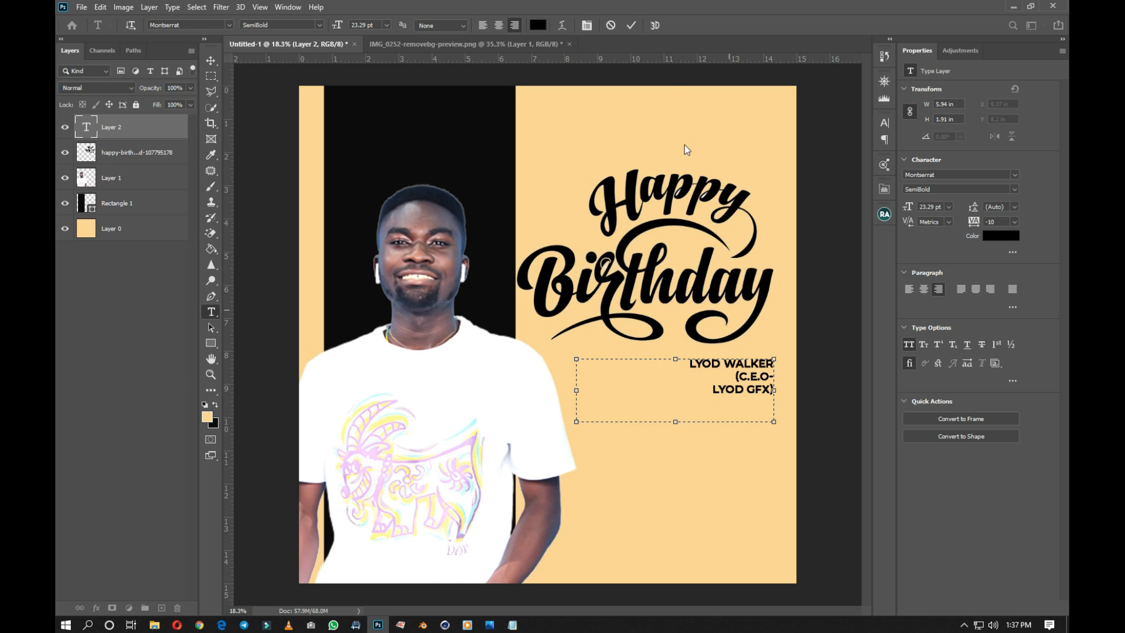
{"action": "left_click", "coordinate": [631, 25]}
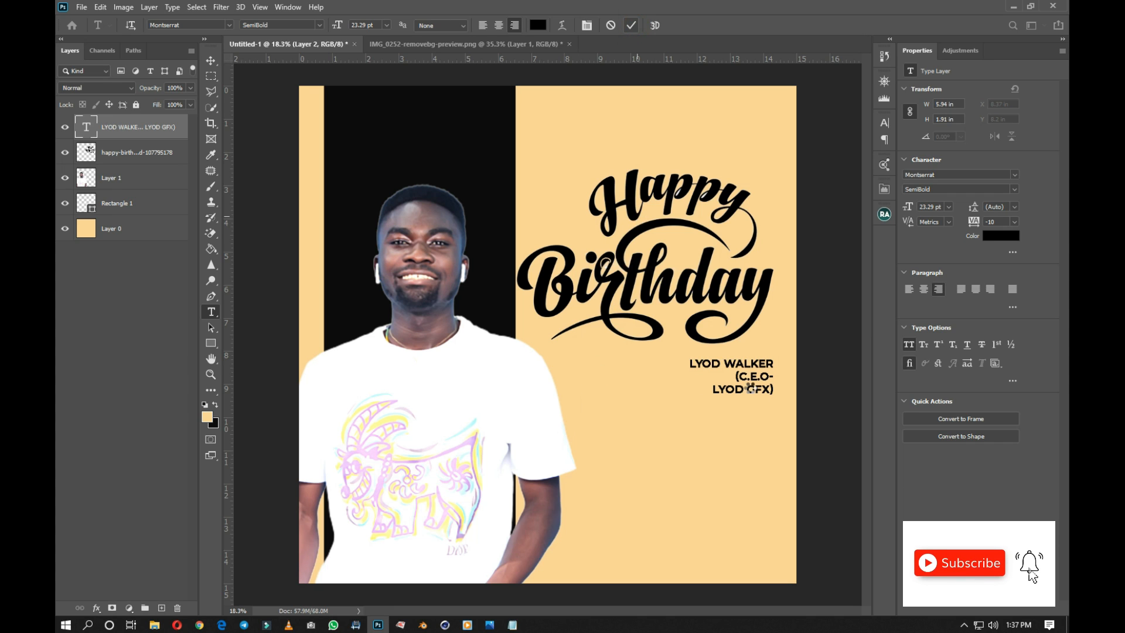
Enlarge the name and title text block to about 28.15 pt and shift it left beneath the Happy Birthday lettering.
{"action": "key", "text": "v"}
{"action": "left_click_drag", "start_coordinate": [754, 389], "coordinate": [737, 346]}
{"action": "left_click", "coordinate": [697, 369]}
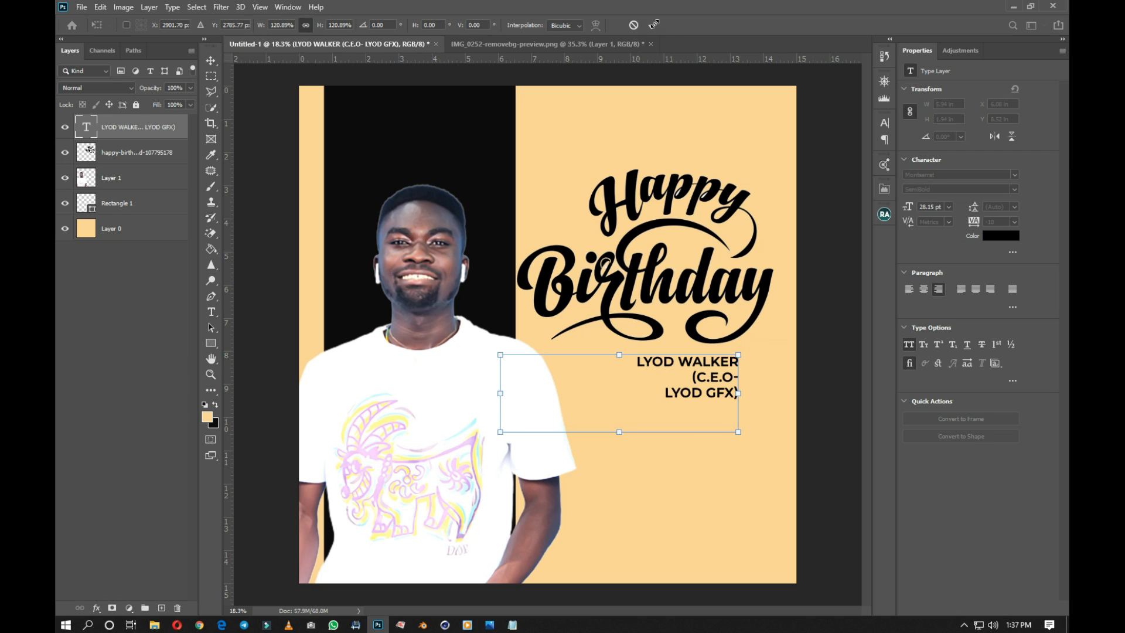
{"action": "key", "text": "Return"}
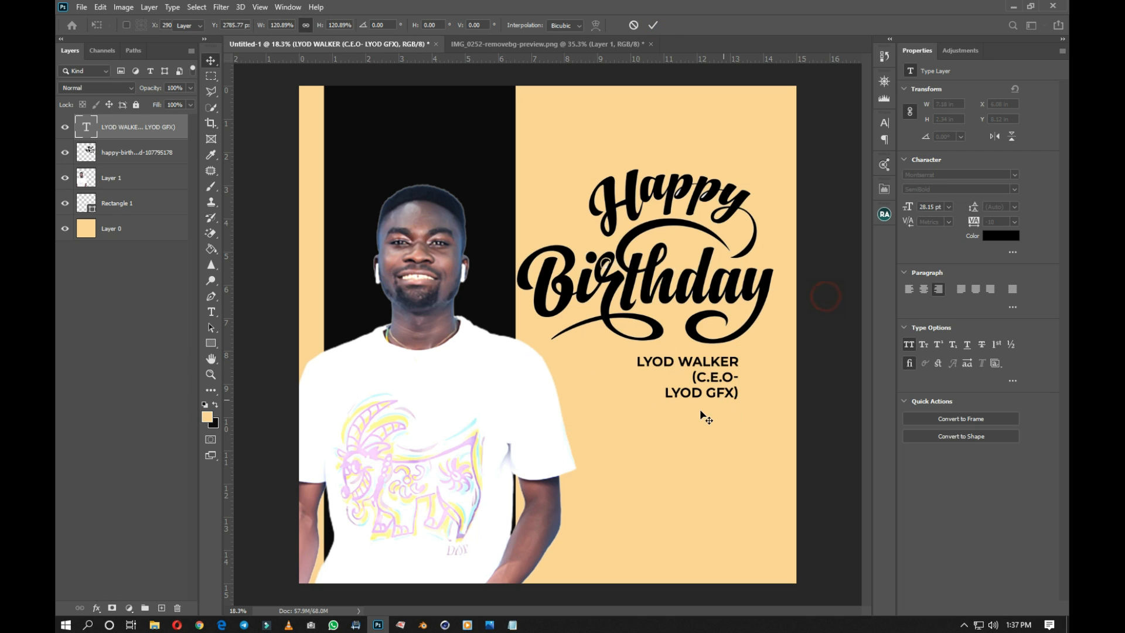
{"action": "left_click_drag", "start_coordinate": [710, 390], "coordinate": [684, 393]}
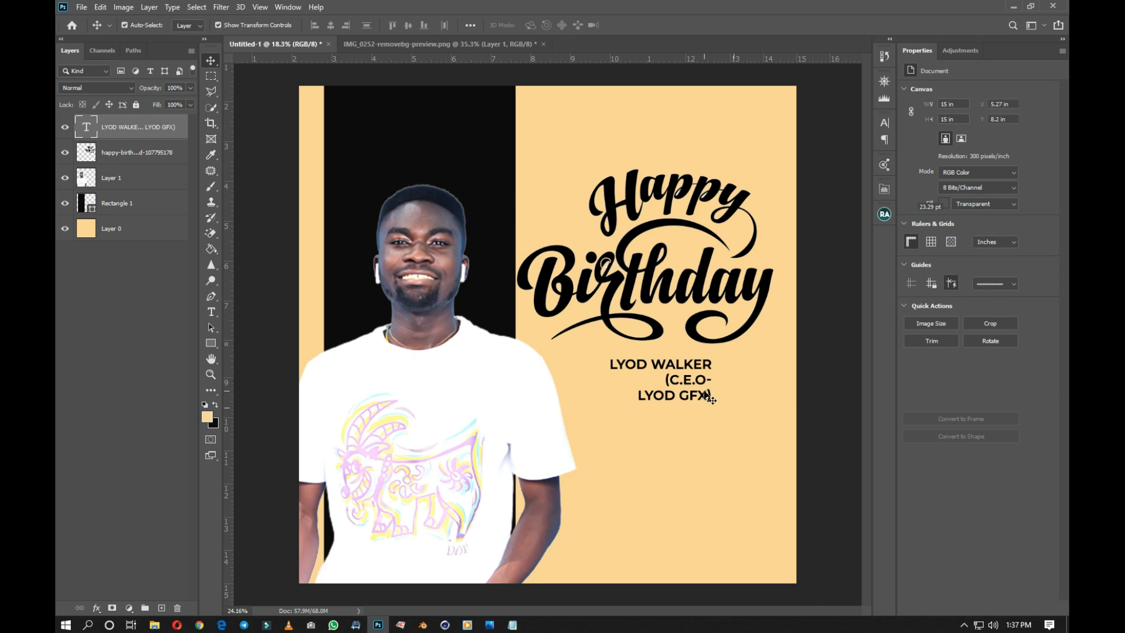
Enlarge the name and title text block to about 36.95 pt and shift it slightly left beneath the lettering.
{"action": "scroll", "coordinate": [712, 405], "scroll_direction": "up", "scroll_amount": 2}
{"action": "left_click_drag", "start_coordinate": [704, 344], "coordinate": [749, 240]}
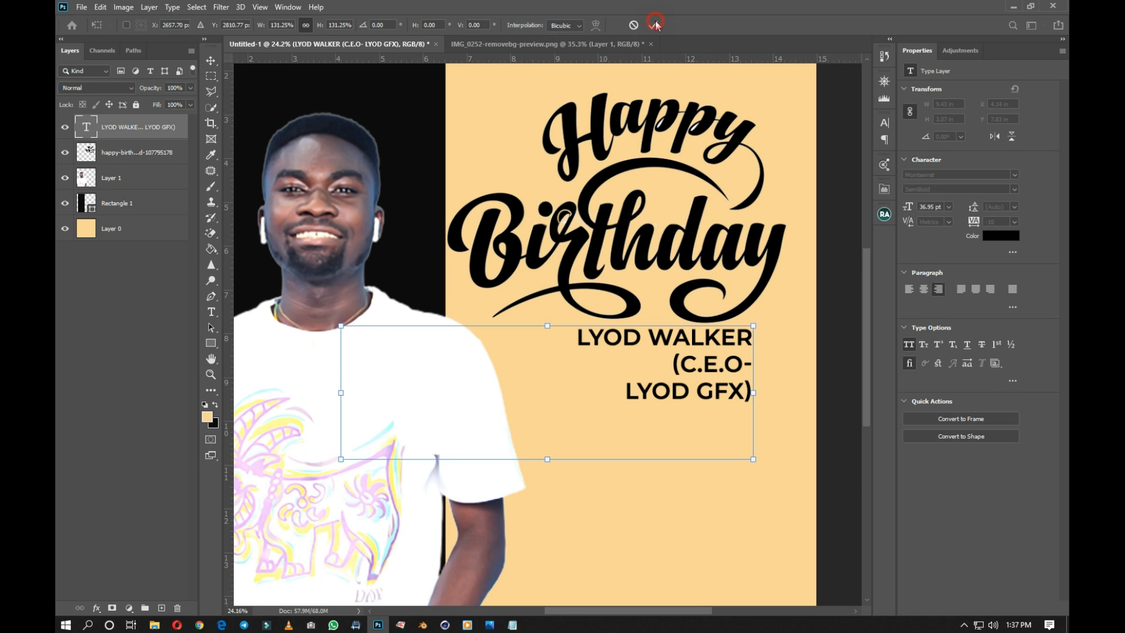
{"action": "key", "text": "Return"}
{"action": "mouse_move", "coordinate": [712, 400]}
{"action": "left_mouse_down"}
{"action": "mouse_move", "coordinate": [691, 415]}
{"action": "mouse_move", "coordinate": [694, 395]}
{"action": "left_mouse_up"}
{"action": "scroll", "coordinate": [688, 398], "scroll_direction": "down", "scroll_amount": 3}
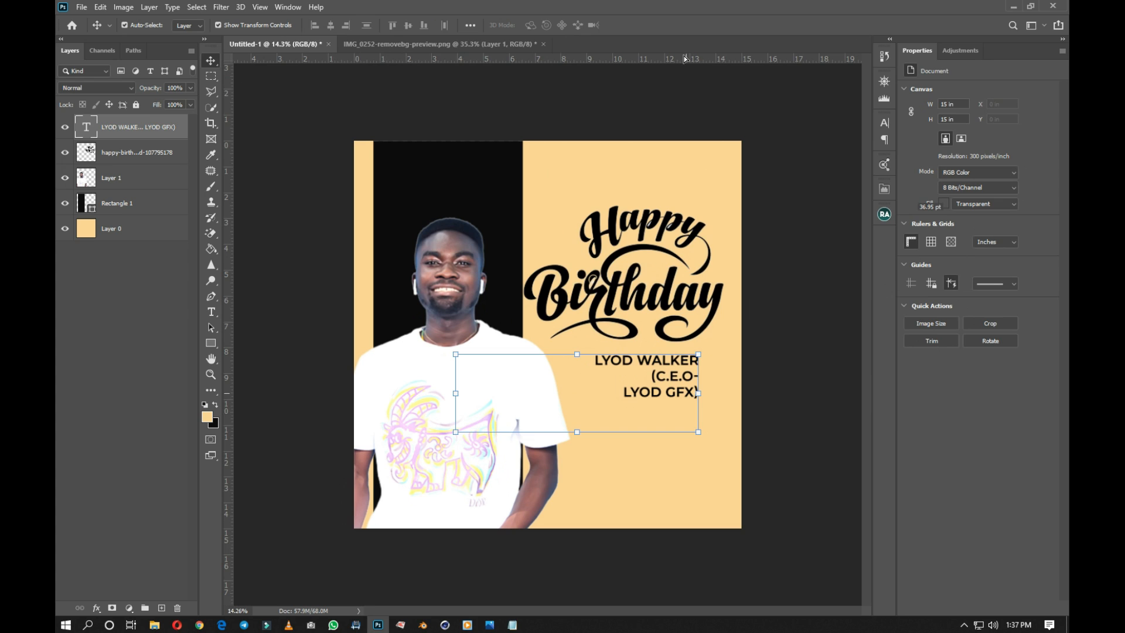
Take the "A GLORIOUS" line from the Notepad document and add it as a new text layer near the top of the Photoshop flyer.
{"action": "left_click", "coordinate": [513, 625]}
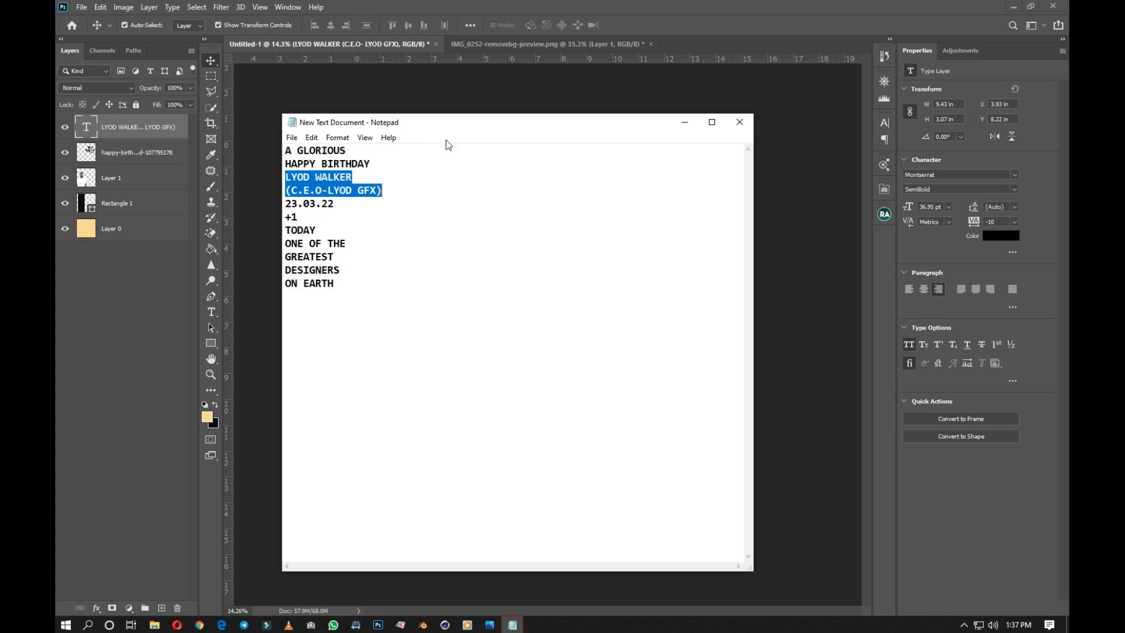
{"action": "left_click_drag", "start_coordinate": [352, 154], "coordinate": [275, 140]}
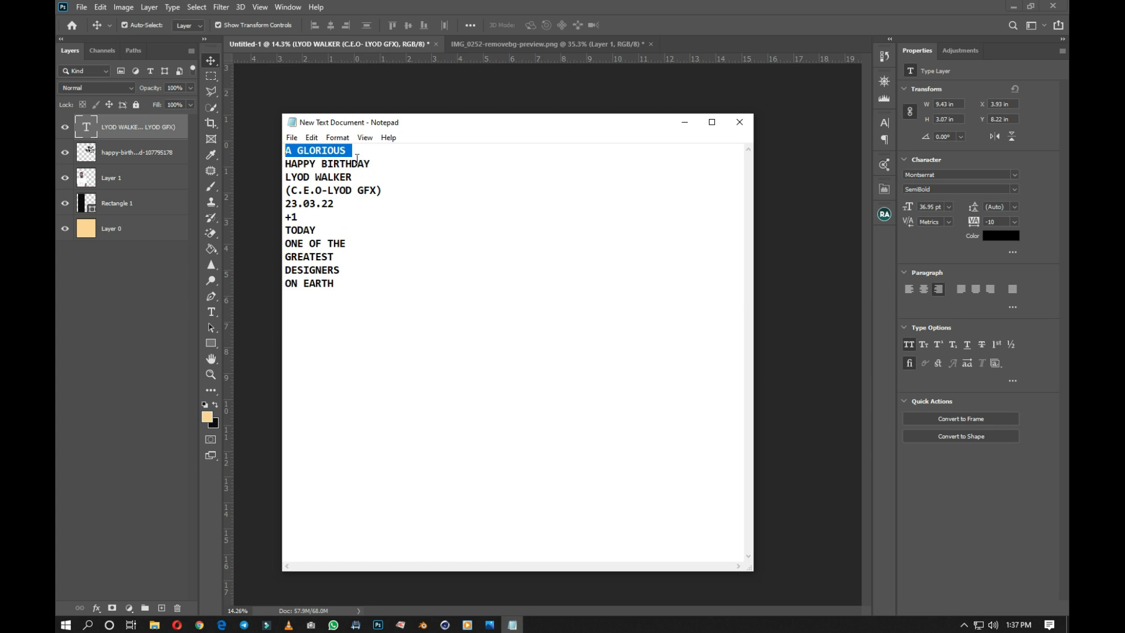
{"action": "left_click", "coordinate": [744, 25]}
{"action": "scroll", "coordinate": [568, 193], "scroll_direction": "up", "scroll_amount": 1}
{"action": "key", "text": "t"}
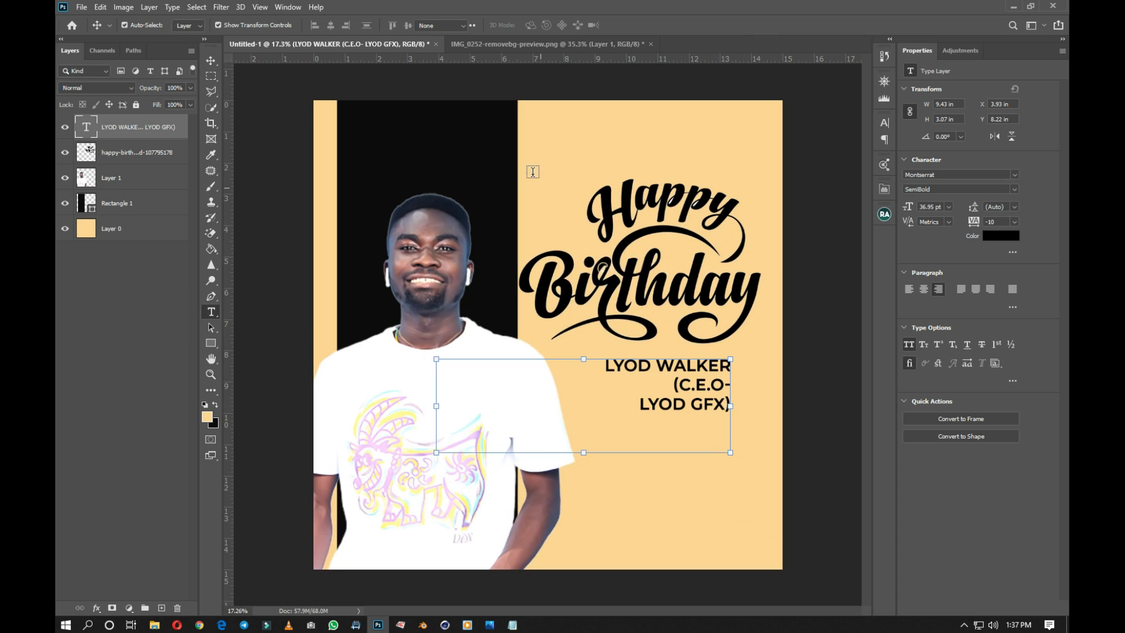
{"action": "left_click", "coordinate": [560, 156]}
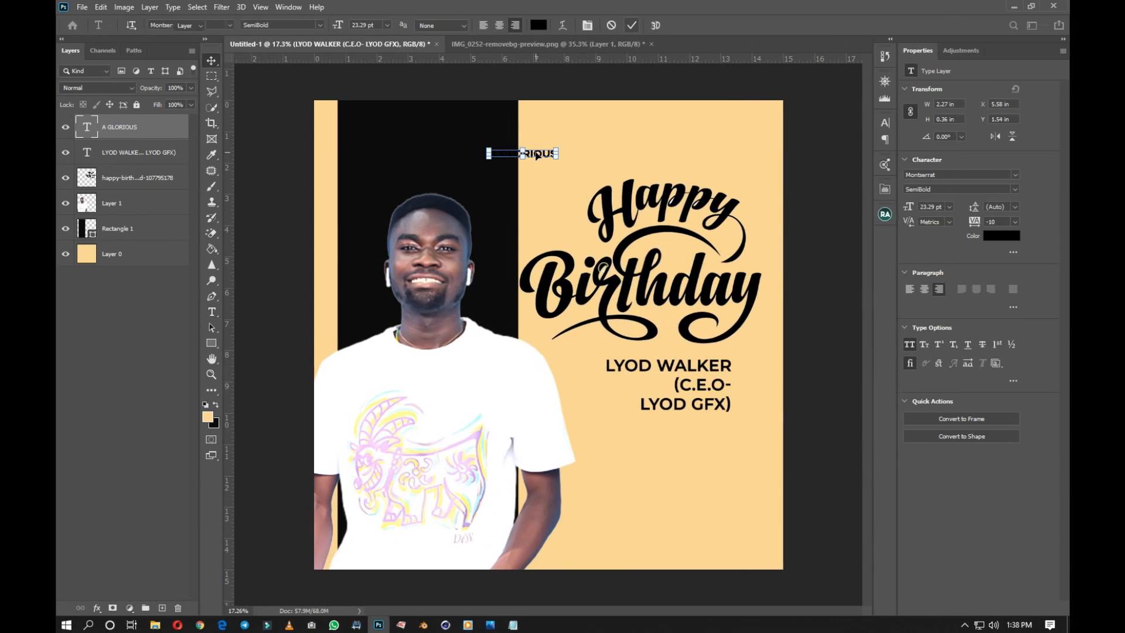
Position the "A GLORIOUS" text directly above the Happy Birthday lettering and enlarge it to about 57.12 pt.
{"action": "left_click_drag", "start_coordinate": [537, 155], "coordinate": [650, 150]}
{"action": "key", "text": "ctrl+Return"}
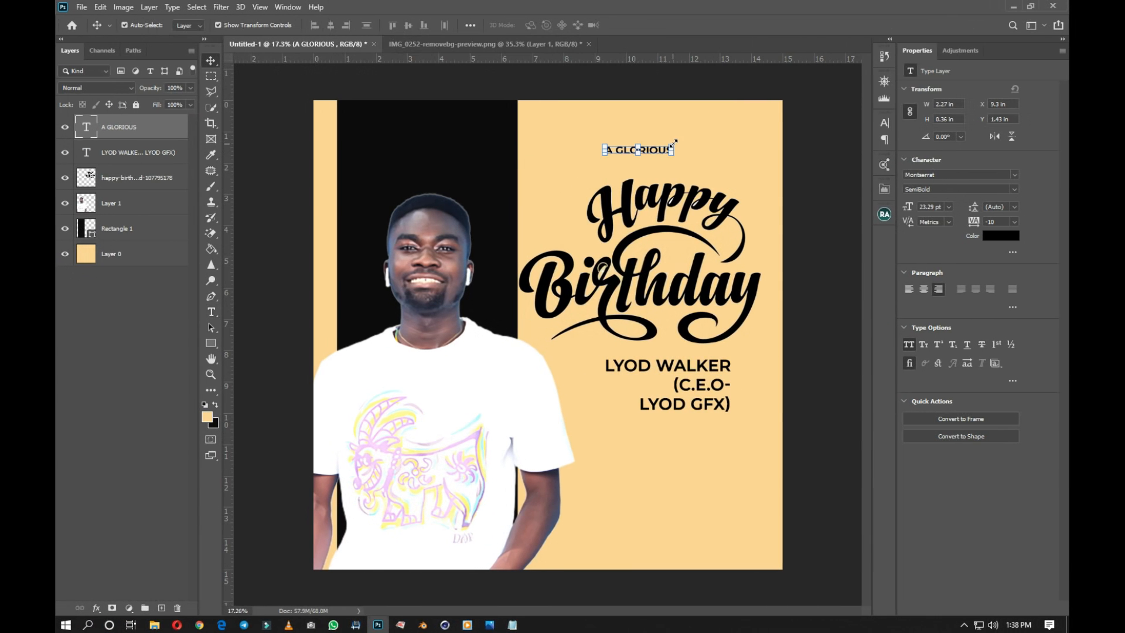
{"action": "left_click_drag", "start_coordinate": [712, 133], "coordinate": [726, 137]}
{"action": "left_click", "coordinate": [653, 24]}
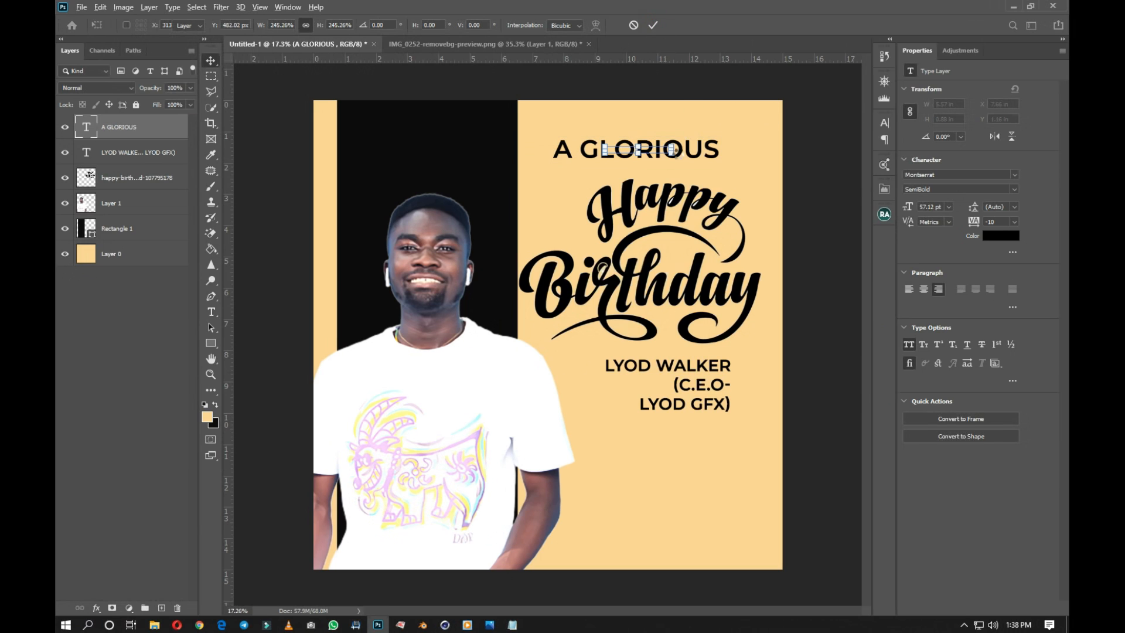
{"action": "left_click_drag", "start_coordinate": [674, 155], "coordinate": [689, 165]}
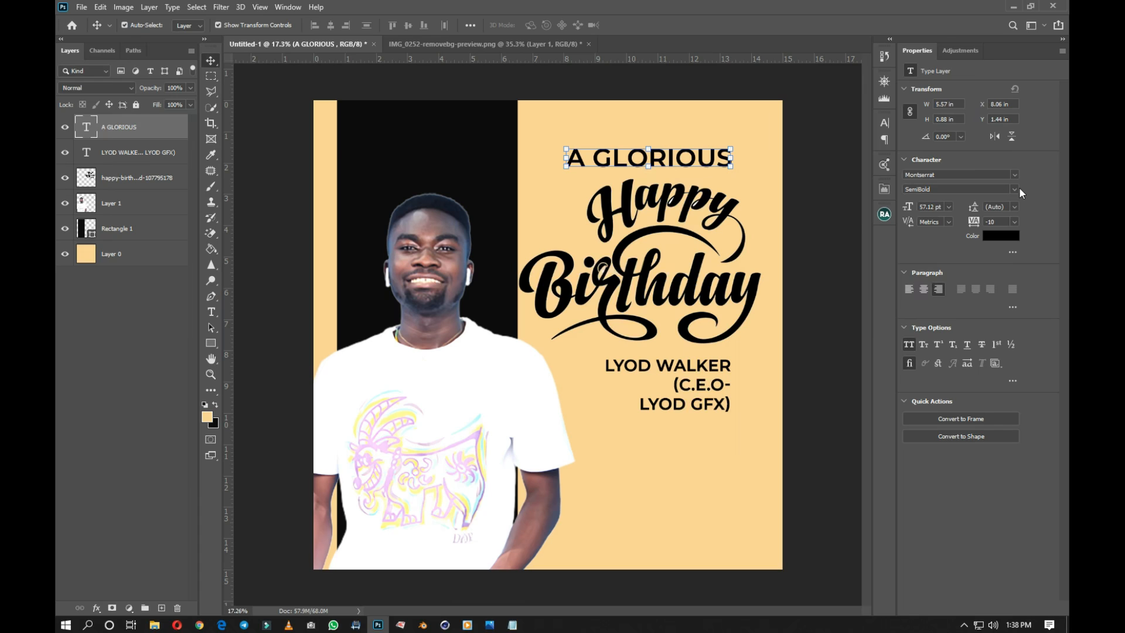
Set the "A GLORIOUS" text's font weight to Medium and deselect it.
{"action": "left_click", "coordinate": [1014, 189]}
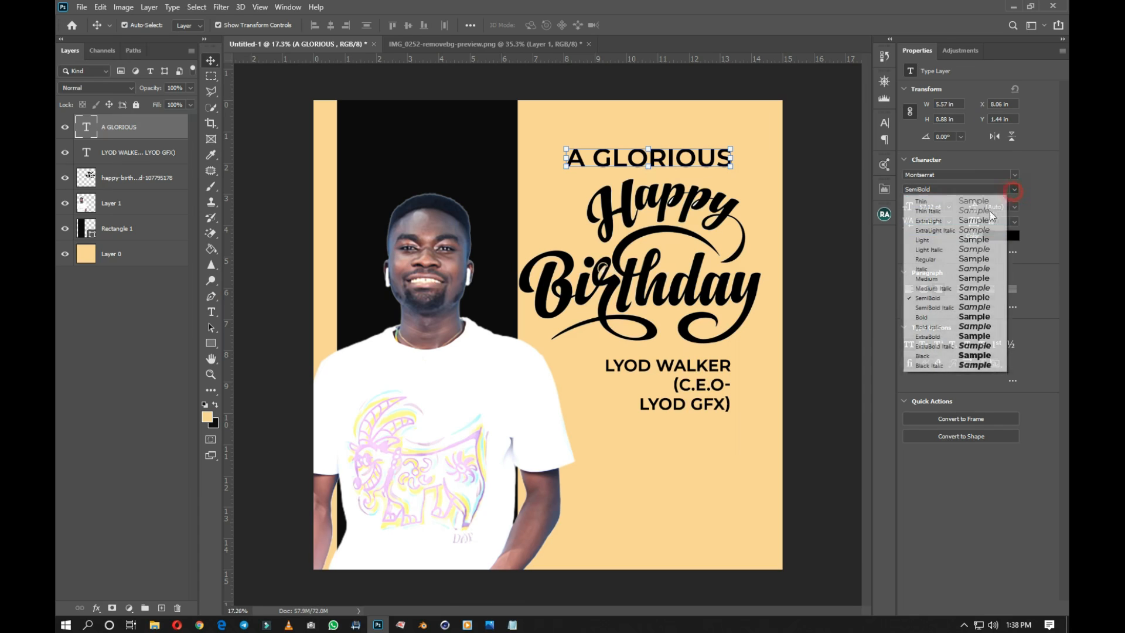
{"action": "left_click", "coordinate": [926, 278]}
{"action": "left_click", "coordinate": [798, 197]}
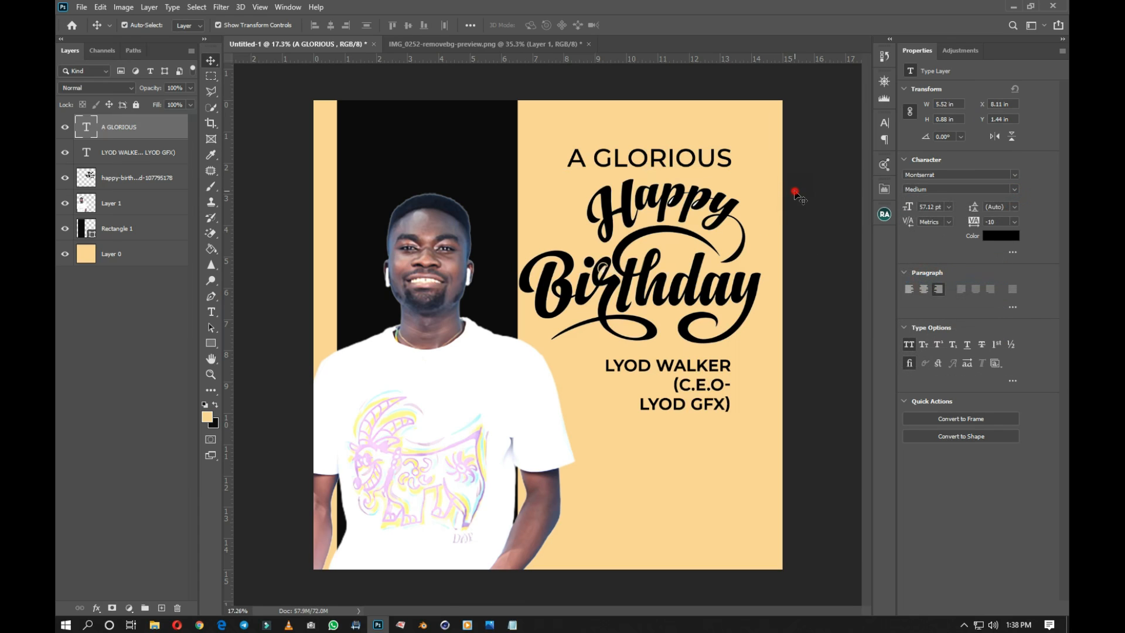
Move the Happy Birthday lettering slightly down to leave more room below "A GLORIOUS".
{"action": "scroll", "coordinate": [664, 234], "scroll_direction": "down", "scroll_amount": 1}
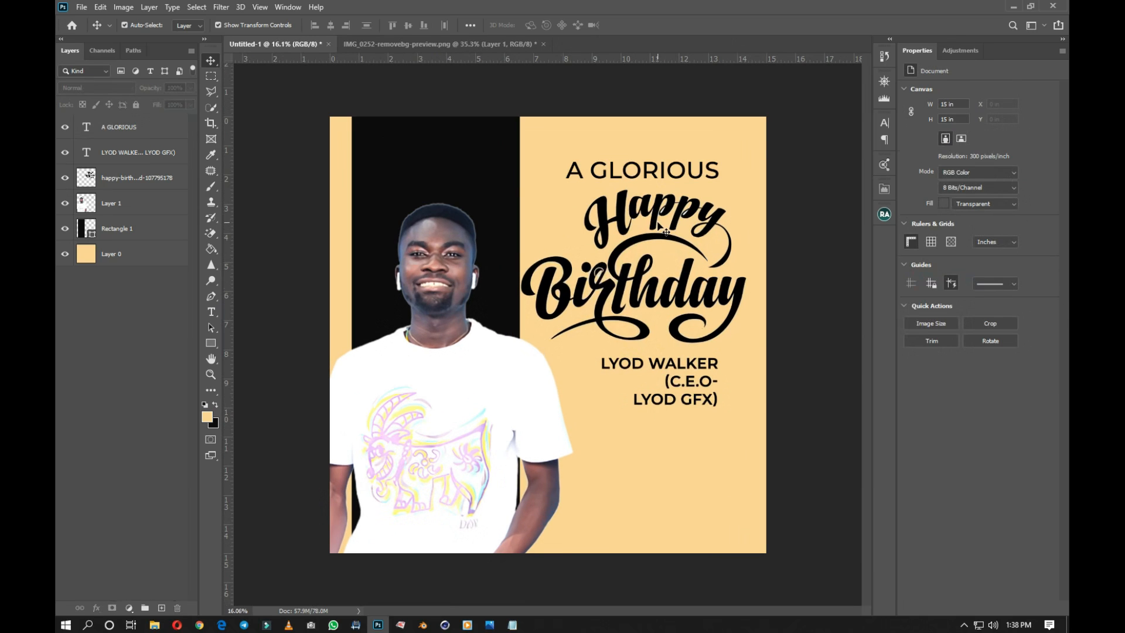
{"action": "left_click", "coordinate": [658, 226]}
{"action": "left_click_drag", "start_coordinate": [658, 226], "coordinate": [701, 283]}
{"action": "left_click", "coordinate": [814, 394]}
Move the name and title text block lower and further left, to about X 3.41 in and Y 8.68 in.
{"action": "left_click_drag", "start_coordinate": [683, 401], "coordinate": [683, 414]}
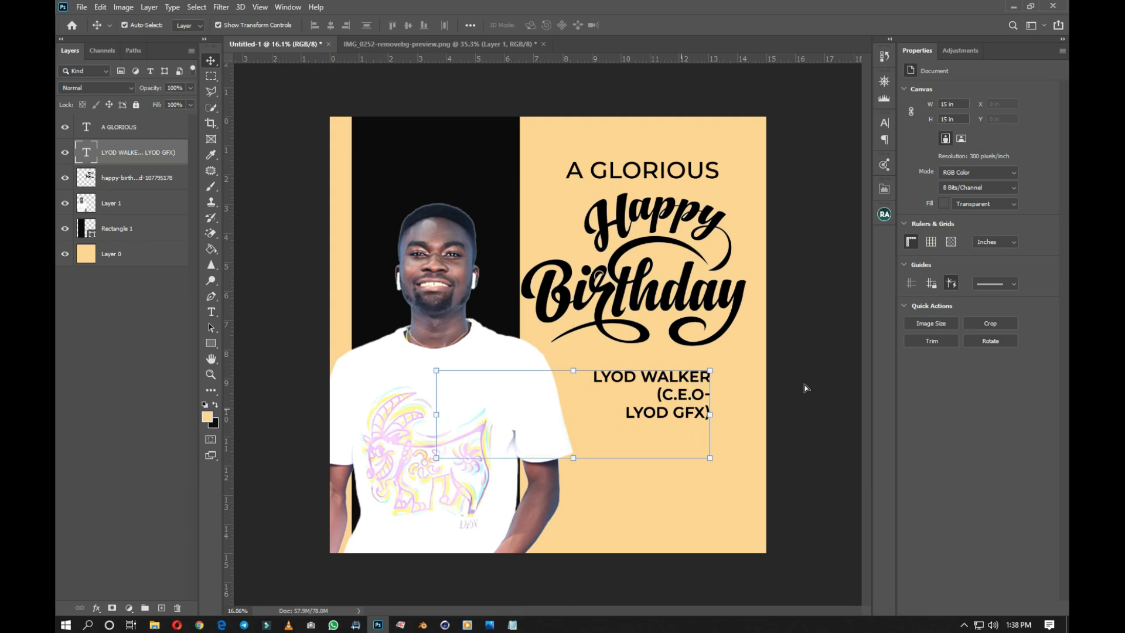
{"action": "scroll", "coordinate": [683, 397], "scroll_direction": "up", "scroll_amount": 1}
{"action": "left_click", "coordinate": [664, 378]}
{"action": "left_click_drag", "start_coordinate": [664, 380], "coordinate": [657, 380]}
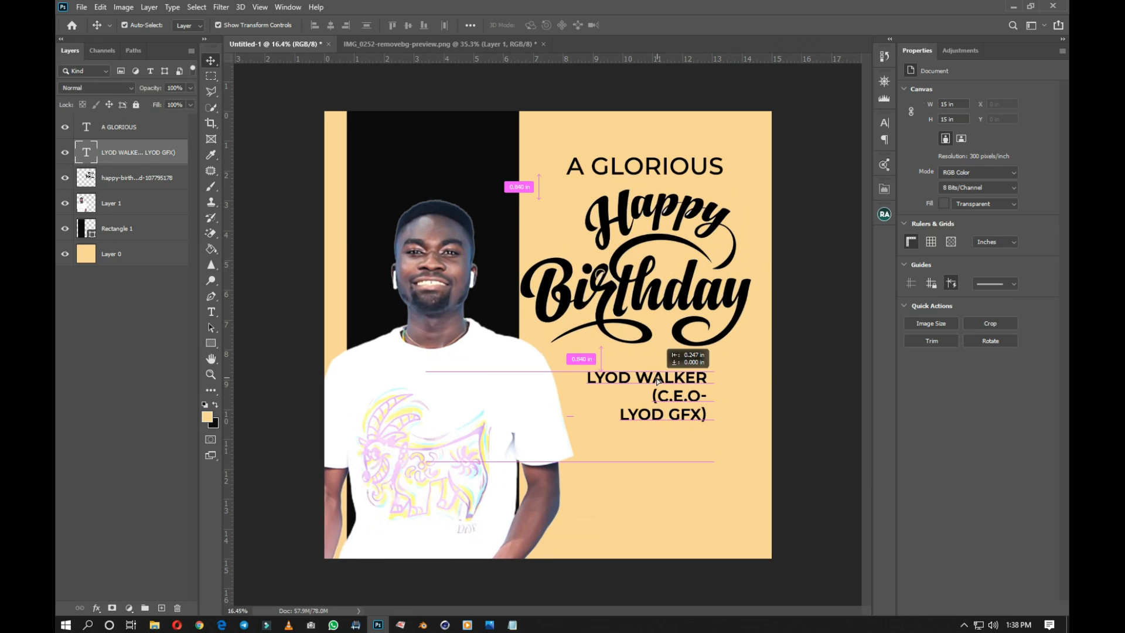
Draw a rectangle about 3050 by 869 px across the name and title text, extending past the flyer's right edge.
{"action": "left_click", "coordinate": [212, 343]}
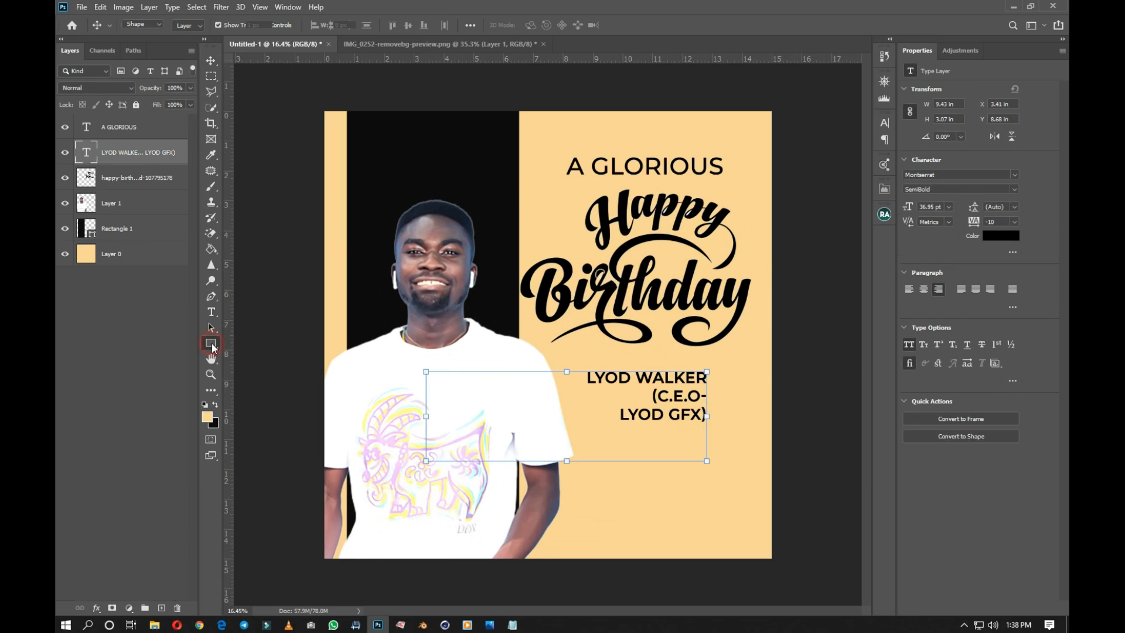
{"action": "left_click_drag", "start_coordinate": [507, 354], "coordinate": [808, 439]}
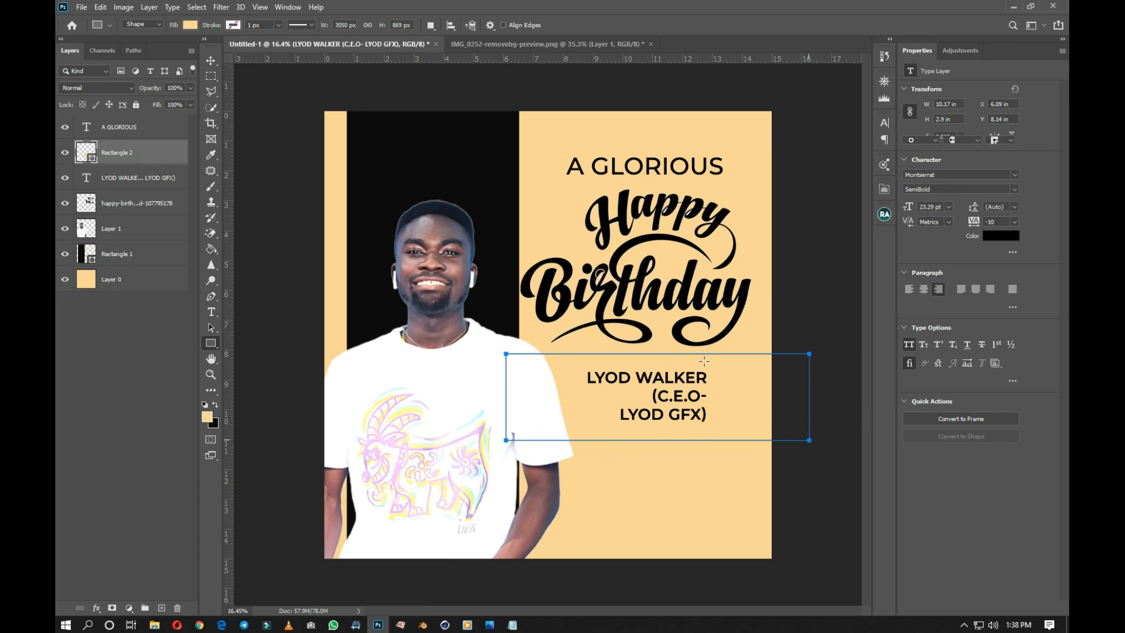
{"action": "key", "text": "v"}
Fill the new rectangle with black and move its layer below Rectangle 1.
{"action": "left_click", "coordinate": [911, 128]}
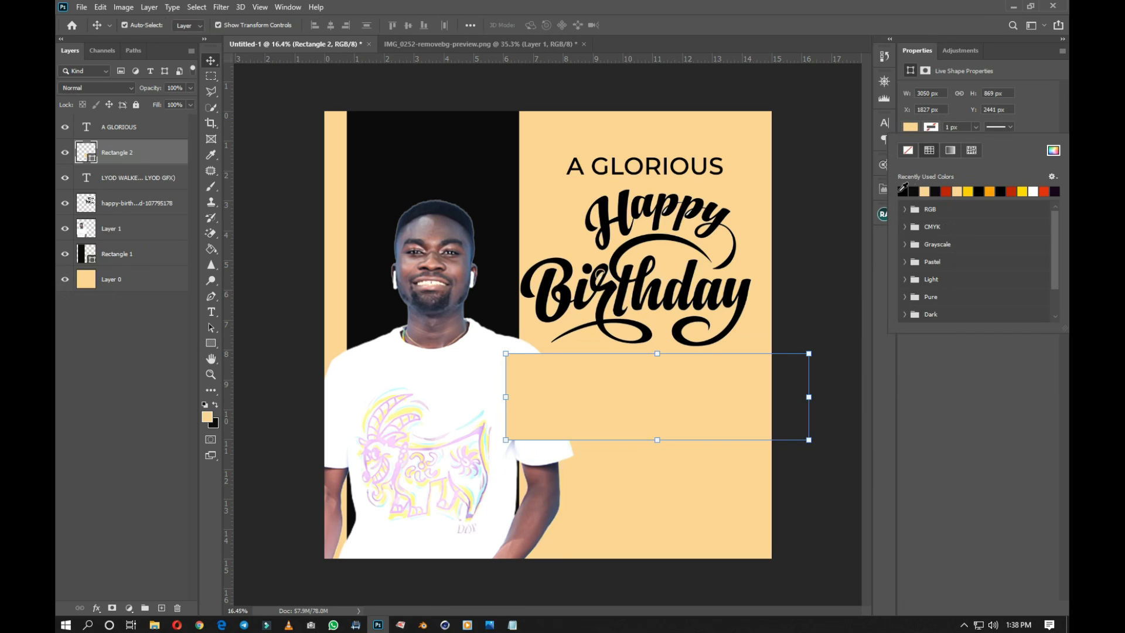
{"action": "left_click", "coordinate": [909, 191]}
{"action": "left_click_drag", "start_coordinate": [115, 154], "coordinate": [115, 265]}
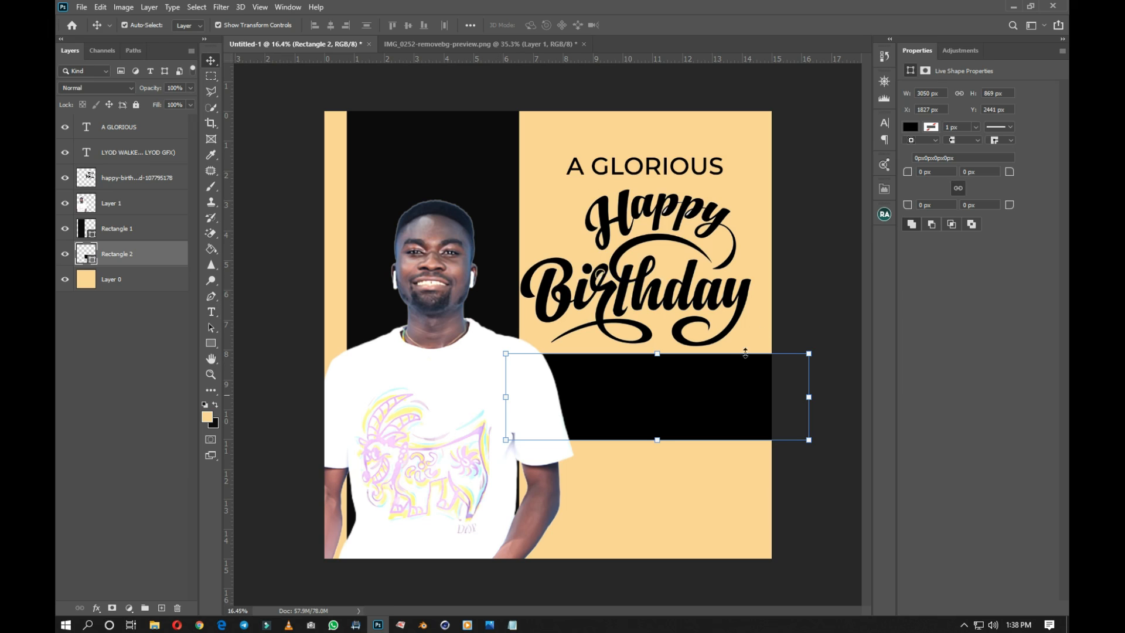
Change the name and title text's colour to white and deselect the layer.
{"action": "left_click", "coordinate": [128, 153]}
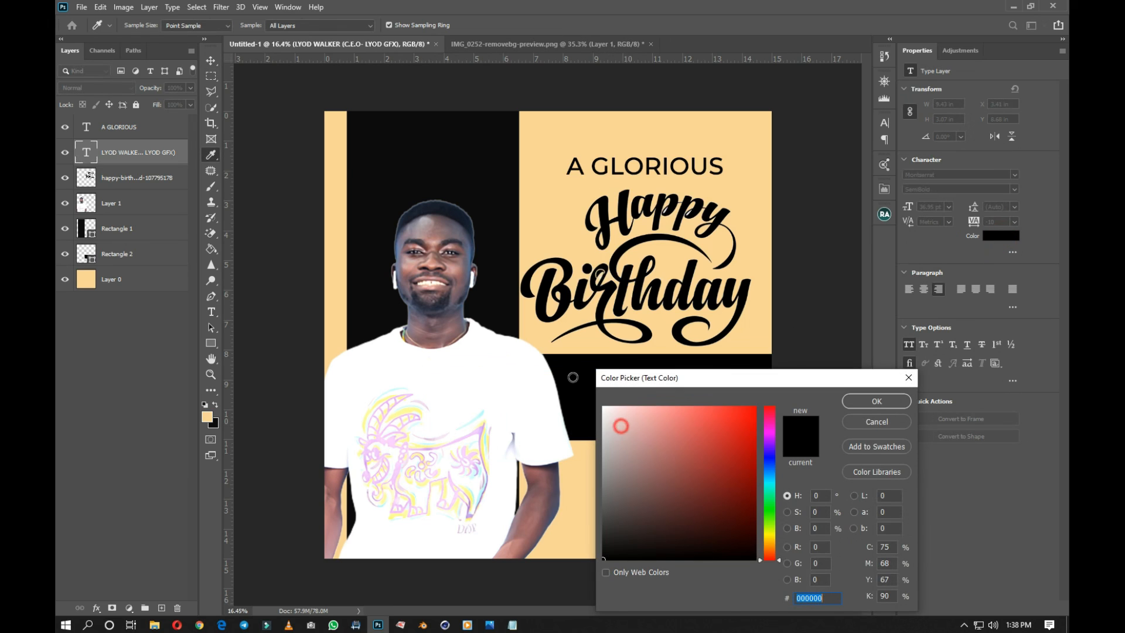
{"action": "left_click", "coordinate": [623, 429]}
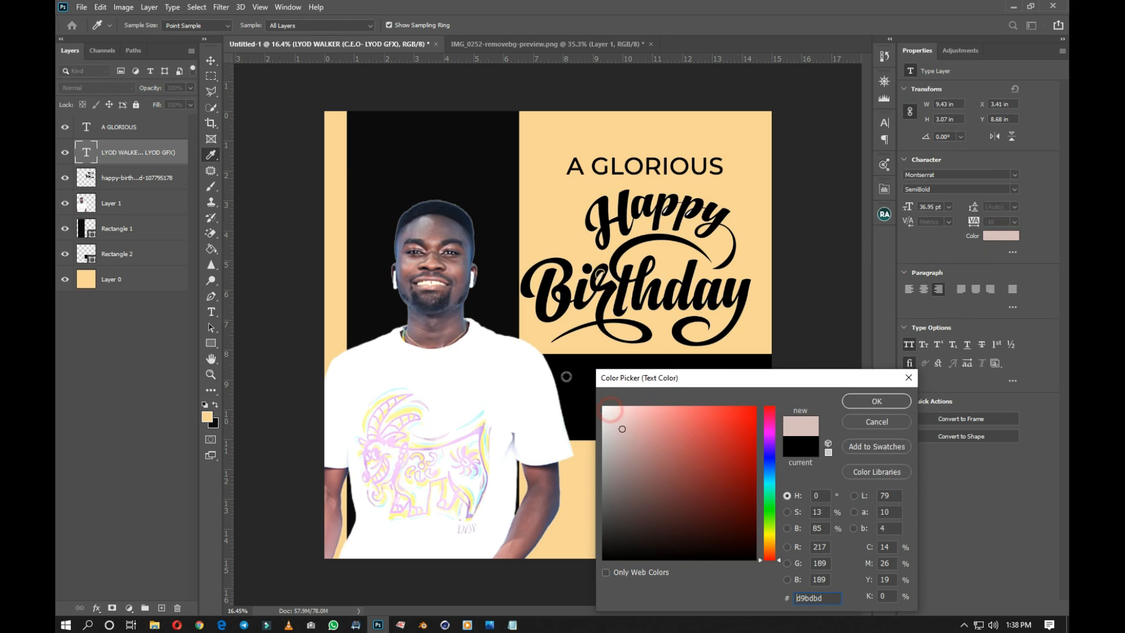
{"action": "left_click", "coordinate": [610, 410]}
{"action": "left_click", "coordinate": [866, 401]}
{"action": "key", "text": "v"}
{"action": "left_click", "coordinate": [792, 374]}
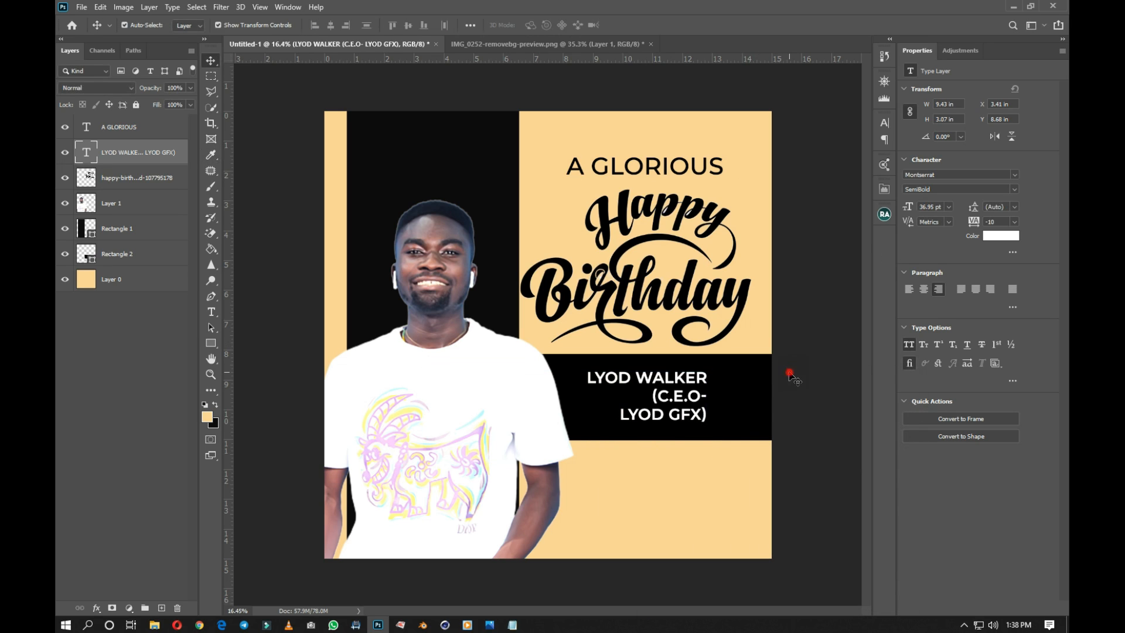
Recolour the bracketed title line in the black band's text to the flyer's cream background colour, f9d694.
{"action": "left_click", "coordinate": [687, 405]}
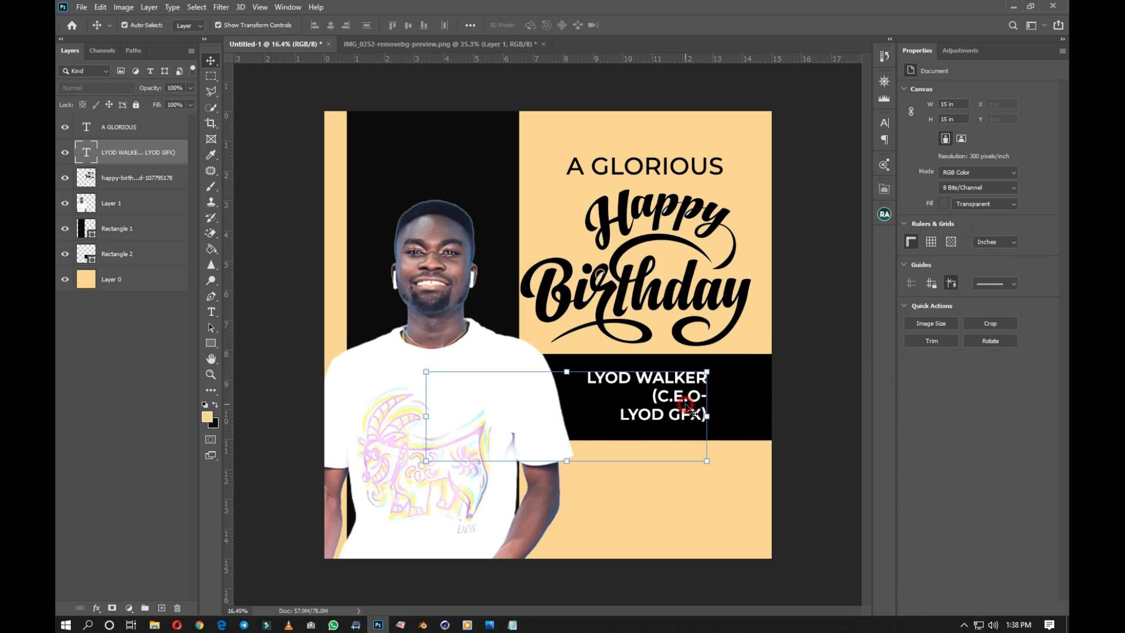
{"action": "key", "text": "t"}
{"action": "left_click", "coordinate": [649, 394]}
{"action": "left_click_drag", "start_coordinate": [668, 412], "coordinate": [809, 430]}
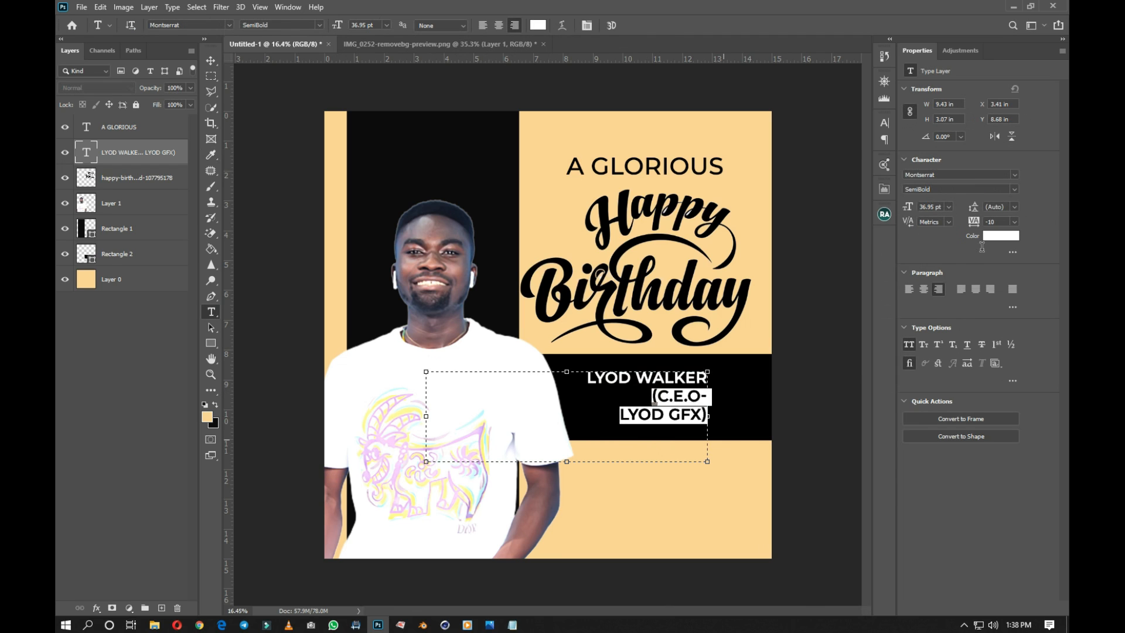
{"action": "left_click", "coordinate": [996, 238]}
{"action": "left_click", "coordinate": [552, 131]}
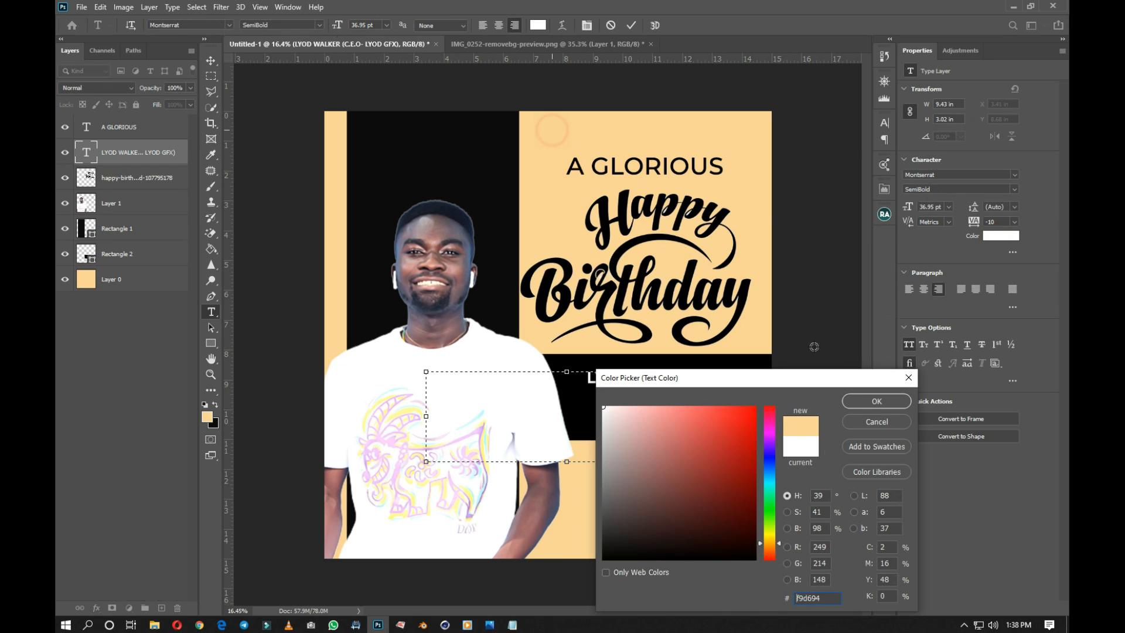
{"action": "left_click", "coordinate": [875, 401]}
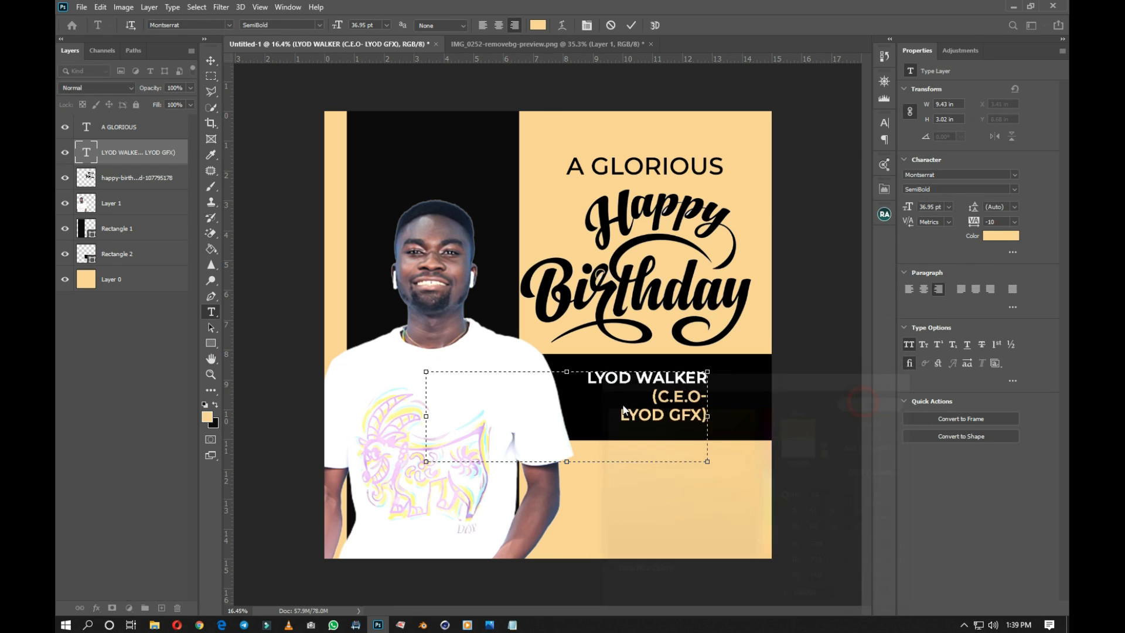
Centre-align the name and title text and join the bracketed title onto a single line.
{"action": "key", "text": "ctrl+a"}
{"action": "left_click", "coordinate": [925, 289]}
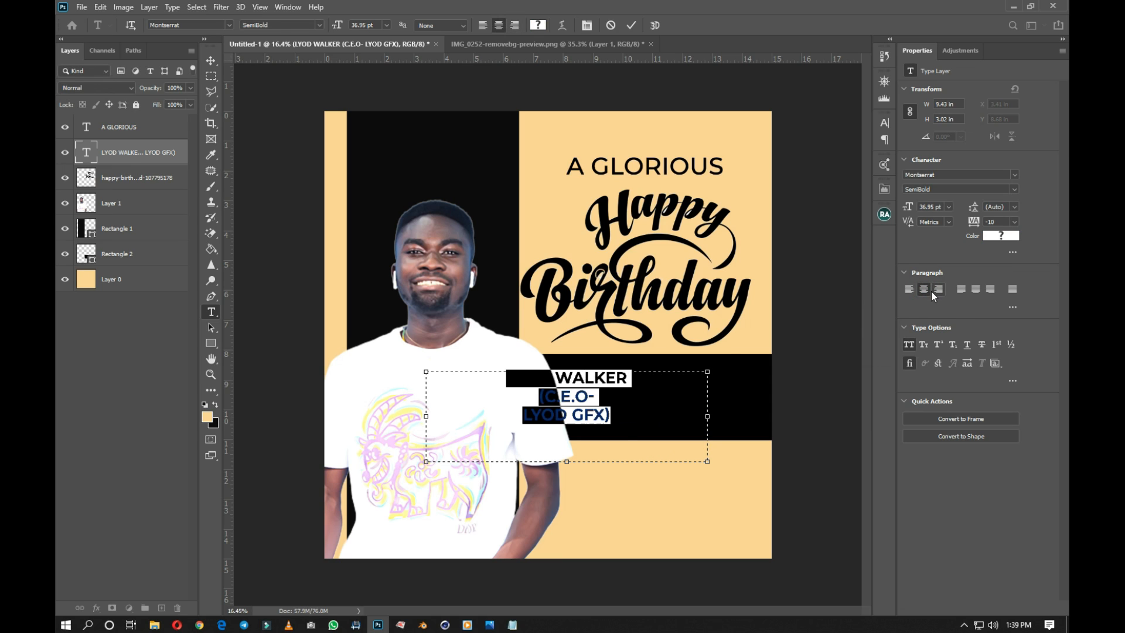
{"action": "left_click", "coordinate": [521, 420]}
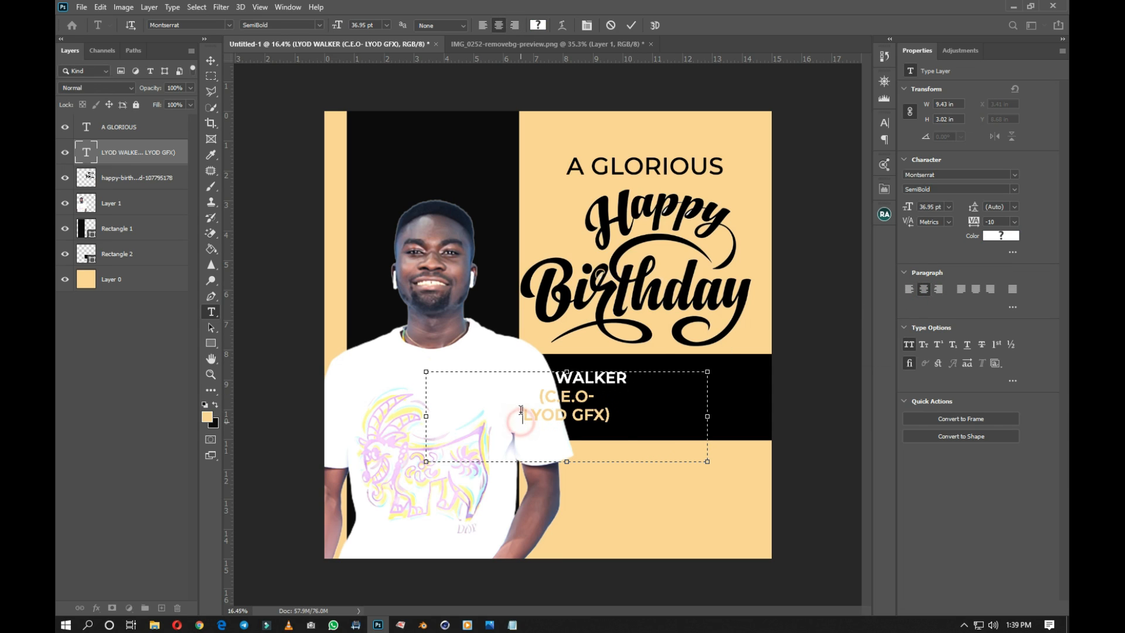
{"action": "key", "text": "BackSpace"}
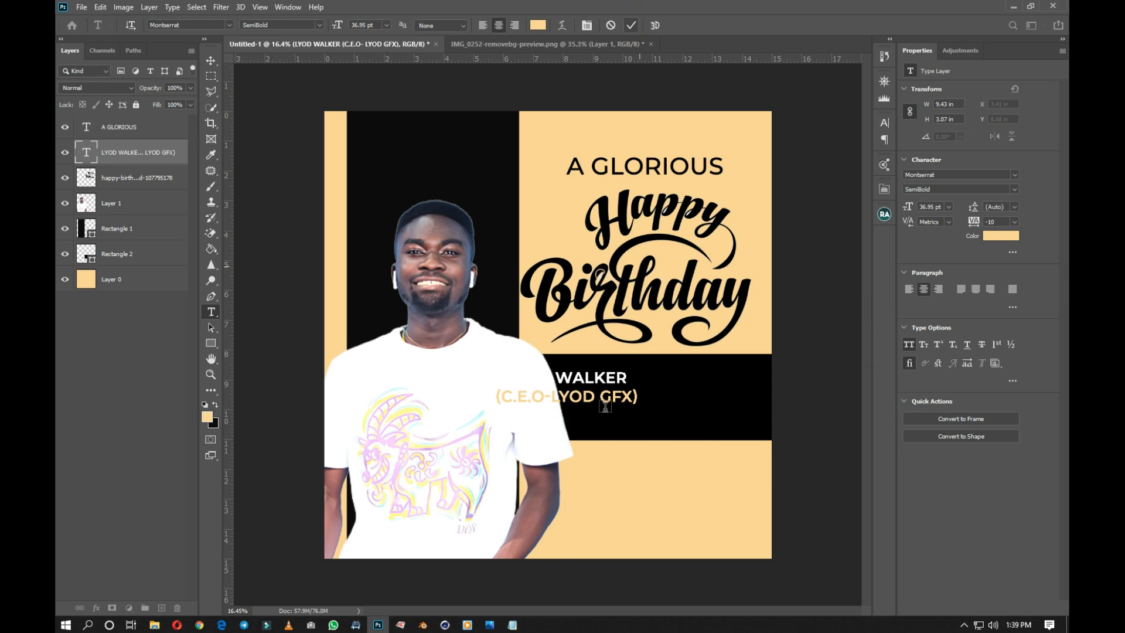
Move the name and title text right and slightly down so that it sits clear of the portrait on the black band.
{"action": "key", "text": "v"}
{"action": "left_click_drag", "start_coordinate": [605, 405], "coordinate": [646, 415]}
{"action": "left_click", "coordinate": [807, 359]}
{"action": "left_click_drag", "start_coordinate": [598, 383], "coordinate": [597, 382]}
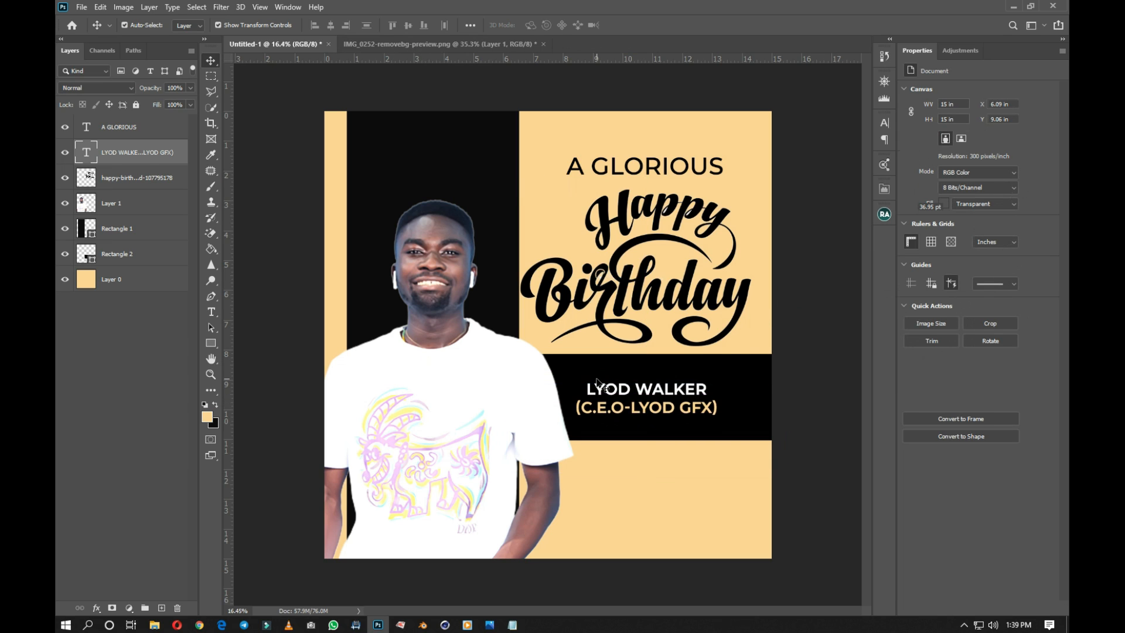
Review the flyer layout and check the remaining flyer wording in the Notepad document.
{"action": "scroll", "coordinate": [597, 382], "scroll_direction": "down", "scroll_amount": 3}
{"action": "scroll", "coordinate": [673, 399], "scroll_direction": "up", "scroll_amount": 2}
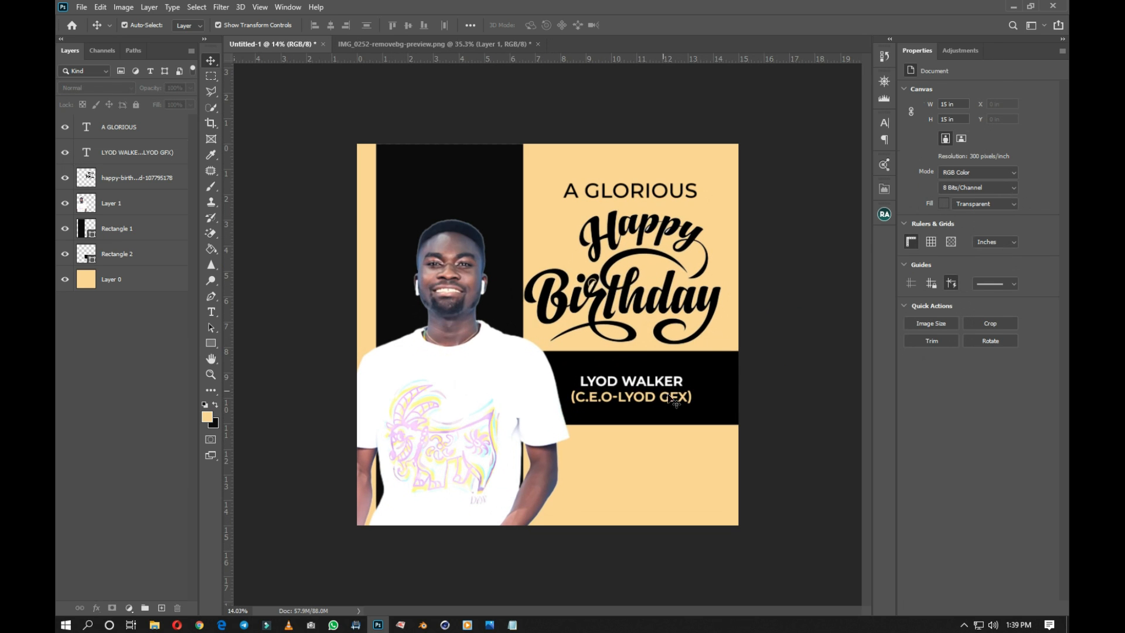
{"action": "scroll", "coordinate": [773, 381], "scroll_direction": "up", "scroll_amount": 1}
{"action": "scroll", "coordinate": [766, 397], "scroll_direction": "down", "scroll_amount": 1}
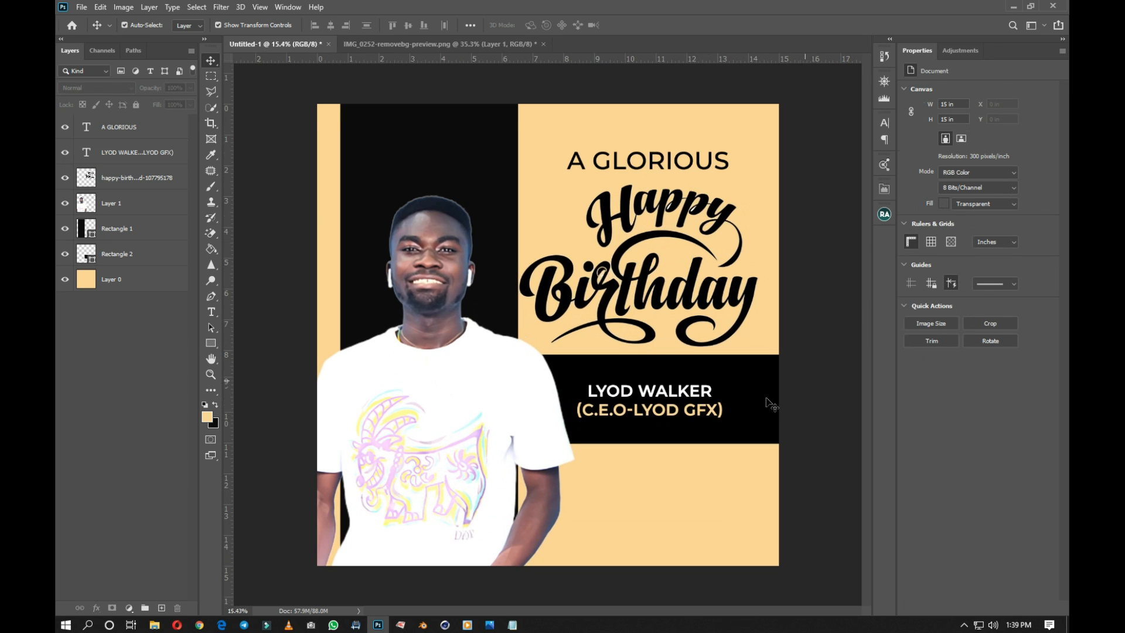
{"action": "left_click", "coordinate": [512, 624]}
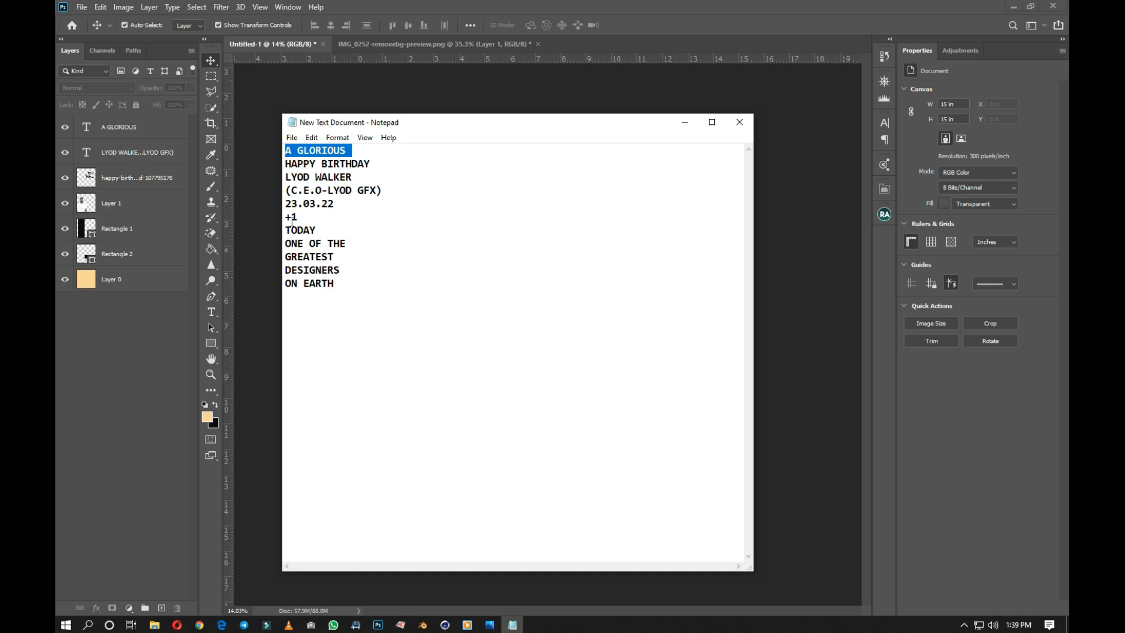
{"action": "left_click", "coordinate": [784, 223]}
{"action": "scroll", "coordinate": [784, 222], "scroll_direction": "up", "scroll_amount": 4}
{"action": "scroll", "coordinate": [481, 440], "scroll_direction": "down", "scroll_amount": 2}
{"action": "scroll", "coordinate": [480, 439], "scroll_direction": "down", "scroll_amount": 1}
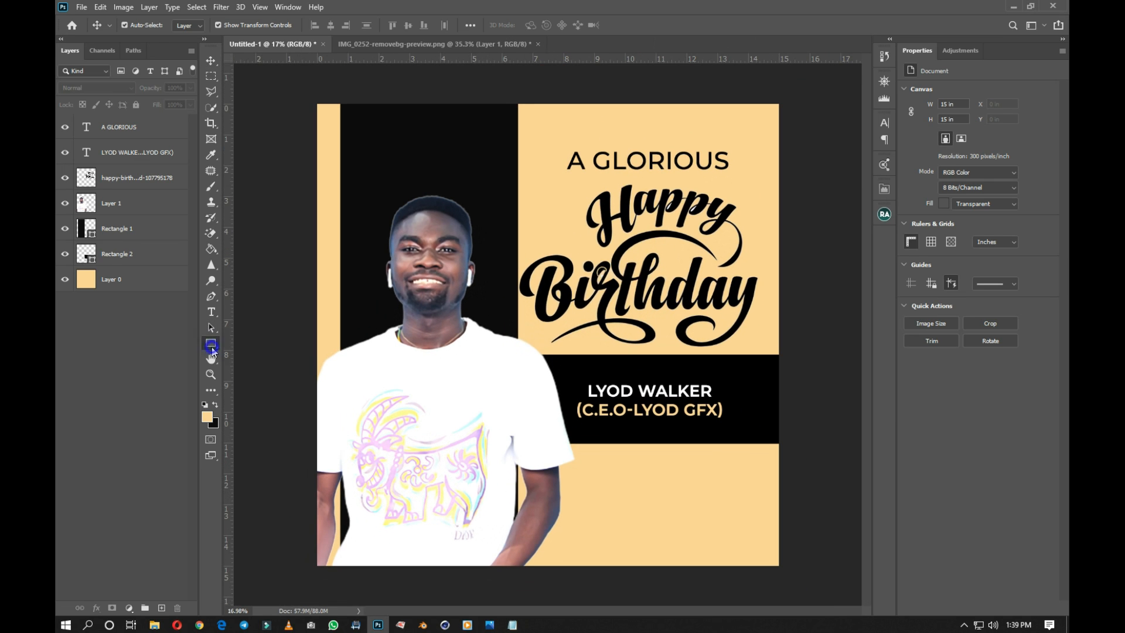
Draw a circle about 871 px in diameter with the Ellipse tool, beside the shirt print and over the arm.
{"action": "left_click", "coordinate": [211, 350]}
{"action": "left_click", "coordinate": [258, 366]}
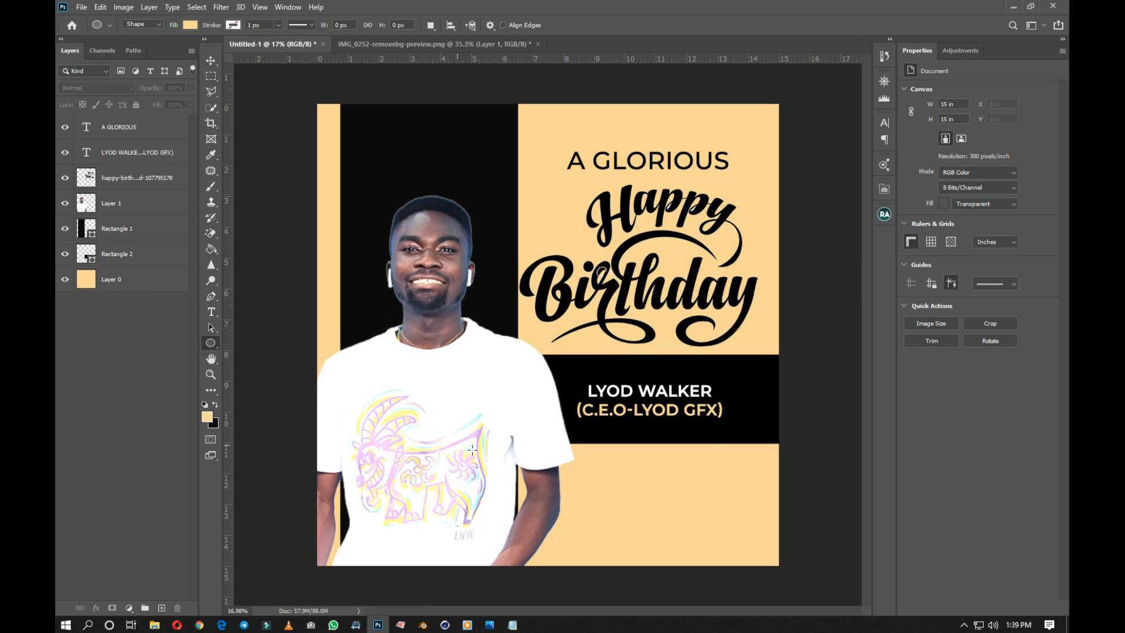
{"action": "left_click_drag", "start_coordinate": [484, 429], "coordinate": [573, 511]}
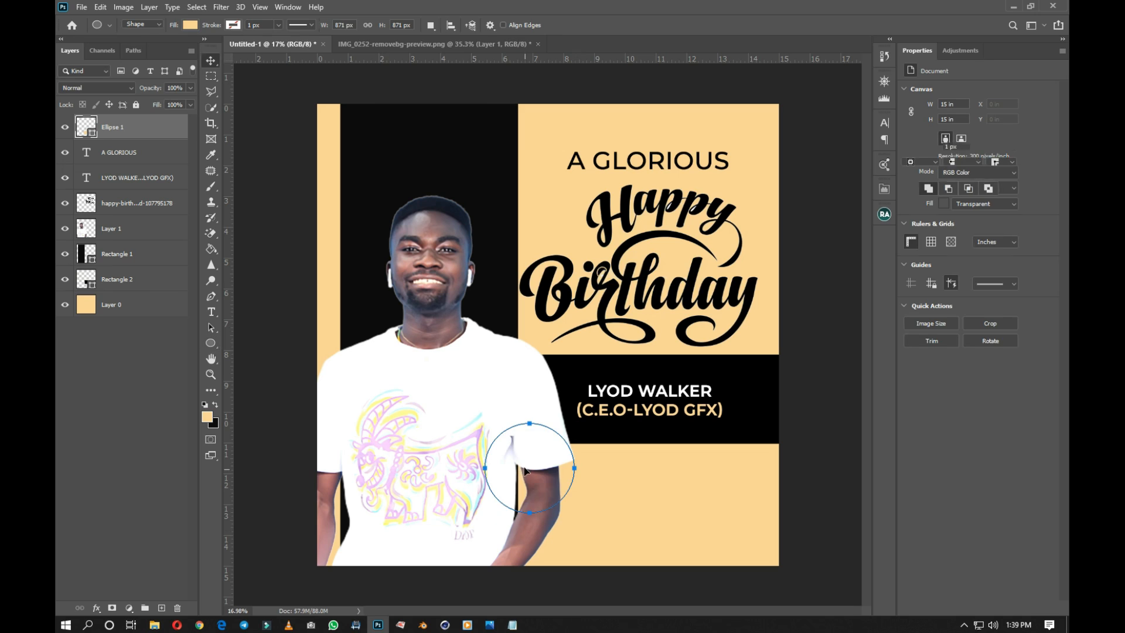
Move the circle onto the black panel above the portrait's head and scale it down to about 624 px.
{"action": "key", "text": "v"}
{"action": "left_click_drag", "start_coordinate": [527, 459], "coordinate": [419, 140]}
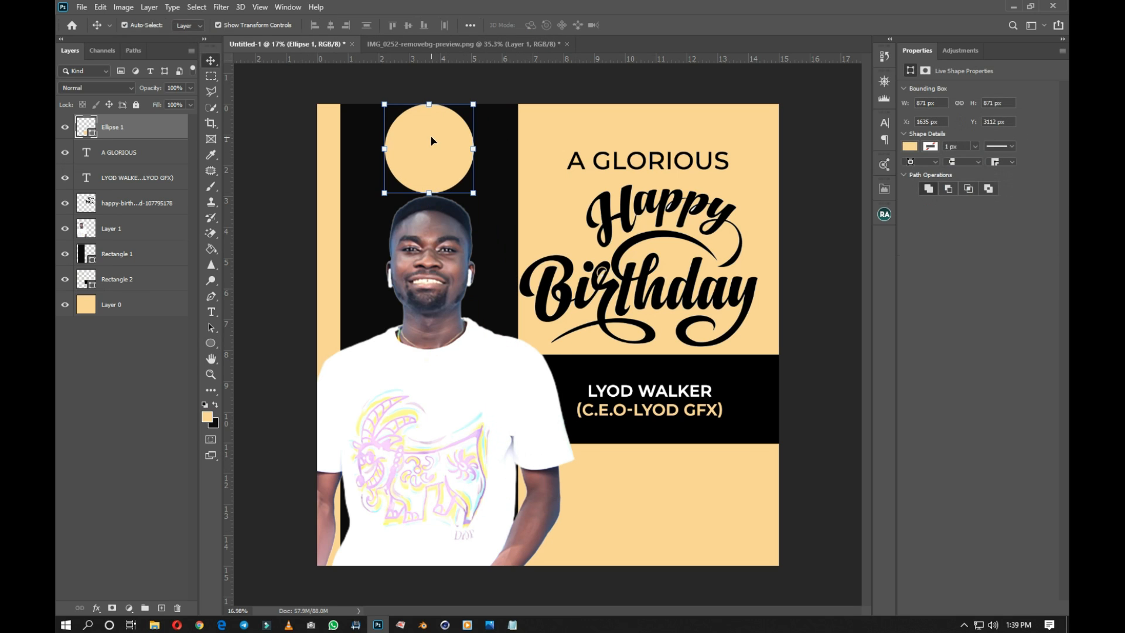
{"action": "left_click_drag", "start_coordinate": [469, 104], "coordinate": [428, 144]}
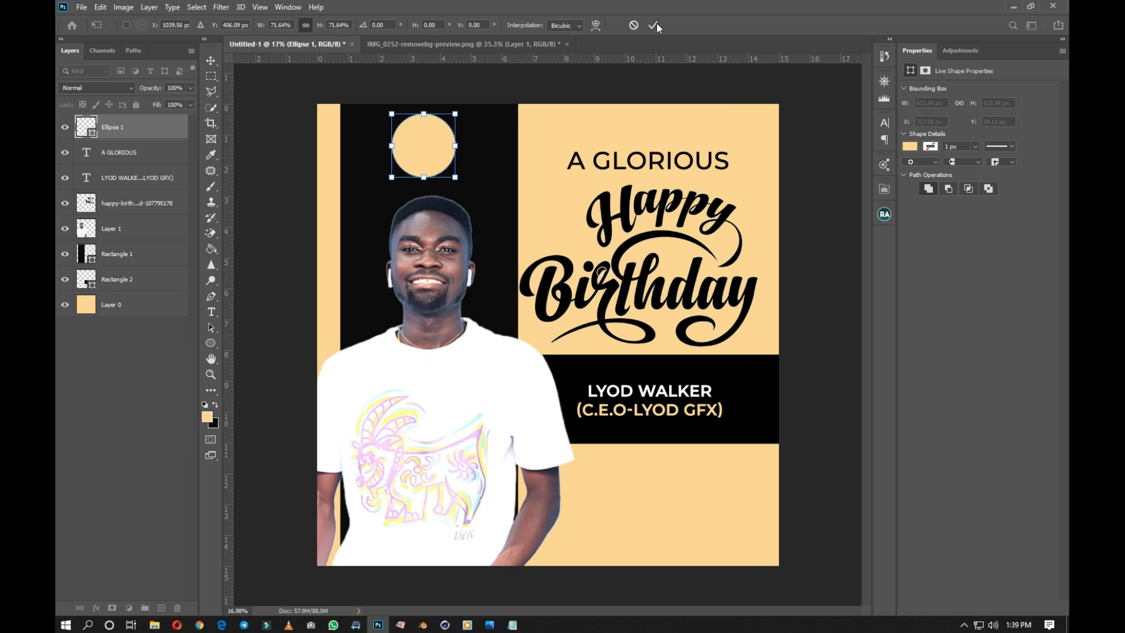
{"action": "left_click", "coordinate": [653, 25]}
Remove the circle's fill, give it a white 10 px stroke, and deselect it.
{"action": "left_click", "coordinate": [912, 148]}
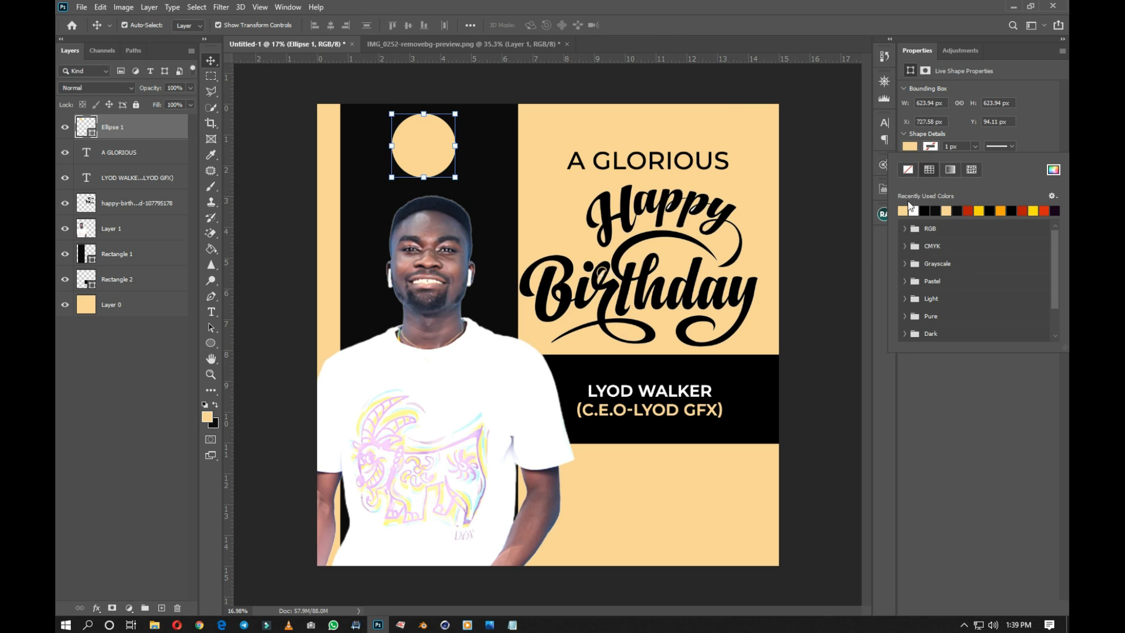
{"action": "left_click", "coordinate": [908, 169]}
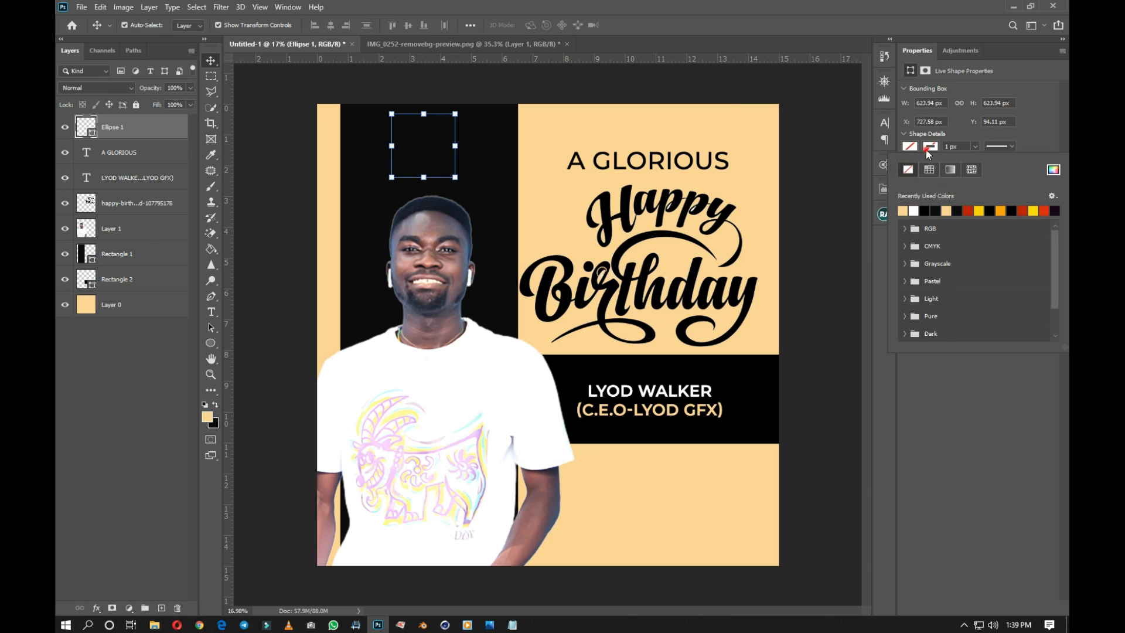
{"action": "left_click", "coordinate": [913, 210]}
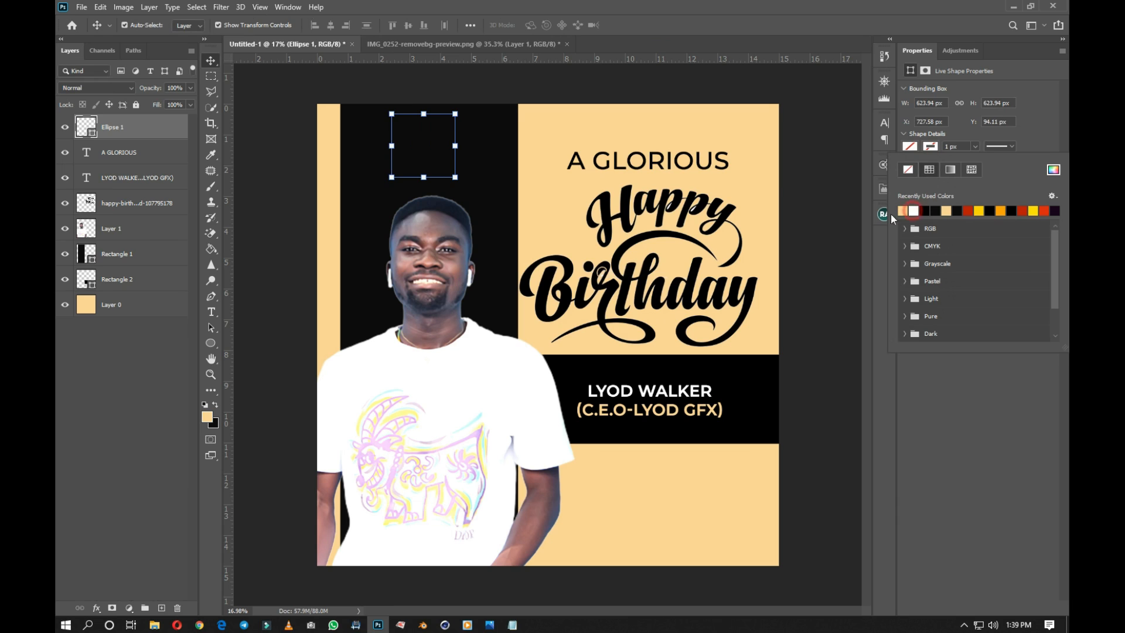
{"action": "left_click", "coordinate": [950, 146]}
{"action": "type", "text": "0"}
{"action": "key", "text": "Return"}
{"action": "left_click", "coordinate": [477, 88]}
Change the circle's stroke colour to the flyer's cream and deselect the layer.
{"action": "scroll", "coordinate": [446, 230], "scroll_direction": "up", "scroll_amount": 1}
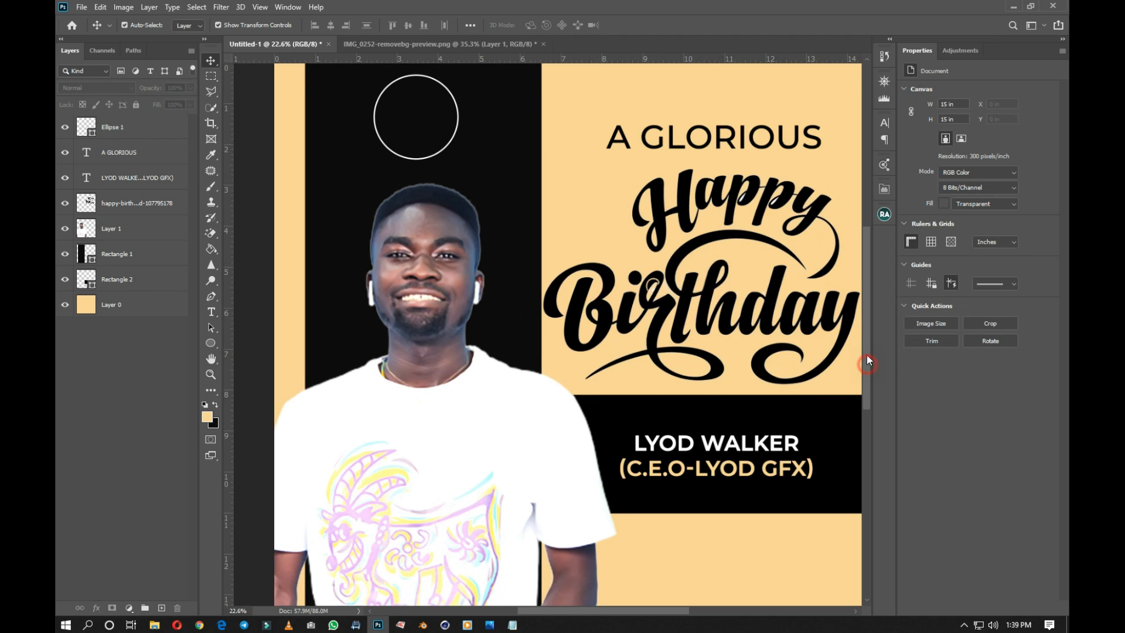
{"action": "scroll", "coordinate": [866, 340], "scroll_direction": "up", "scroll_amount": 2}
{"action": "scroll", "coordinate": [421, 193], "scroll_direction": "up", "scroll_amount": 1}
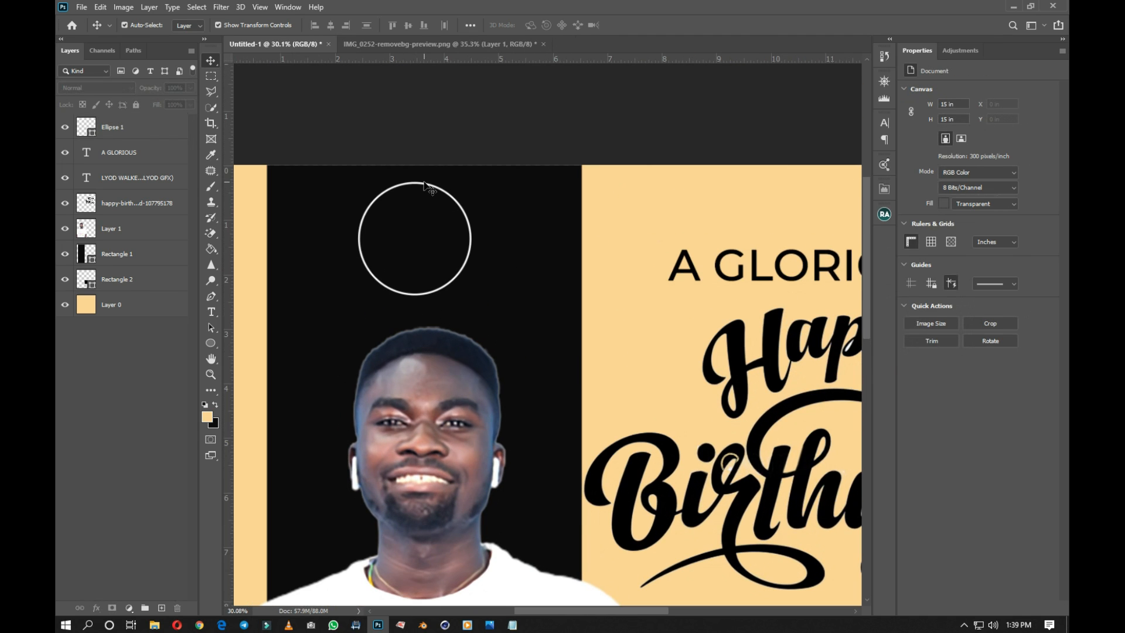
{"action": "left_click", "coordinate": [426, 186]}
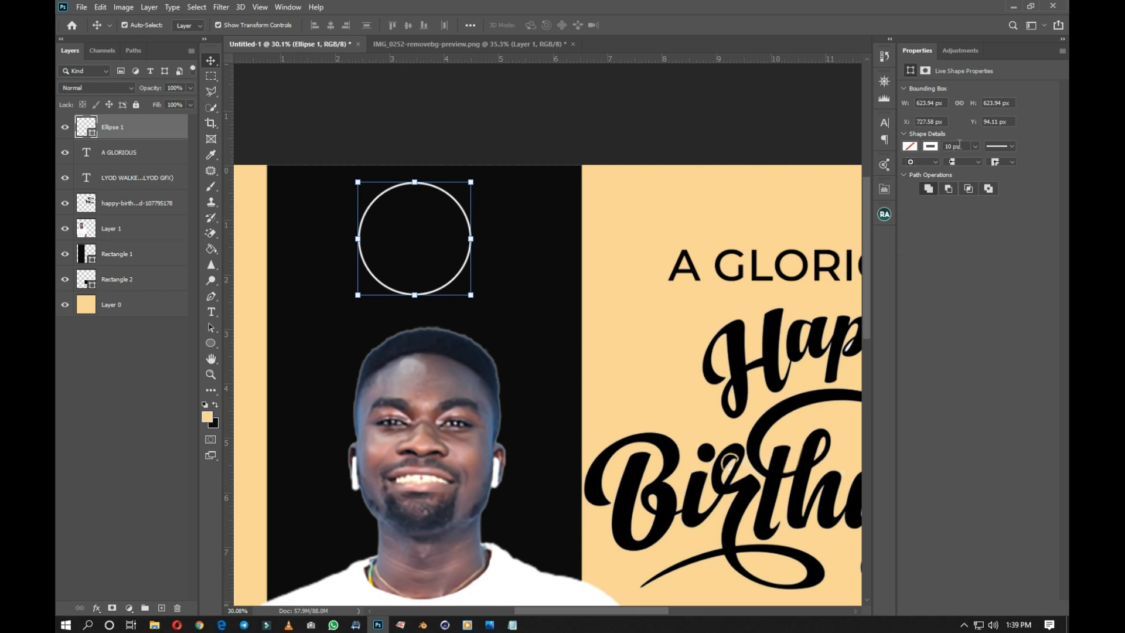
{"action": "left_click", "coordinate": [931, 147]}
{"action": "left_click", "coordinate": [914, 210]}
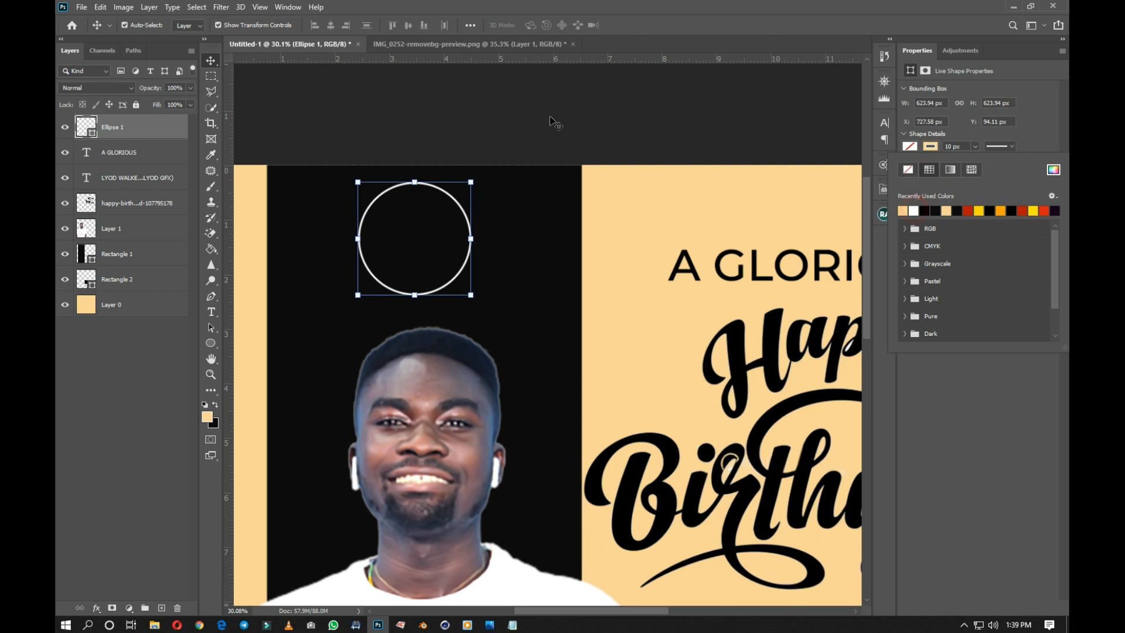
{"action": "left_click", "coordinate": [553, 120]}
Add the two-line text "+1 TODAY", copied from the Notepad document, and centre it inside the circle.
{"action": "scroll", "coordinate": [392, 234], "scroll_direction": "up", "scroll_amount": 2}
{"action": "scroll", "coordinate": [394, 235], "scroll_direction": "up", "scroll_amount": 2}
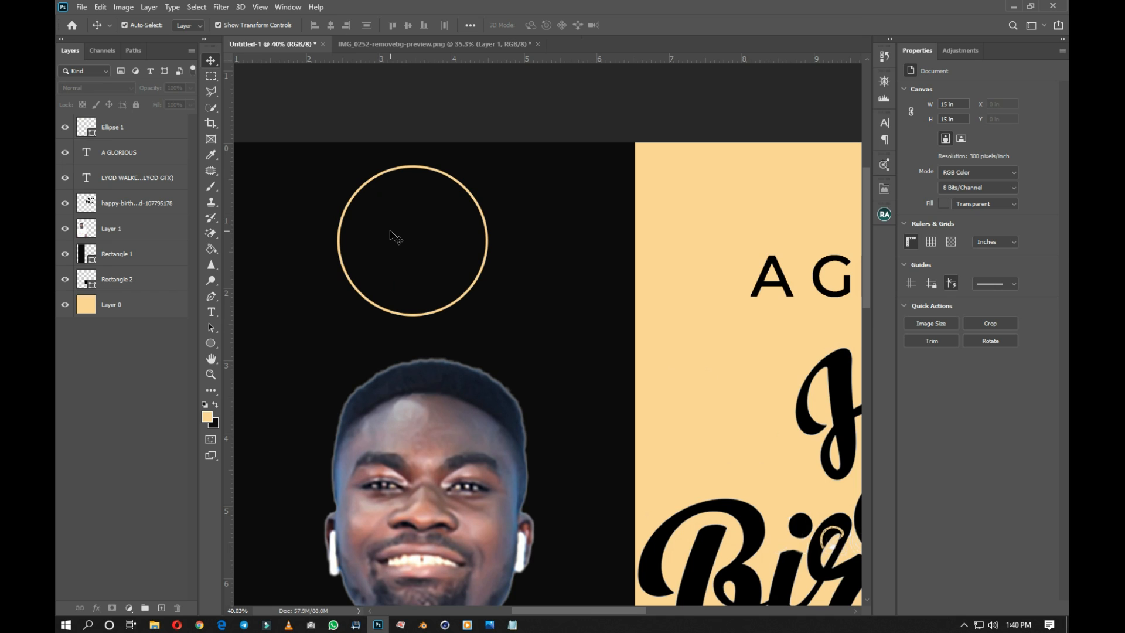
{"action": "key", "text": "t"}
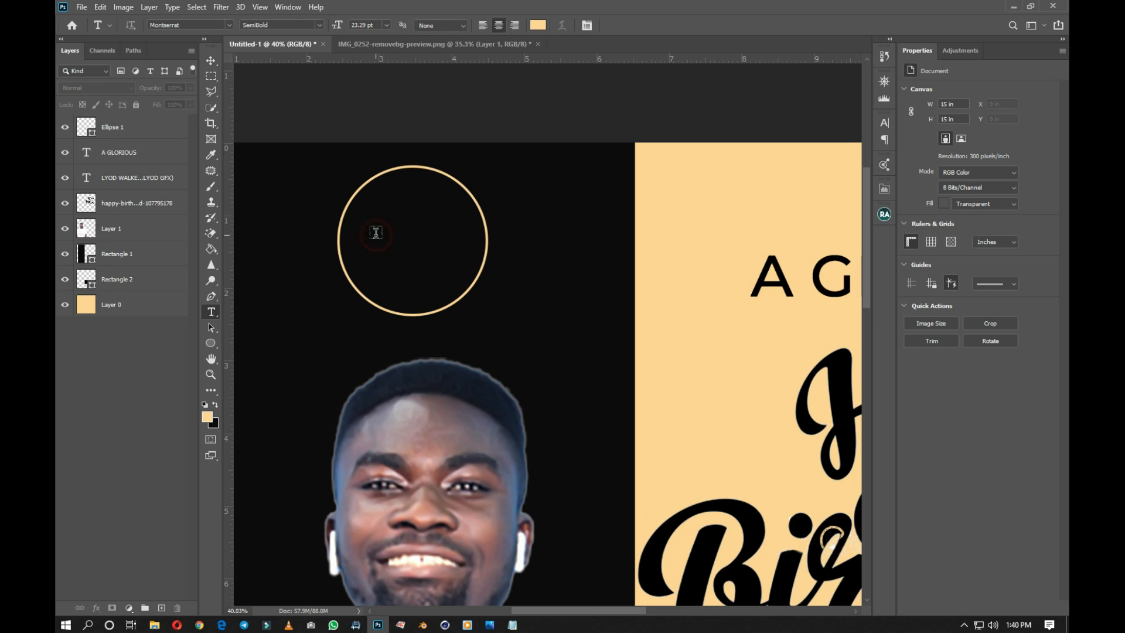
{"action": "left_click", "coordinate": [376, 233]}
{"action": "left_click", "coordinate": [512, 625]}
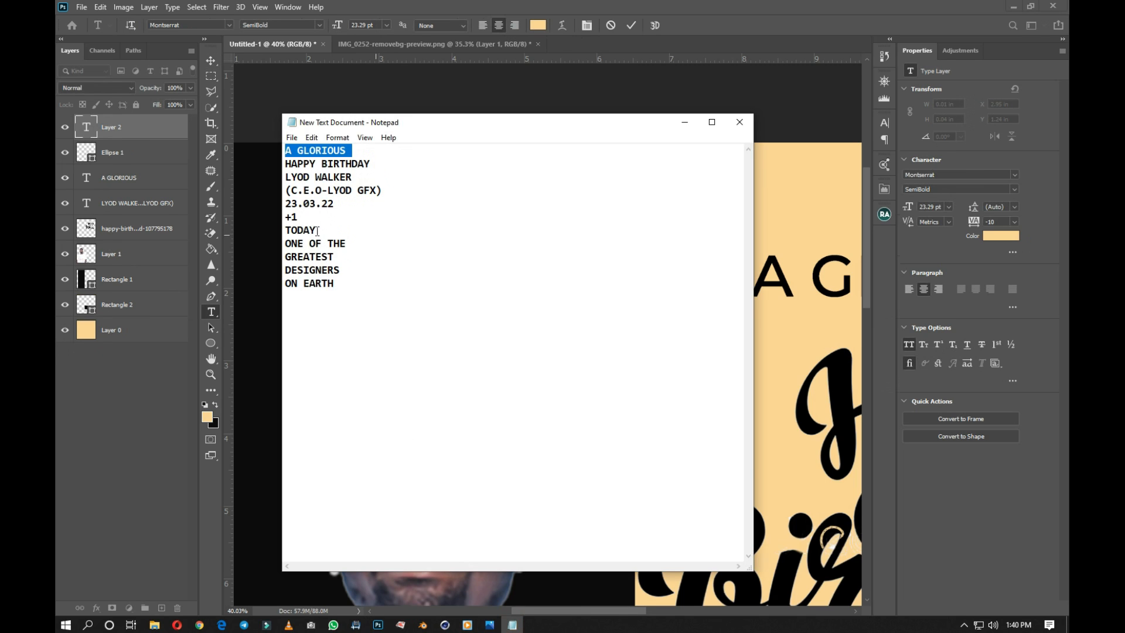
{"action": "left_click_drag", "start_coordinate": [317, 231], "coordinate": [272, 216]}
{"action": "key", "text": "ctrl+c"}
{"action": "left_click", "coordinate": [693, 29]}
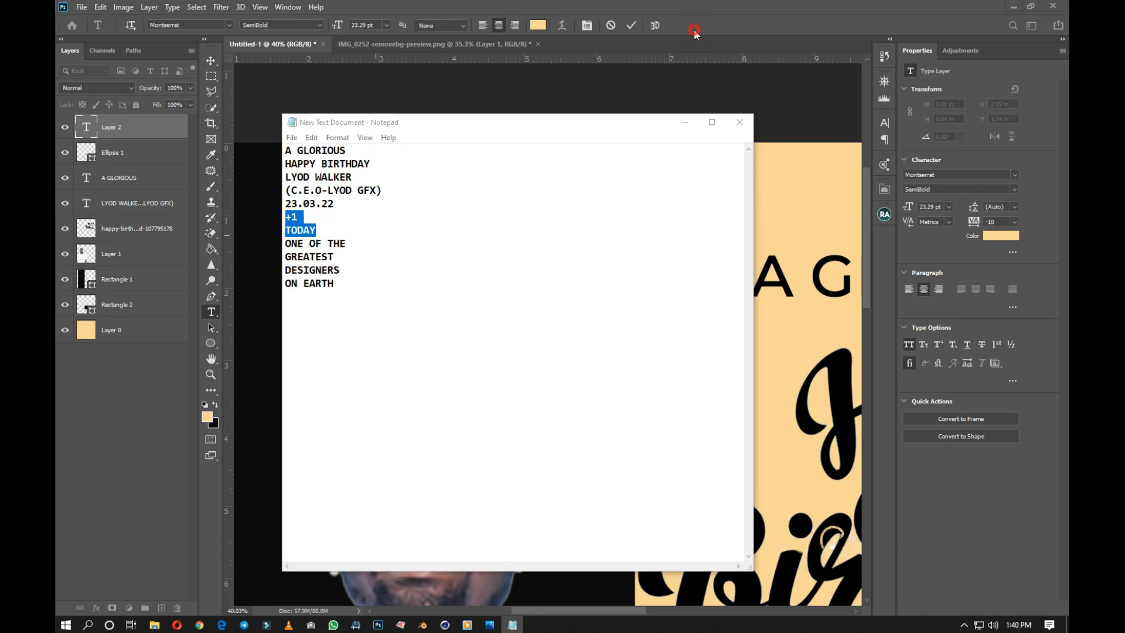
{"action": "key", "text": "ctrl+v"}
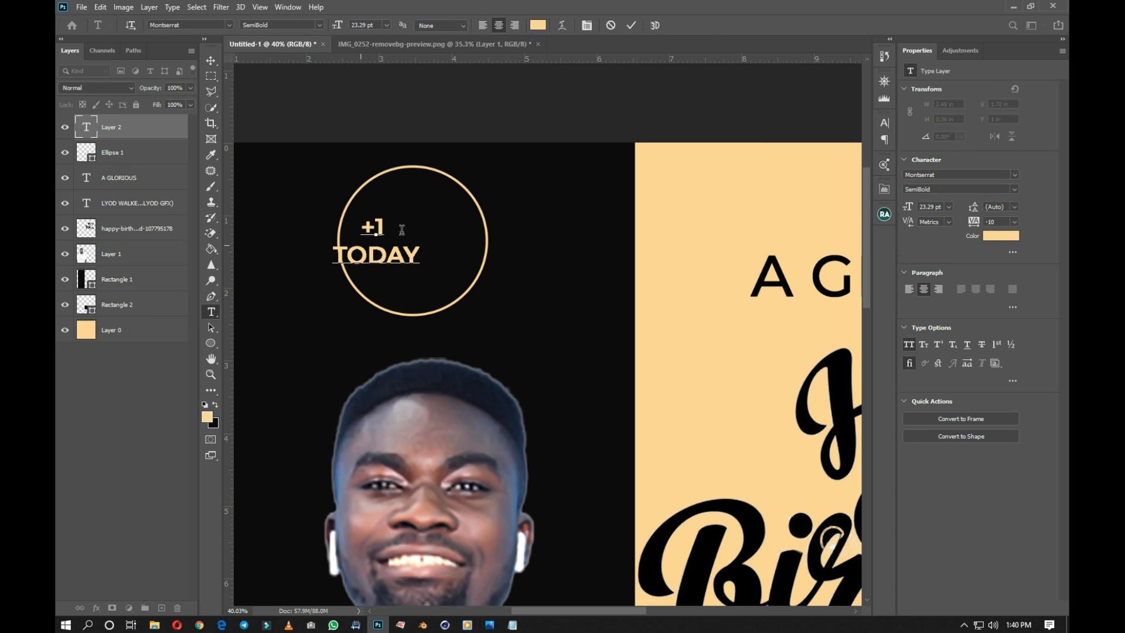
{"action": "left_click", "coordinate": [632, 25]}
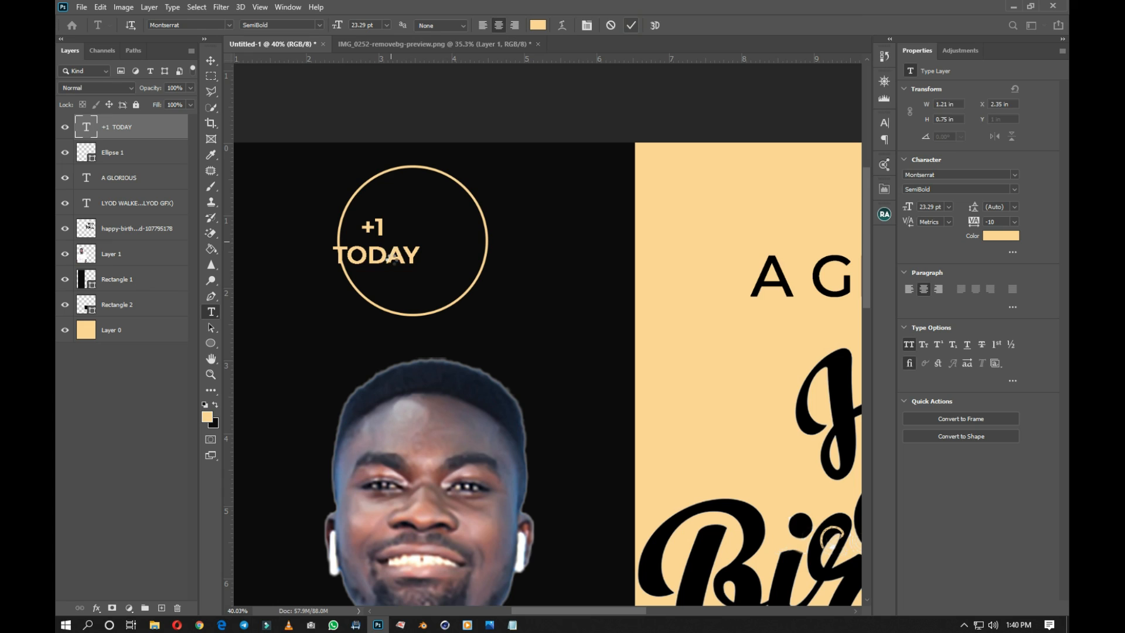
{"action": "key", "text": "v"}
{"action": "left_click_drag", "start_coordinate": [398, 231], "coordinate": [433, 231]}
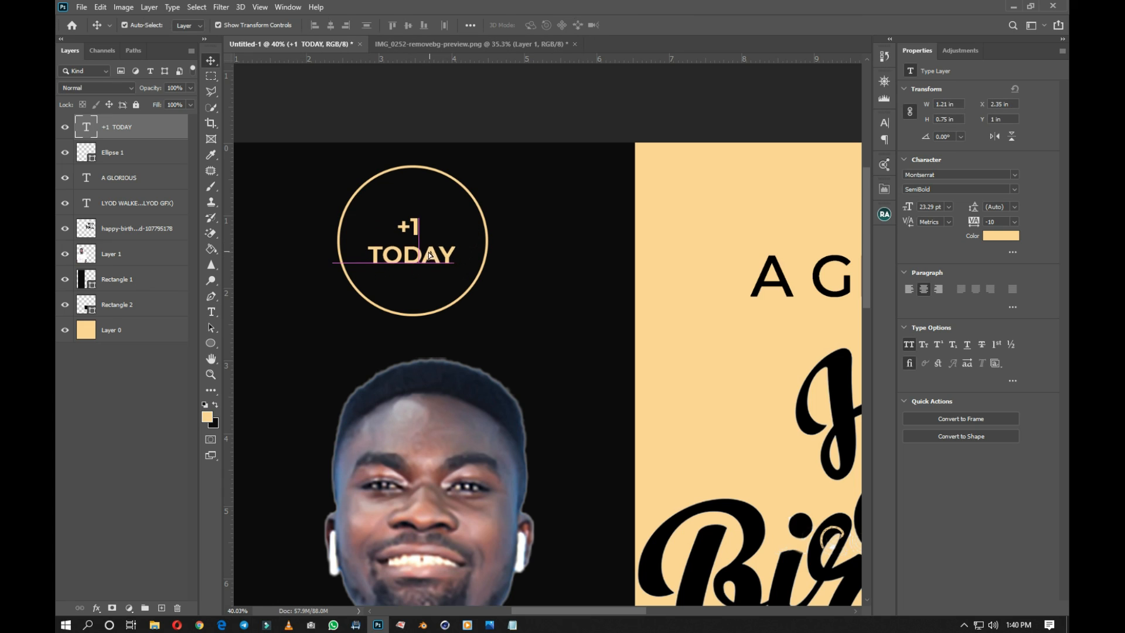
Enlarge the "+1 TODAY" text to 35.29 pt with 36.48 pt leading.
{"action": "double_click", "coordinate": [425, 233]}
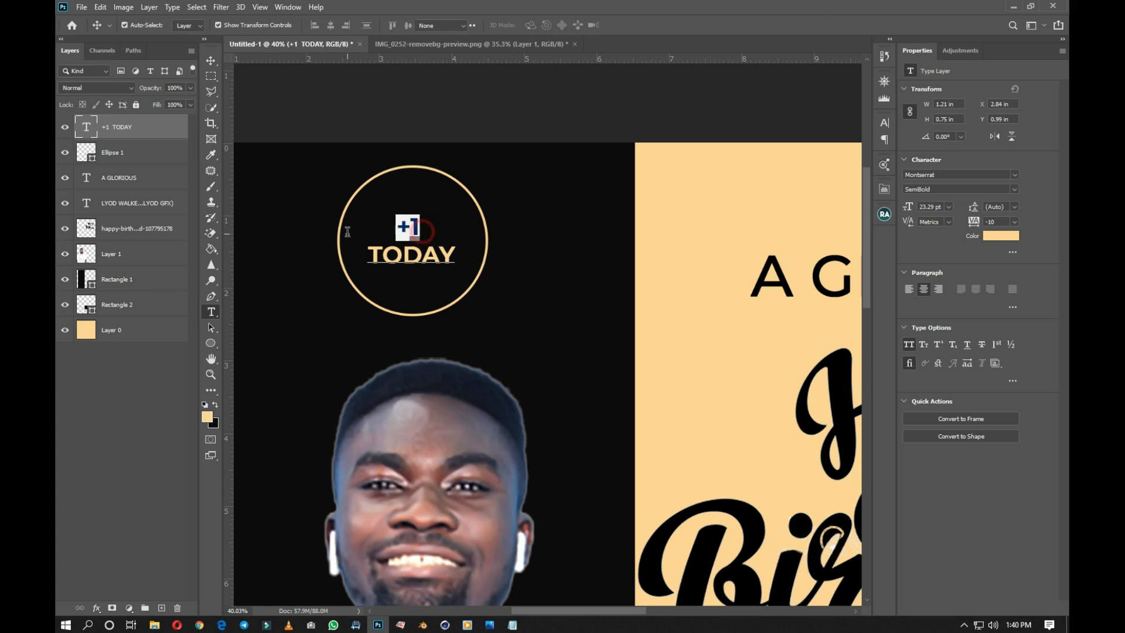
{"action": "key", "text": "ctrl+a"}
{"action": "left_click_drag", "start_coordinate": [905, 207], "coordinate": [973, 211]}
{"action": "left_click", "coordinate": [977, 216]}
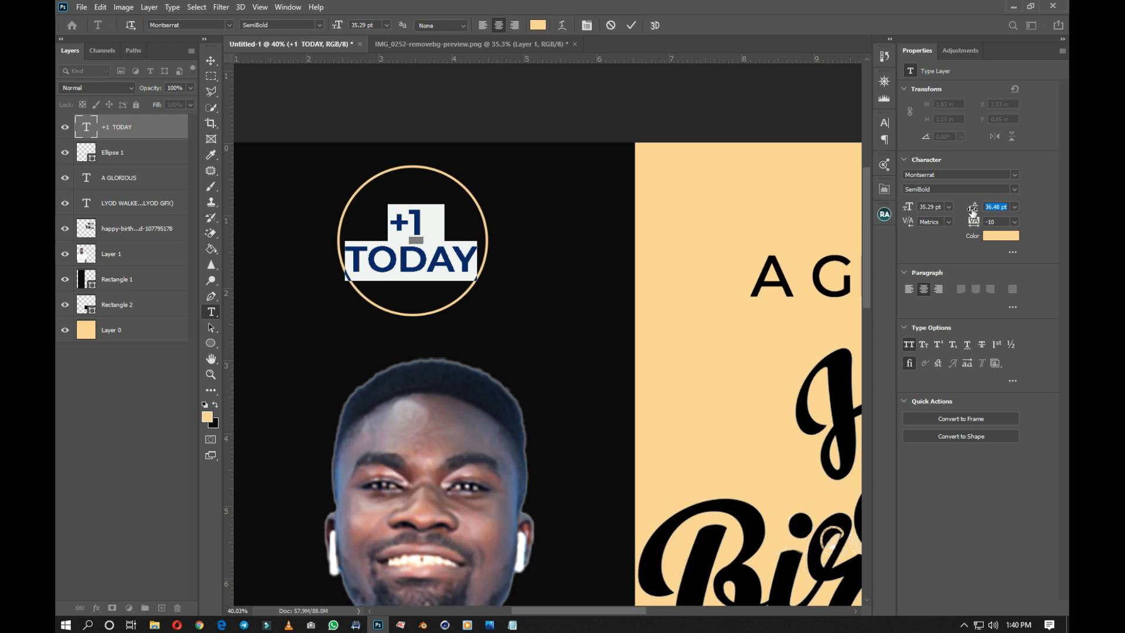
{"action": "scroll", "coordinate": [449, 205], "scroll_direction": "down", "scroll_amount": 2}
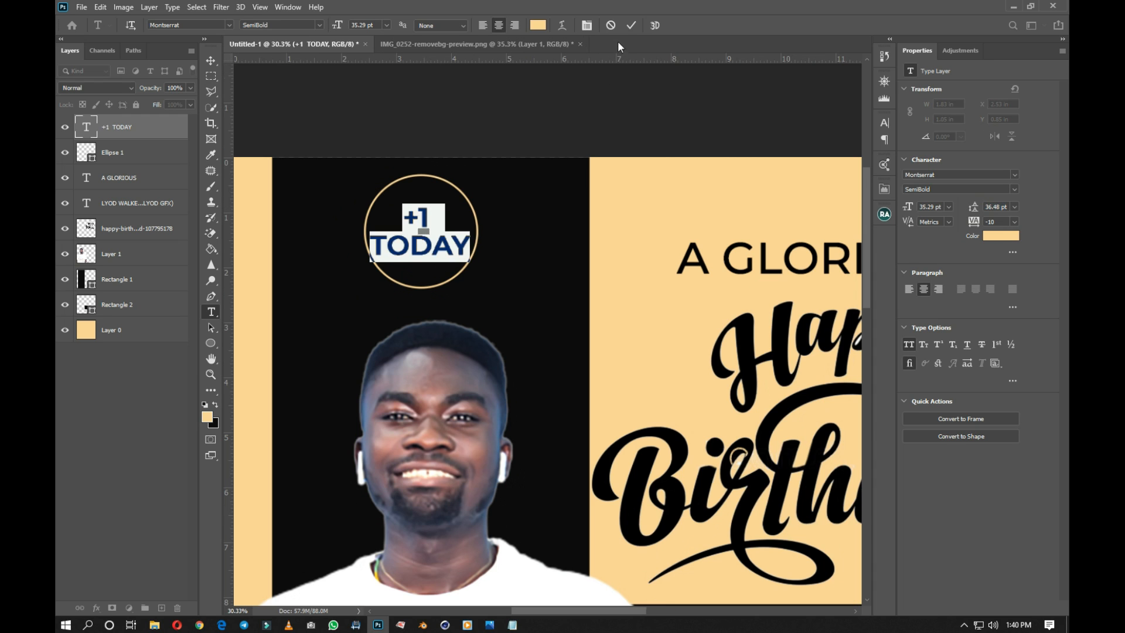
{"action": "left_click", "coordinate": [631, 25]}
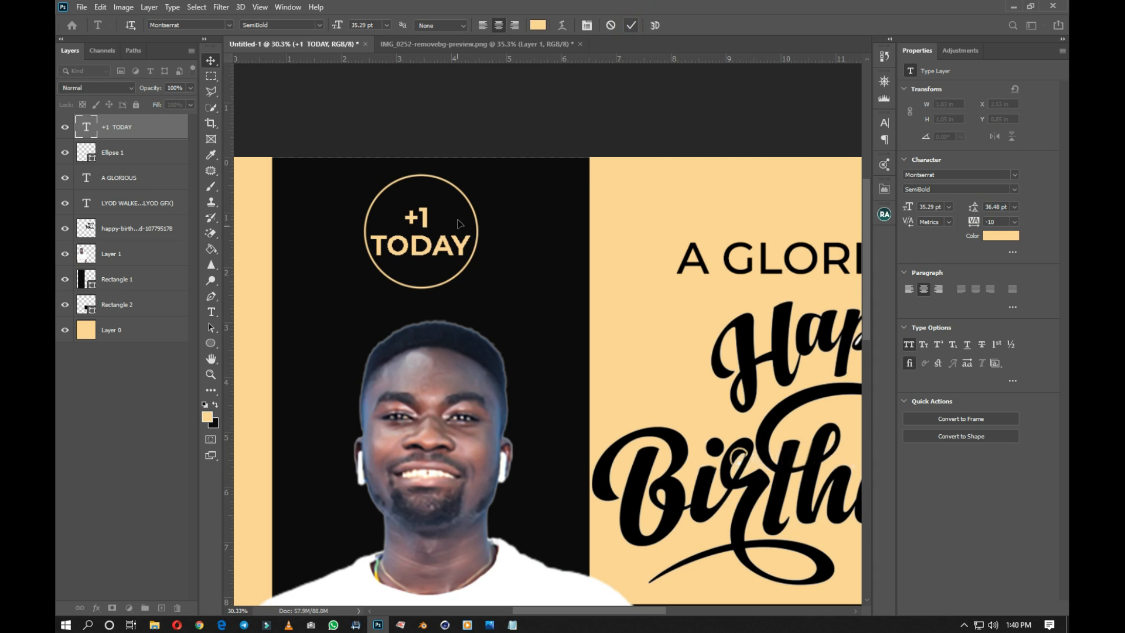
Scale the "+1 TODAY" text down to about 85% so that it fits within the circle.
{"action": "key", "text": "ctrl+t"}
{"action": "left_click_drag", "start_coordinate": [468, 208], "coordinate": [460, 211]}
{"action": "left_click", "coordinate": [655, 25]}
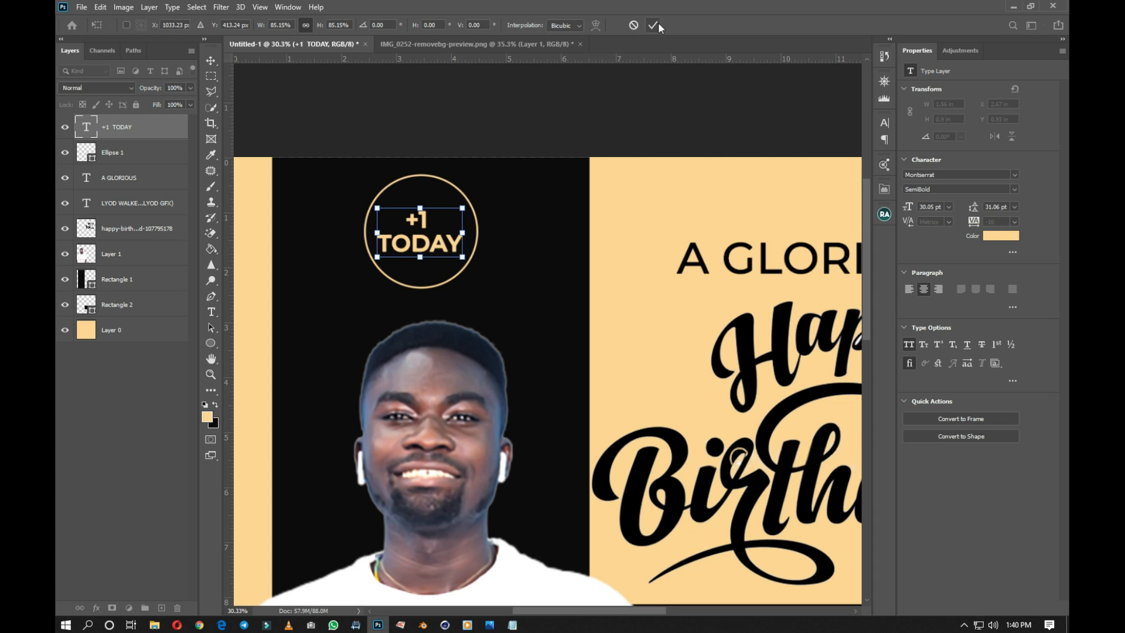
Move the name and title text slightly up inside the black band under the Happy Birthday lettering.
{"action": "scroll", "coordinate": [471, 294], "scroll_direction": "down", "scroll_amount": 6}
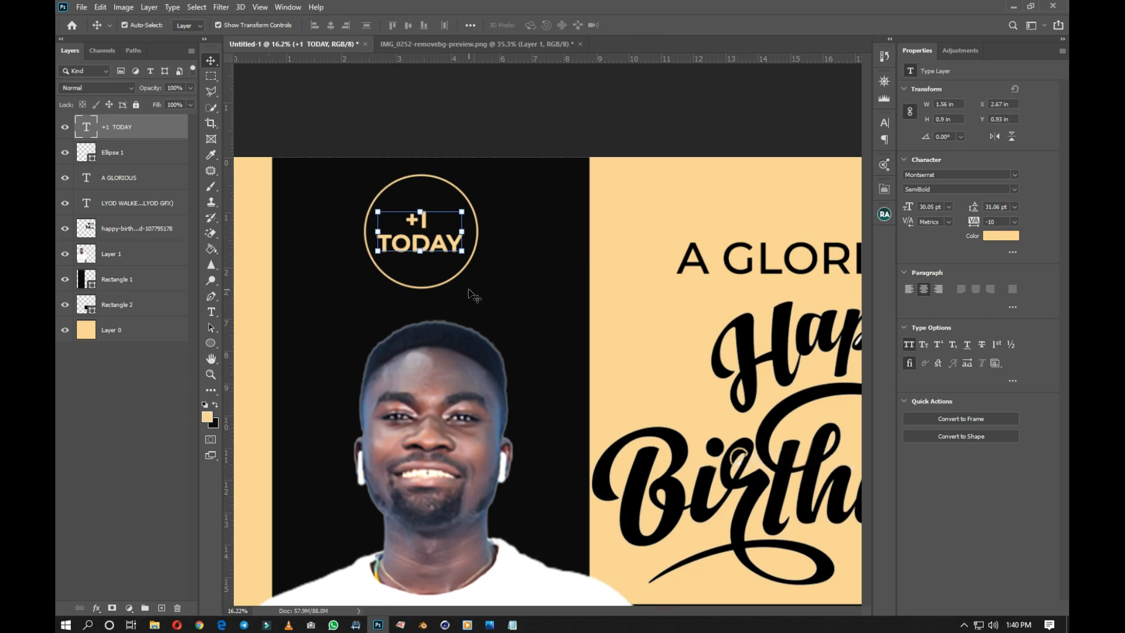
{"action": "left_click", "coordinate": [748, 319]}
{"action": "scroll", "coordinate": [647, 408], "scroll_direction": "up", "scroll_amount": 1}
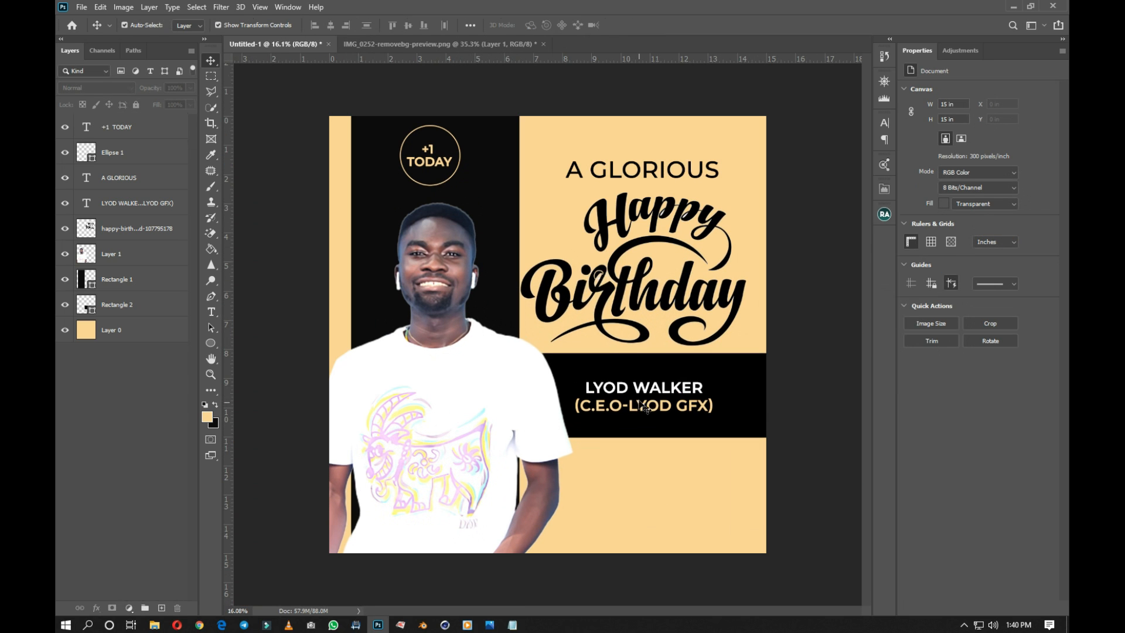
{"action": "left_click_drag", "start_coordinate": [679, 408], "coordinate": [683, 397]}
Add the text "23.03.22", copied from the Notepad document, below the title line in the black band.
{"action": "left_click", "coordinate": [508, 626]}
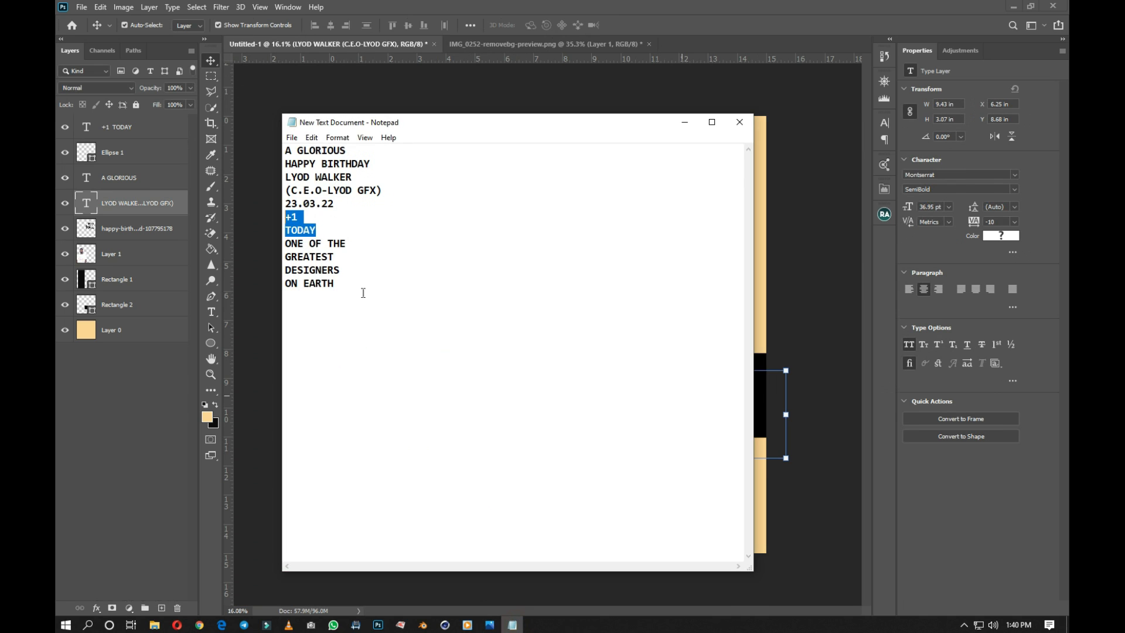
{"action": "left_click_drag", "start_coordinate": [345, 206], "coordinate": [257, 205]}
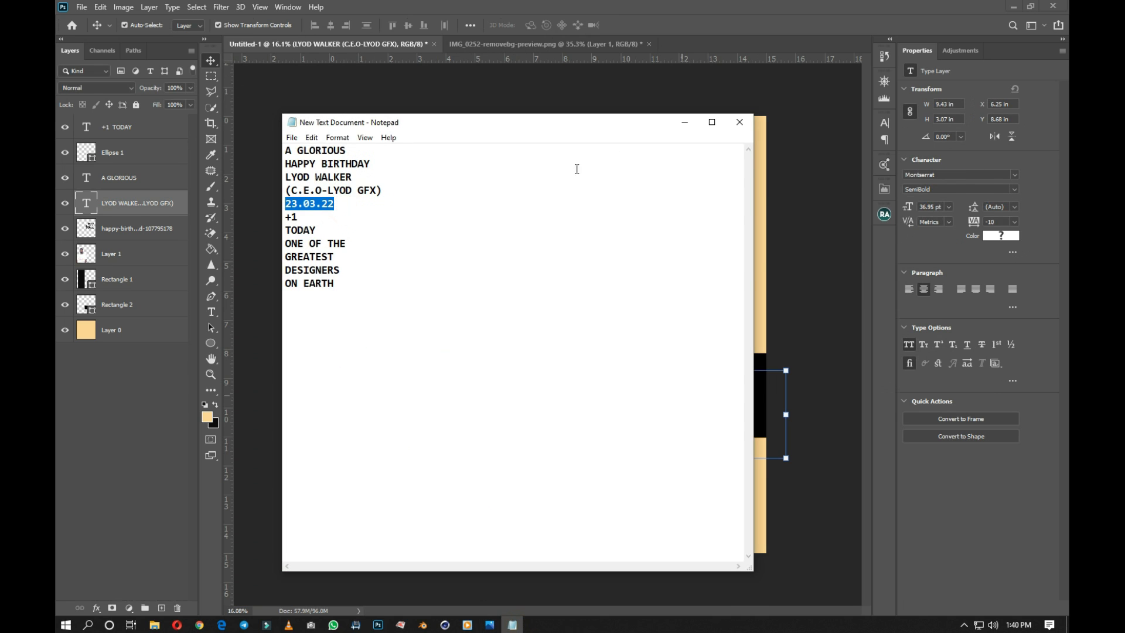
{"action": "left_click", "coordinate": [755, 30]}
{"action": "key", "text": "t"}
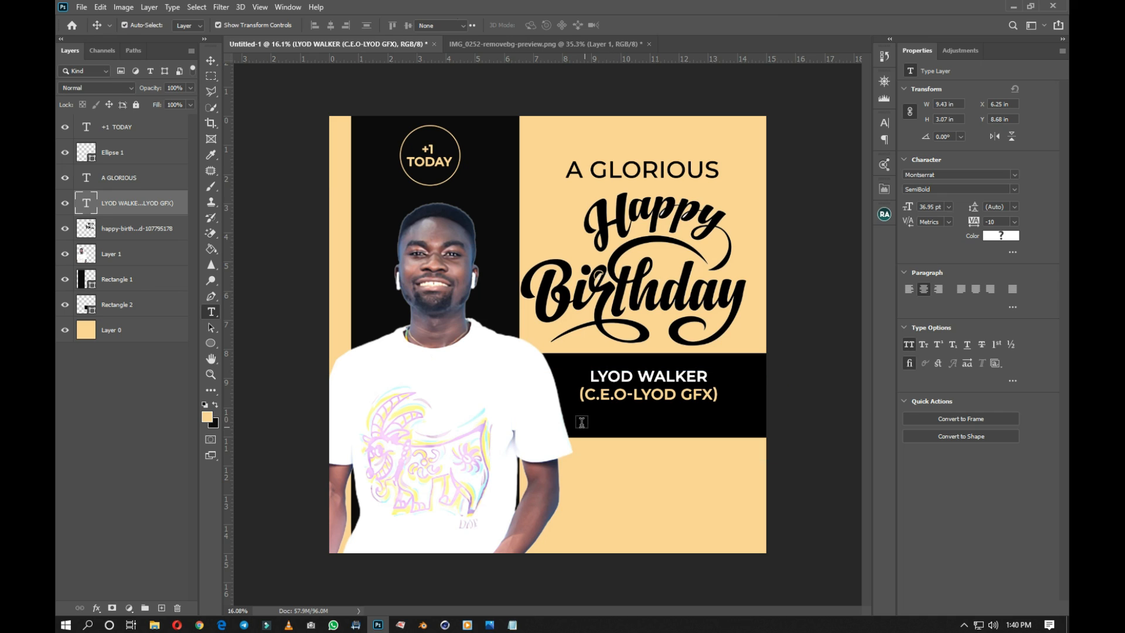
{"action": "left_click", "coordinate": [586, 419]}
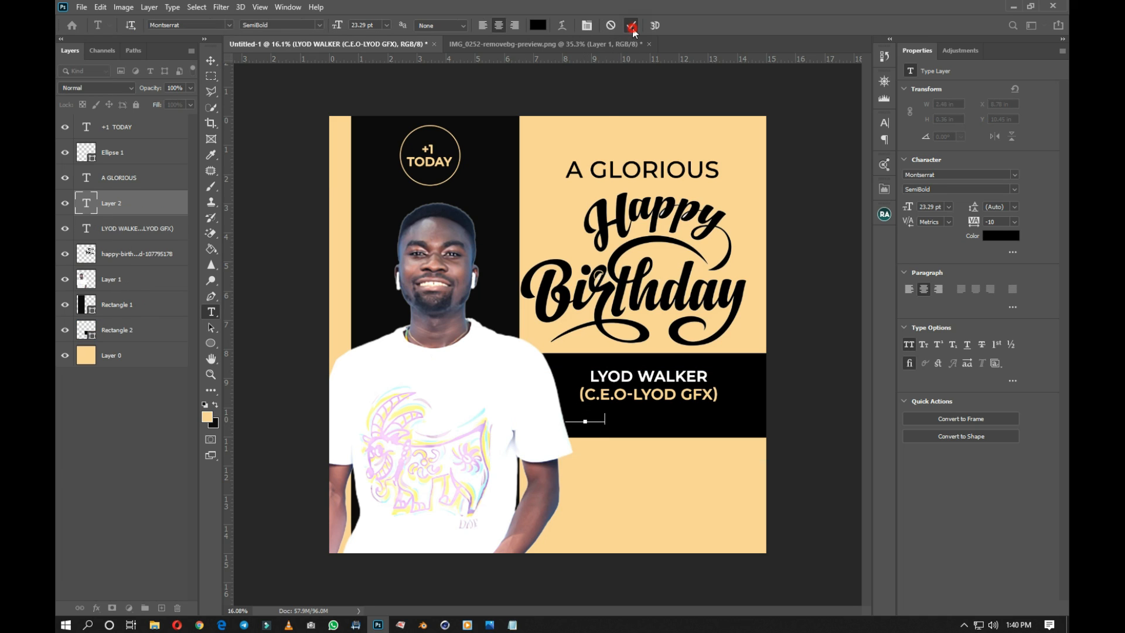
{"action": "key", "text": "v"}
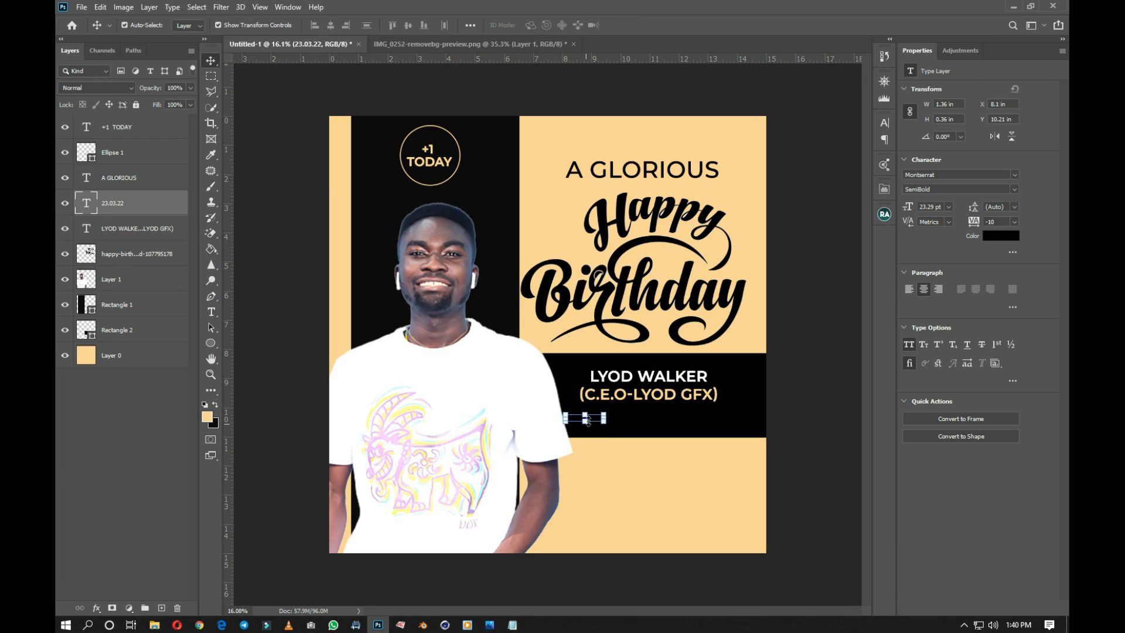
Enlarge the "23.03.22" text to about 49.47 pt and centre it beneath the title line.
{"action": "left_click_drag", "start_coordinate": [605, 414], "coordinate": [649, 402]}
{"action": "key", "text": "Return"}
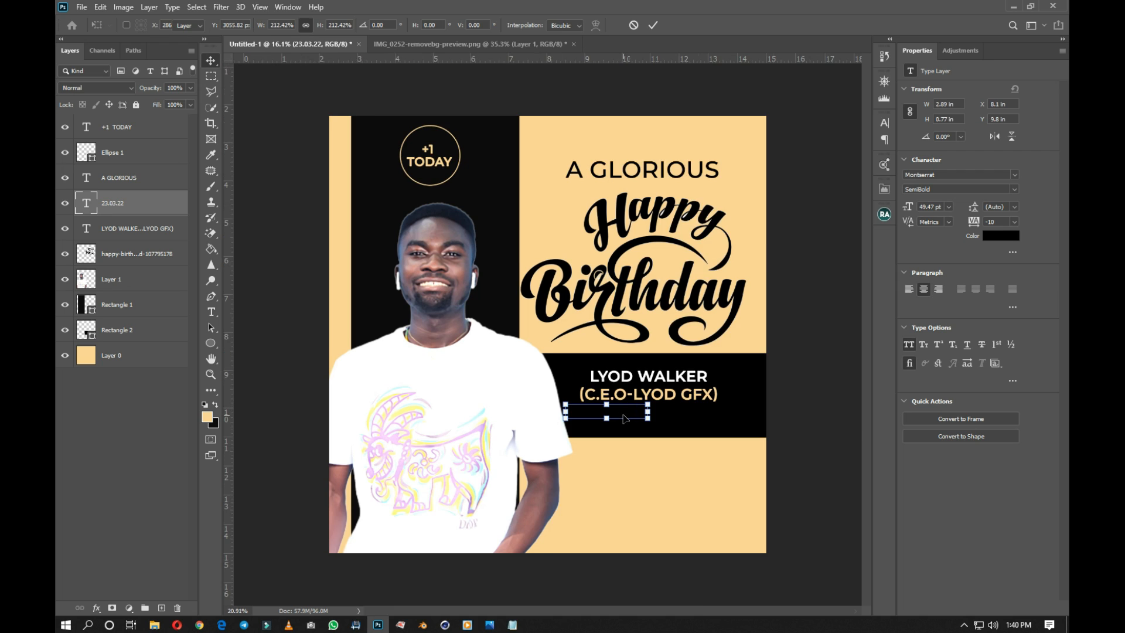
{"action": "scroll", "coordinate": [627, 415], "scroll_direction": "up", "scroll_amount": 1}
{"action": "left_click", "coordinate": [661, 411]}
{"action": "left_click_drag", "start_coordinate": [621, 415], "coordinate": [675, 418]}
{"action": "left_click", "coordinate": [653, 26]}
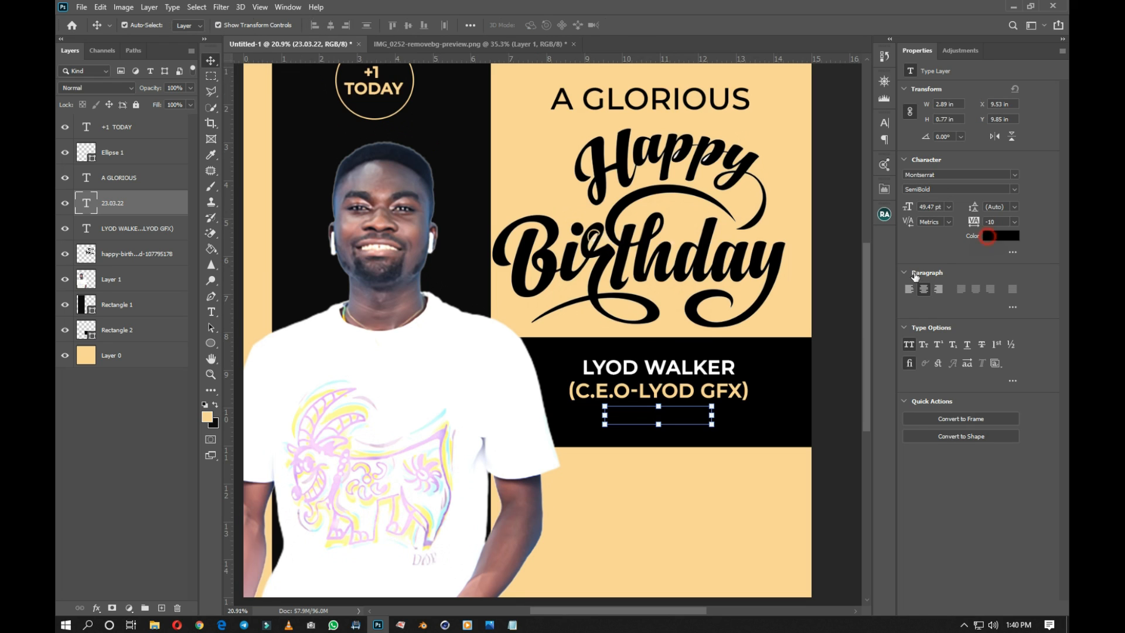
Change the "23.03.22" text colour to white and deselect the layer.
{"action": "left_click", "coordinate": [988, 235]}
{"action": "left_click_drag", "start_coordinate": [637, 423], "coordinate": [604, 408]}
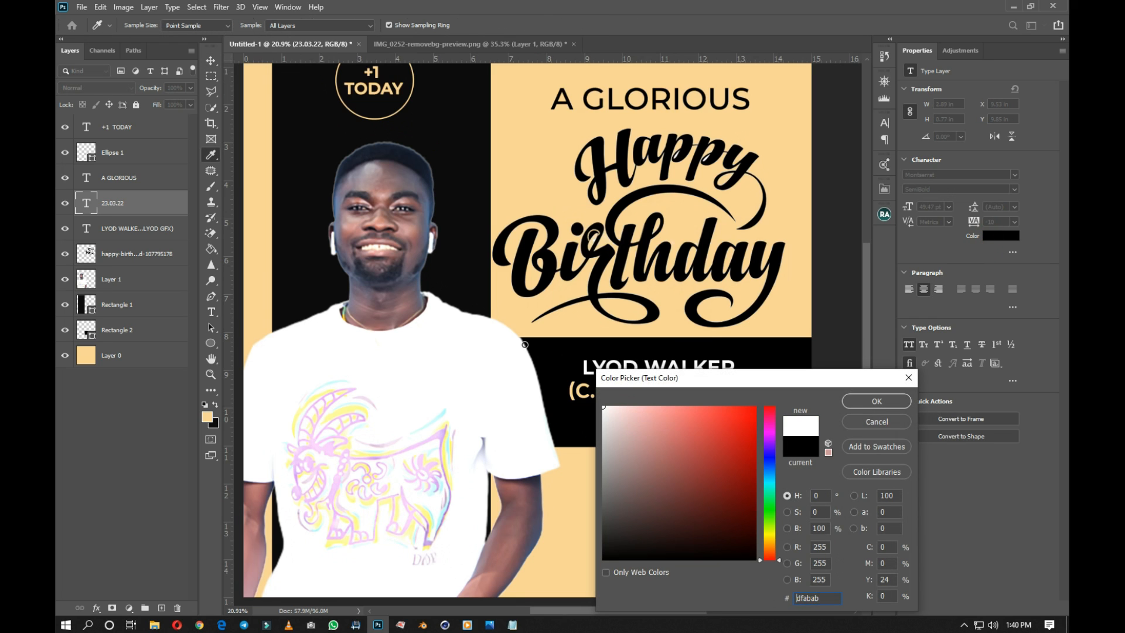
{"action": "left_click", "coordinate": [863, 400]}
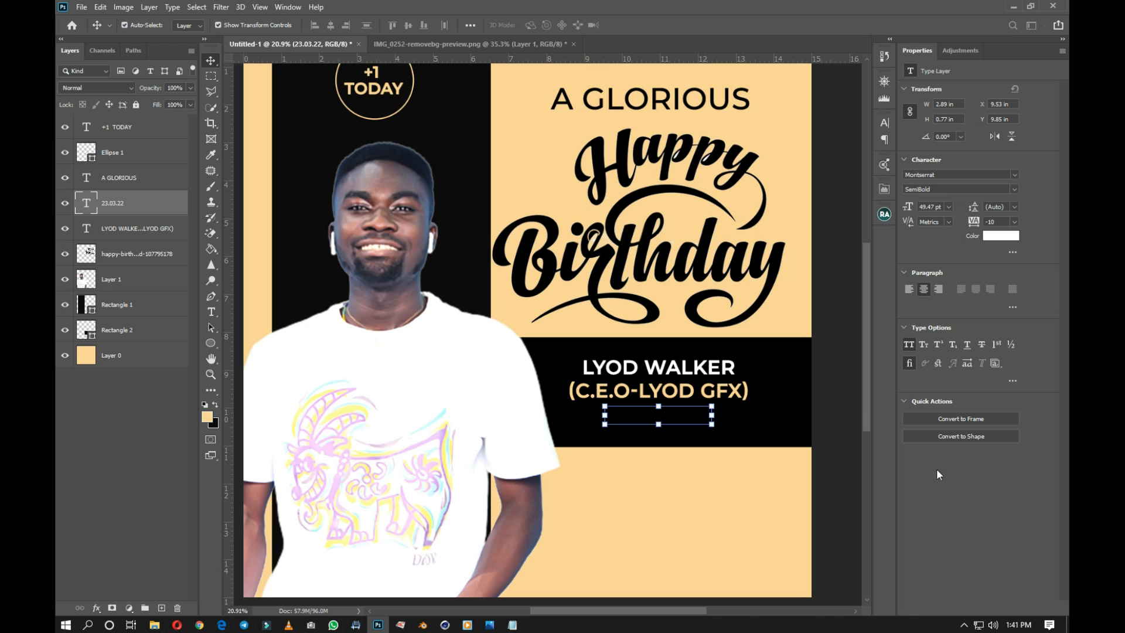
{"action": "left_click", "coordinate": [835, 370]}
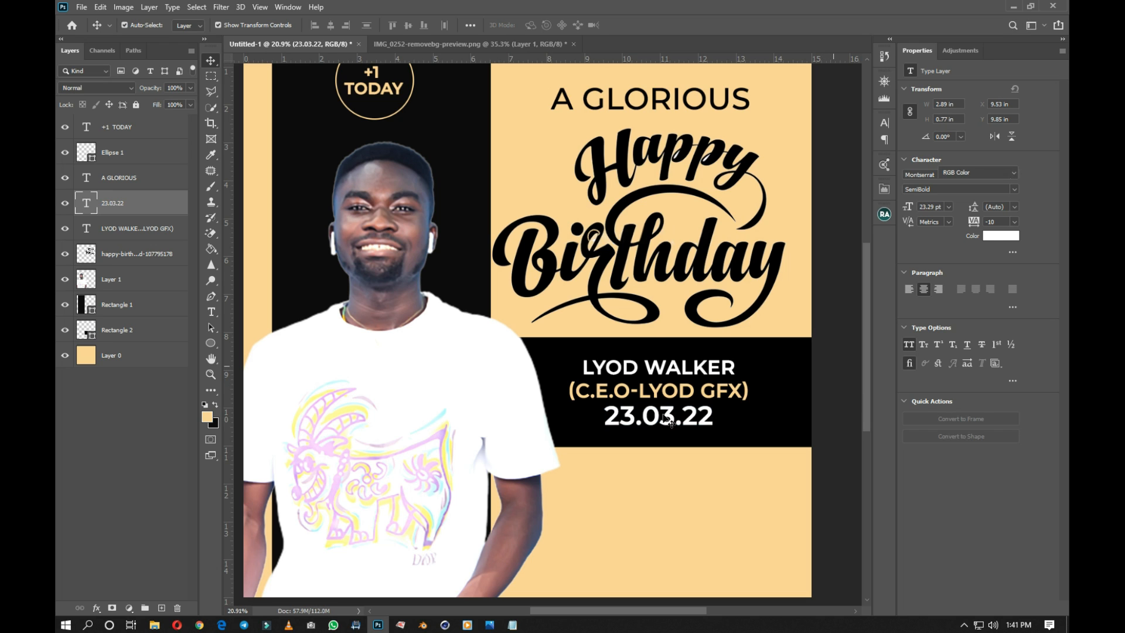
{"action": "scroll", "coordinate": [666, 422], "scroll_direction": "down", "scroll_amount": 3}
{"action": "scroll", "coordinate": [623, 446], "scroll_direction": "up", "scroll_amount": 2}
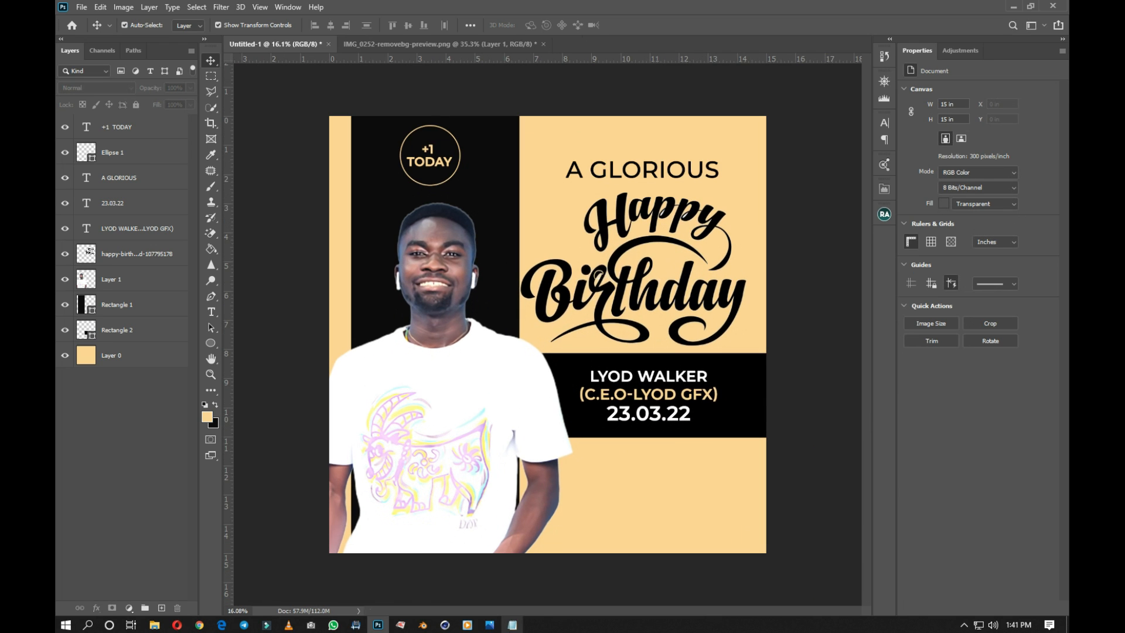
Add "ONE OF THE GREATEST DESIGNERS ON EARTH", copied from Notepad, in a text box about 5.08 by 2.9 in below the black band.
{"action": "left_click", "coordinate": [512, 624]}
{"action": "left_click_drag", "start_coordinate": [285, 243], "coordinate": [349, 304]}
{"action": "key", "text": "ctrl+c"}
{"action": "left_click", "coordinate": [816, 314]}
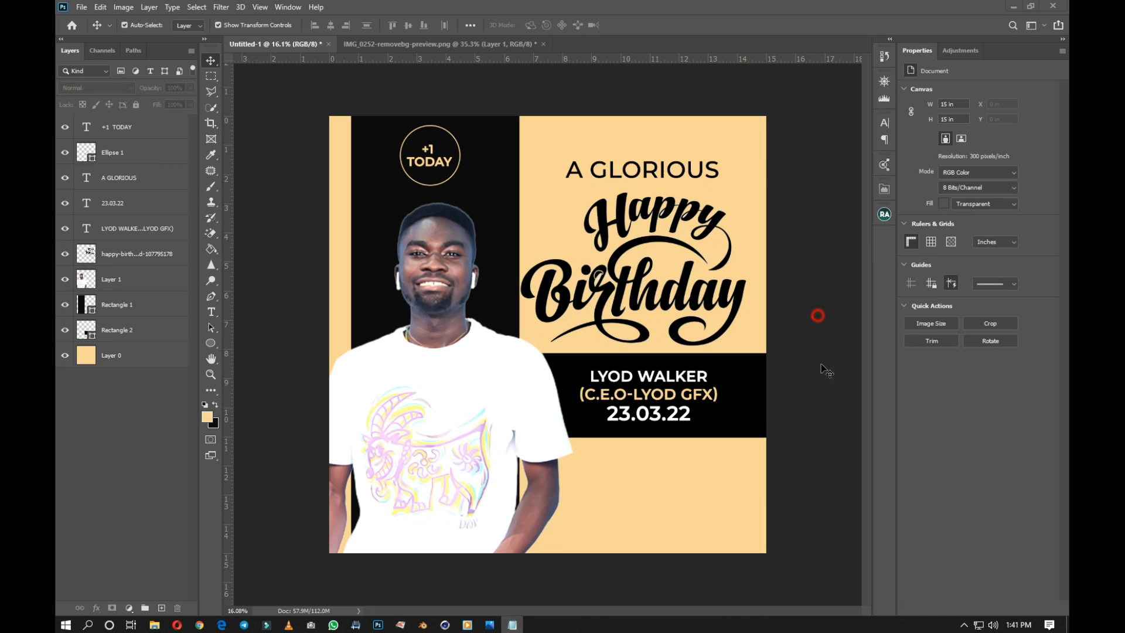
{"action": "key", "text": "t"}
{"action": "left_click_drag", "start_coordinate": [581, 450], "coordinate": [727, 532]}
{"action": "key", "text": "ctrl+v"}
Set the colour of the whole "ONE OF THE GREATEST DESIGNERS ON EARTH" text to black (000000).
{"action": "key", "text": "ctrl+a"}
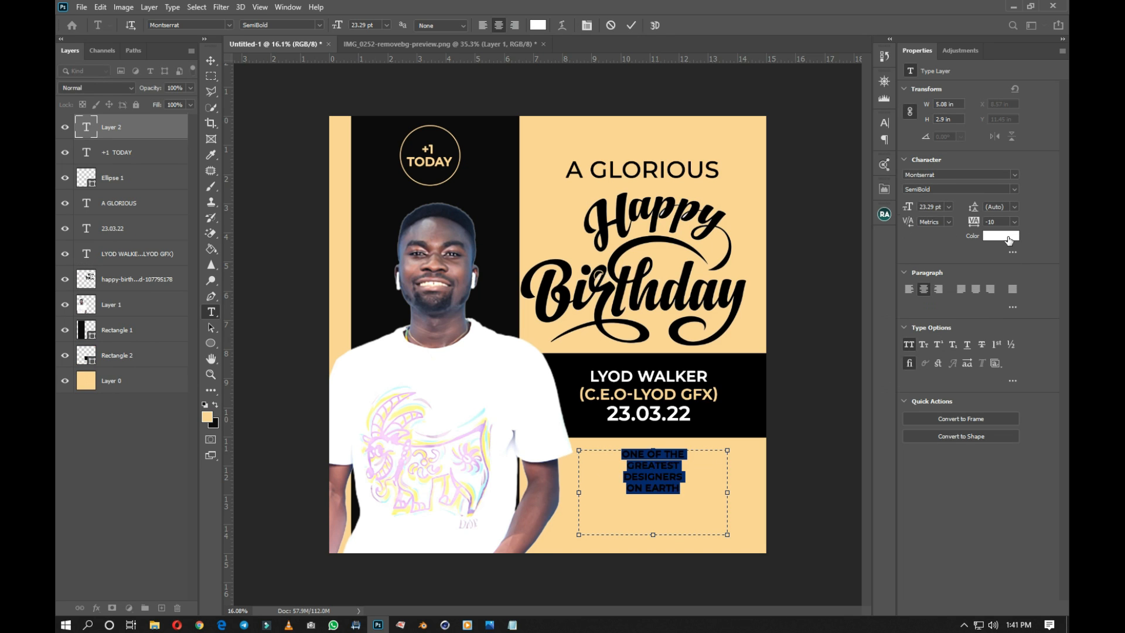
{"action": "left_click", "coordinate": [1008, 236]}
{"action": "left_click", "coordinate": [740, 545]}
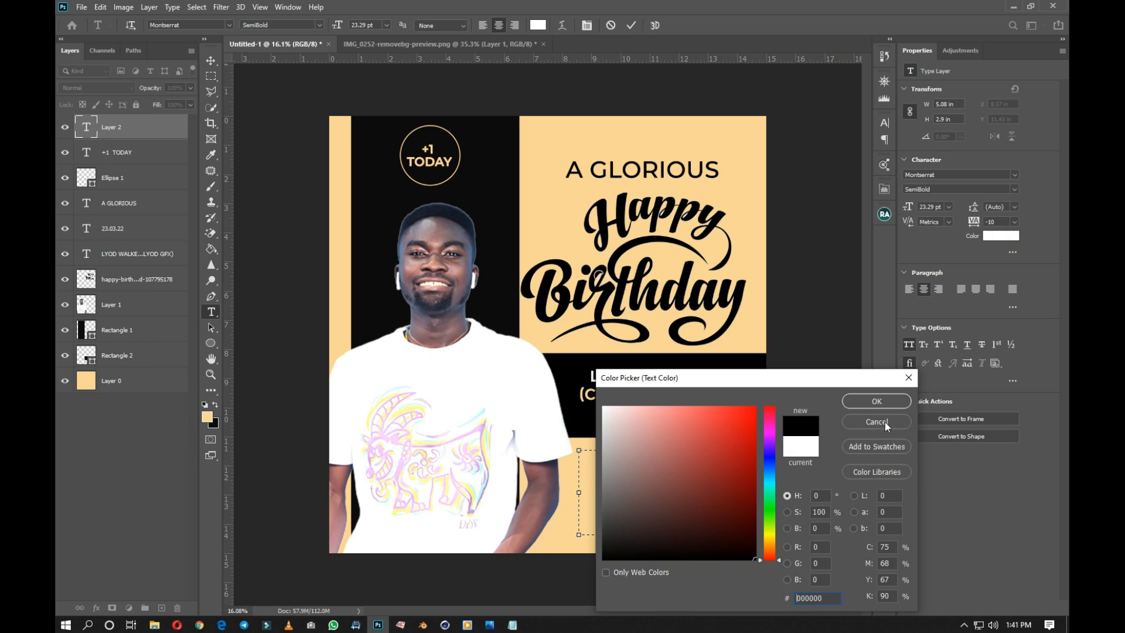
{"action": "left_click", "coordinate": [877, 401]}
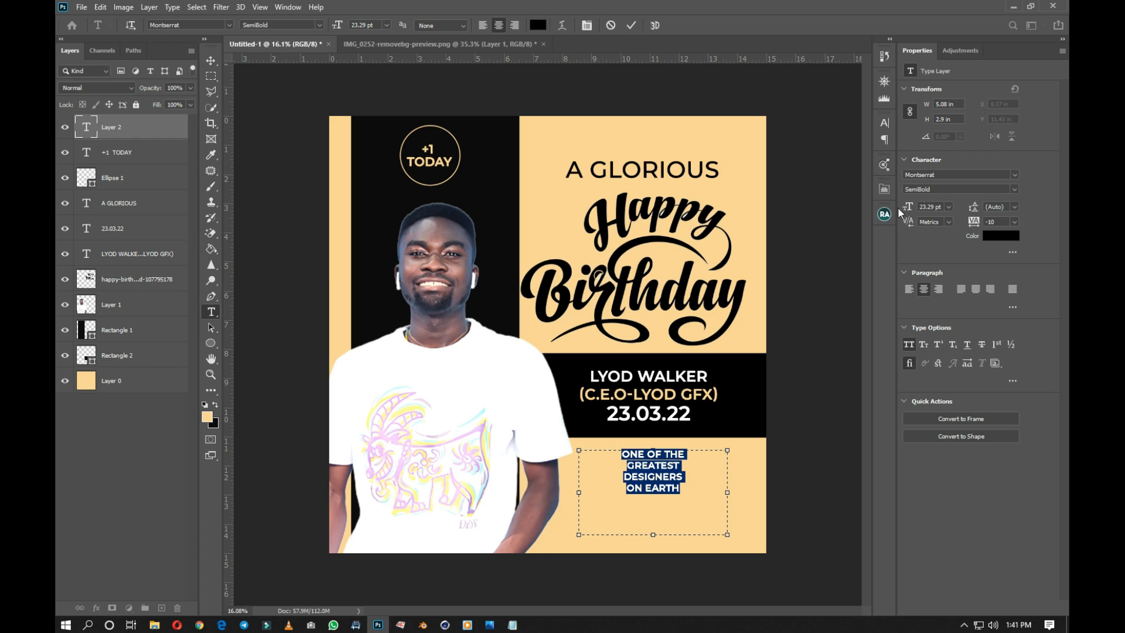
Set the designer tagline to 29.29 pt, left-align it, and move it slightly down and right below the black band.
{"action": "left_click_drag", "start_coordinate": [911, 204], "coordinate": [911, 204]}
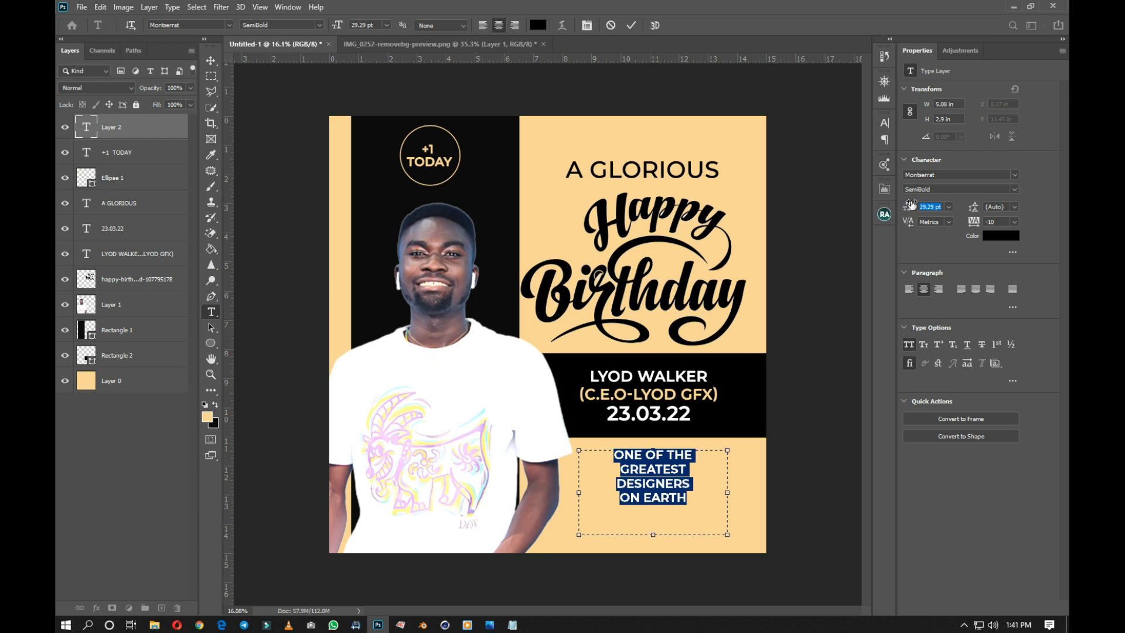
{"action": "left_click", "coordinate": [908, 289]}
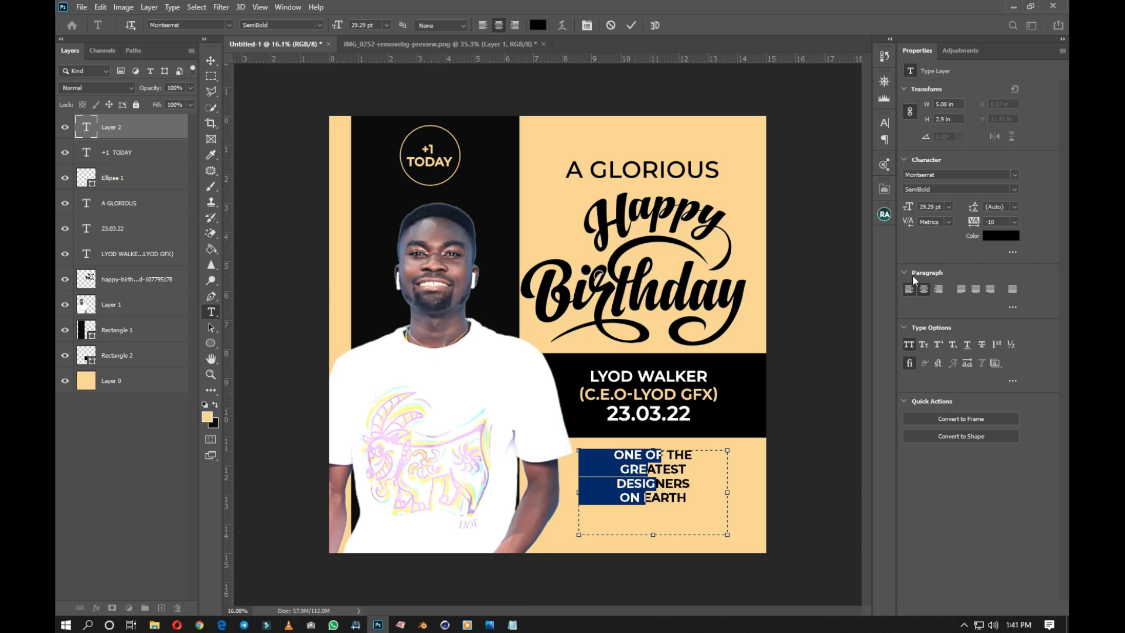
{"action": "left_click", "coordinate": [631, 25]}
{"action": "key", "text": "v"}
{"action": "left_click_drag", "start_coordinate": [634, 480], "coordinate": [654, 488]}
{"action": "left_click", "coordinate": [792, 436]}
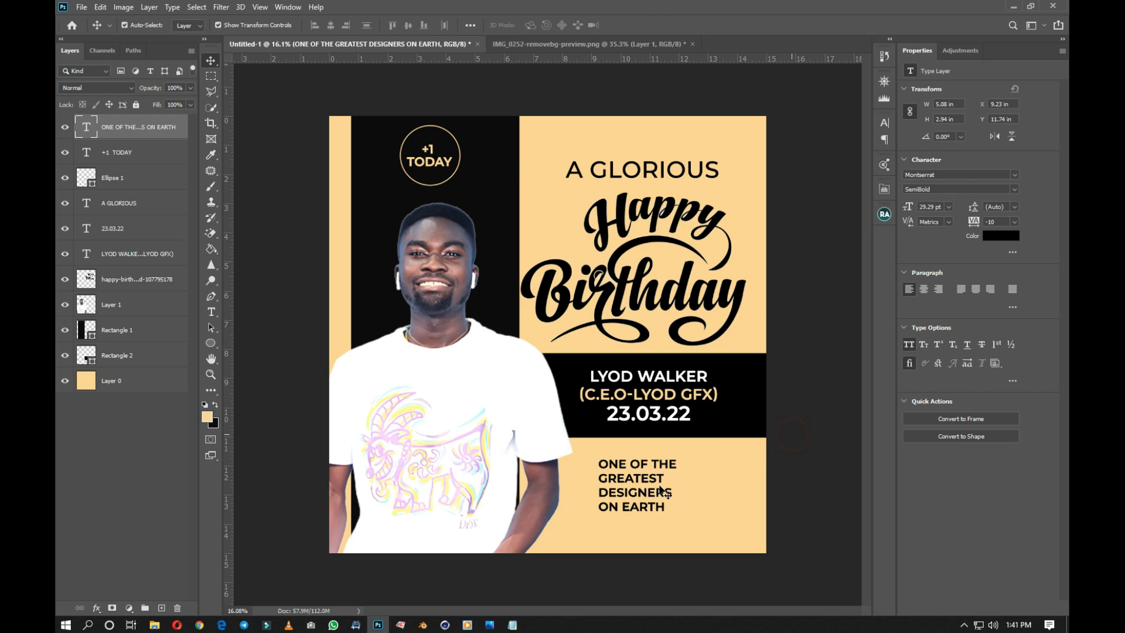
Draw a ring-shaped circle frame about 2095 px wide, overlapping the flyer's lower-right corner.
{"action": "key", "text": "ctrl+minus"}
{"action": "left_click_drag", "start_coordinate": [211, 344], "coordinate": [249, 406]}
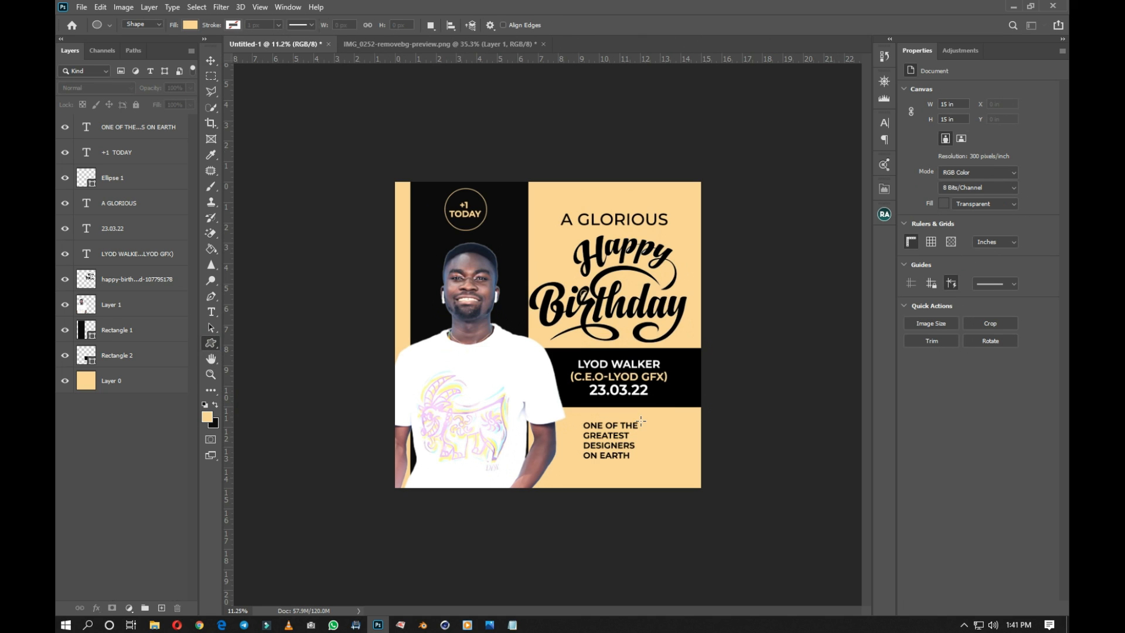
{"action": "left_click_drag", "start_coordinate": [642, 420], "coordinate": [784, 563]}
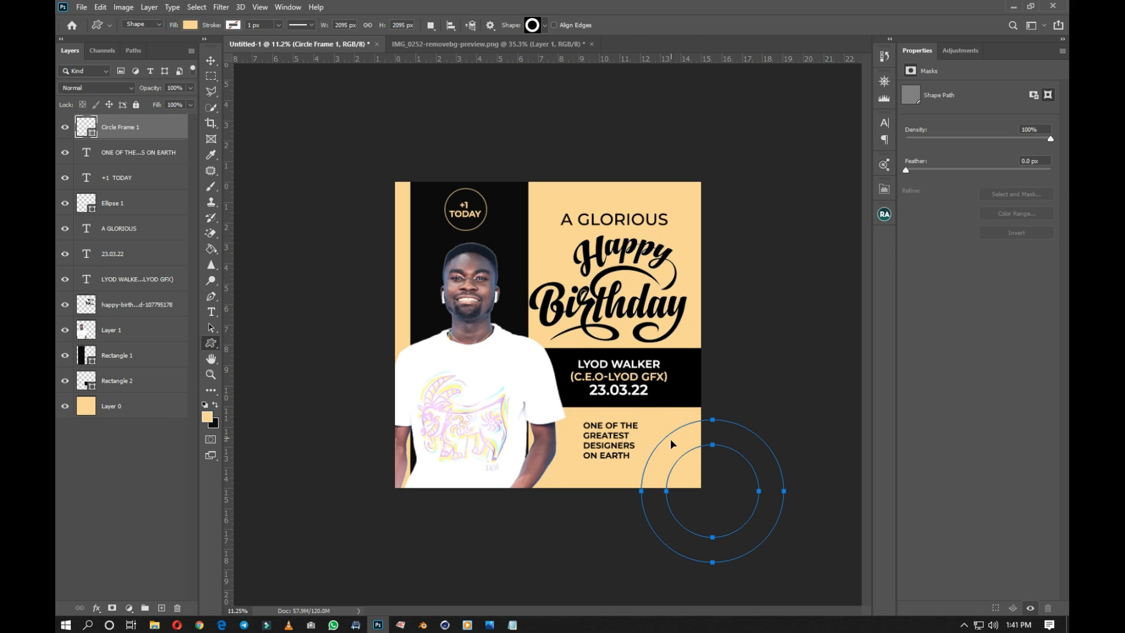
Fill the ring with the near-black 0d0b0c and nudge it into place against the black band.
{"action": "key", "text": "v"}
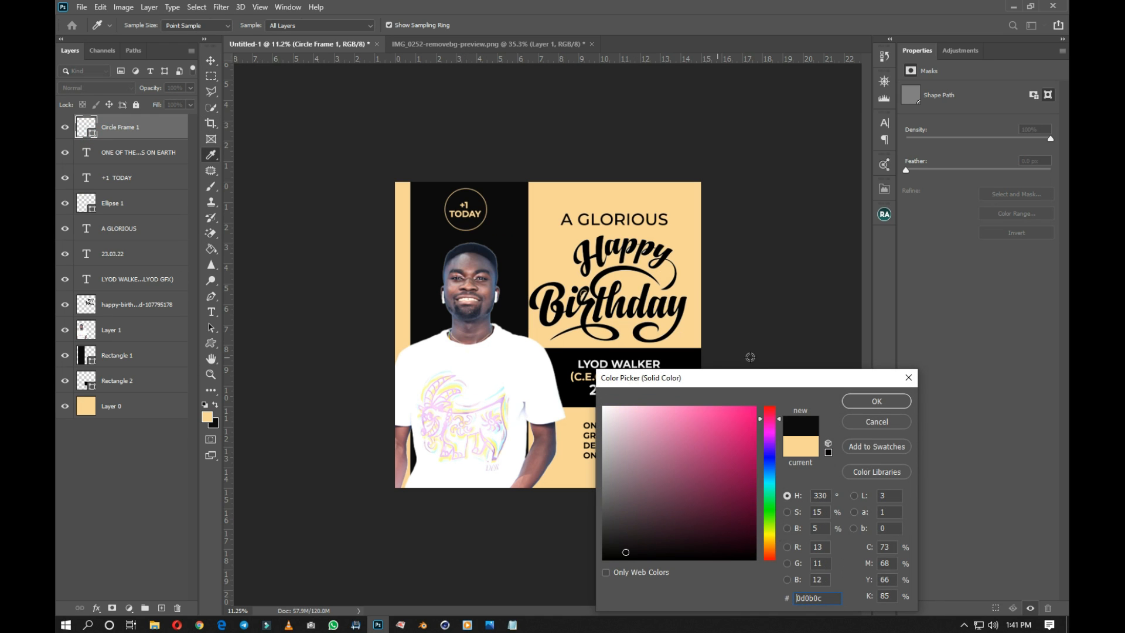
{"action": "left_click", "coordinate": [844, 402]}
{"action": "mouse_move", "coordinate": [672, 427]}
{"action": "left_mouse_down"}
{"action": "mouse_move", "coordinate": [687, 446]}
{"action": "mouse_move", "coordinate": [675, 436]}
{"action": "left_mouse_up"}
{"action": "left_click", "coordinate": [762, 340]}
{"action": "key", "text": "ctrl+plus"}
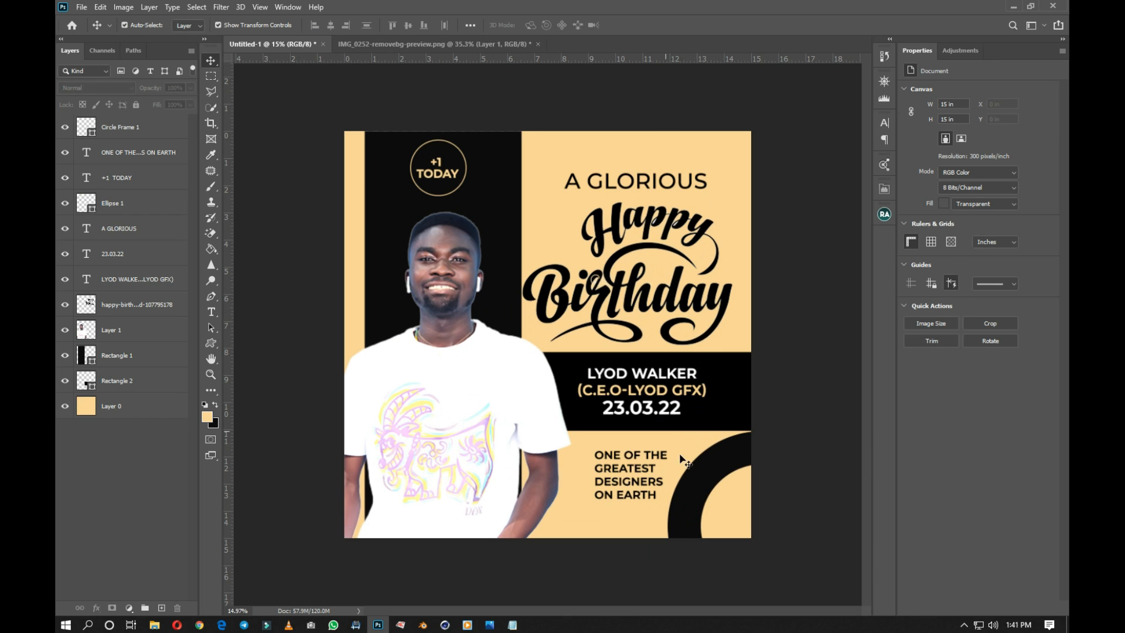
Try the Happy Birthday lettering slightly farther up and to the right, closer to "A GLORIOUS".
{"action": "scroll", "coordinate": [639, 378], "scroll_direction": "down", "scroll_amount": 2}
{"action": "scroll", "coordinate": [657, 243], "scroll_direction": "up", "scroll_amount": 2}
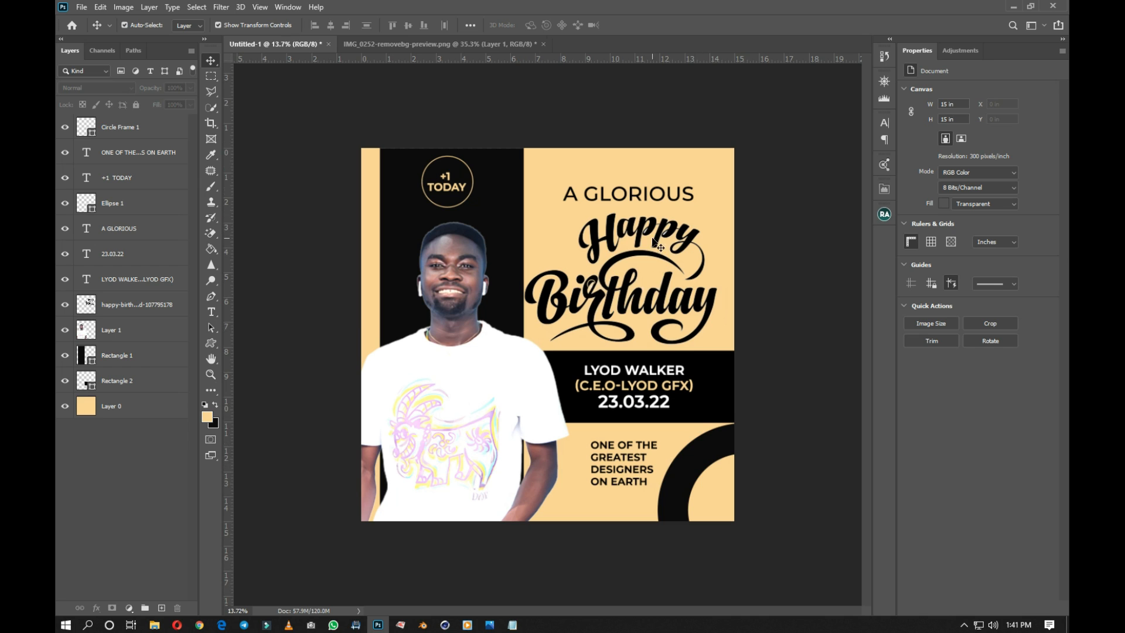
{"action": "left_click_drag", "start_coordinate": [643, 240], "coordinate": [651, 236]}
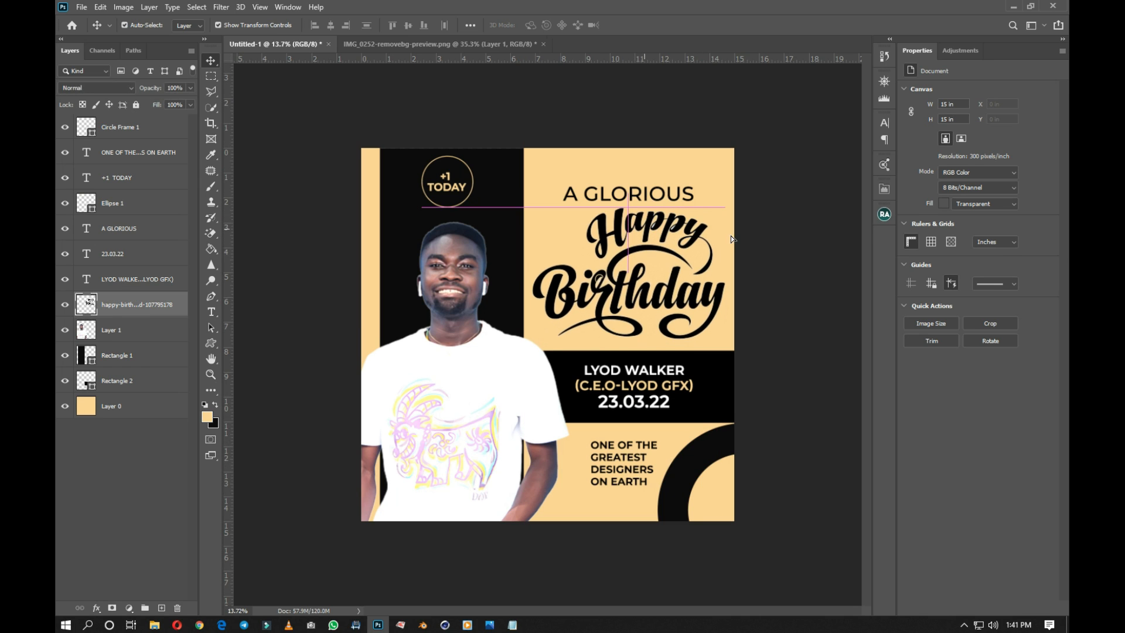
{"action": "scroll", "coordinate": [680, 200], "scroll_direction": "up", "scroll_amount": 2}
{"action": "left_click", "coordinate": [671, 165]}
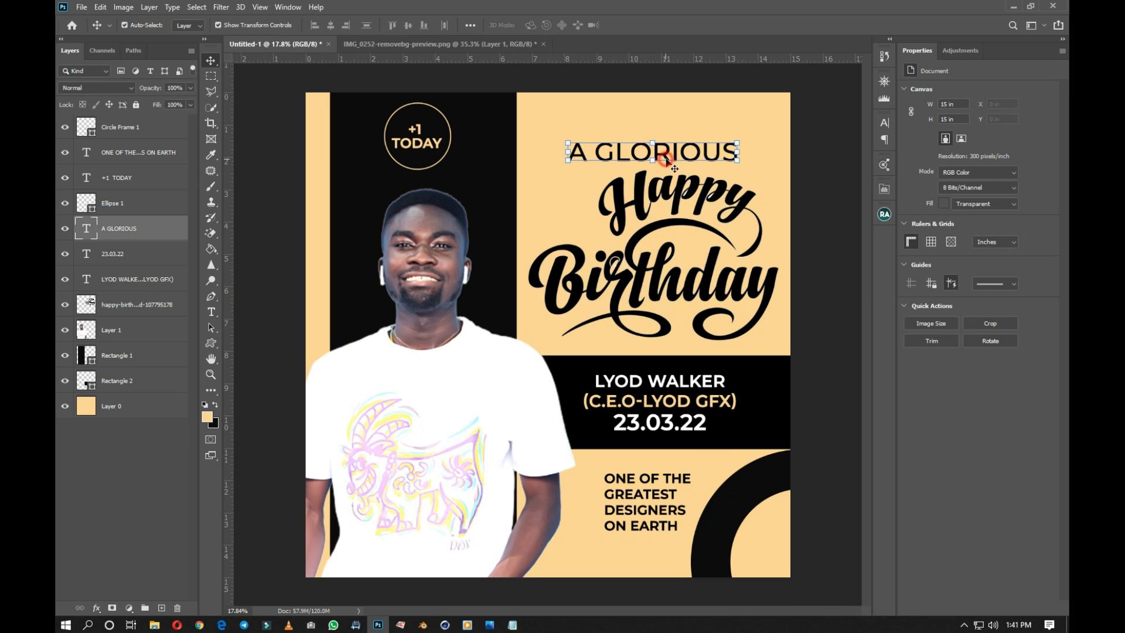
{"action": "left_click", "coordinate": [749, 500]}
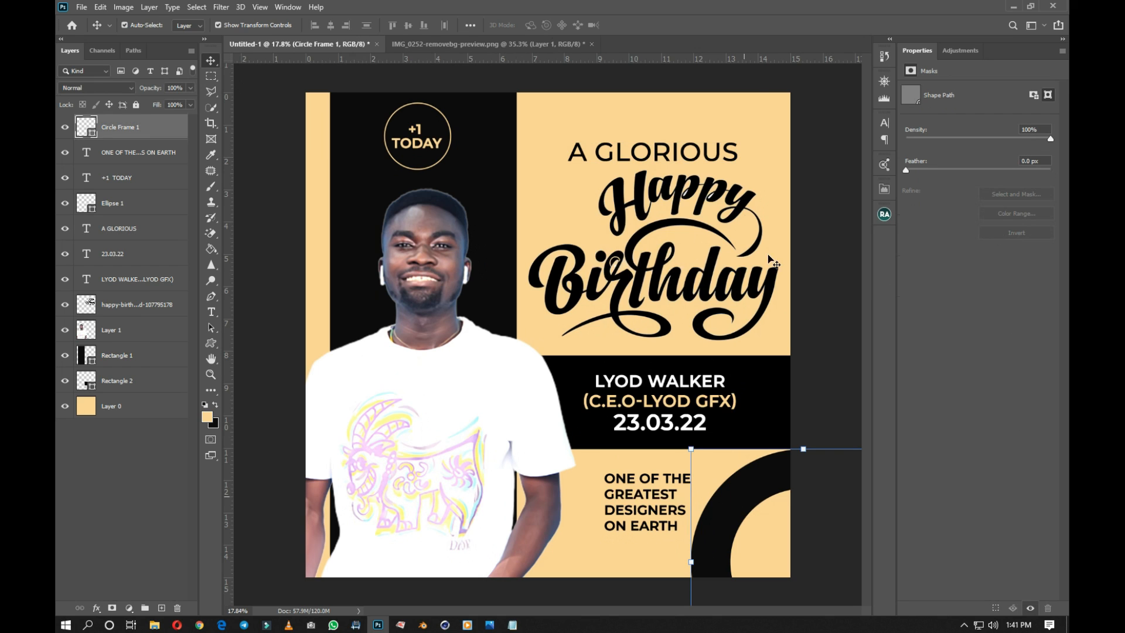
{"action": "left_click", "coordinate": [647, 189]}
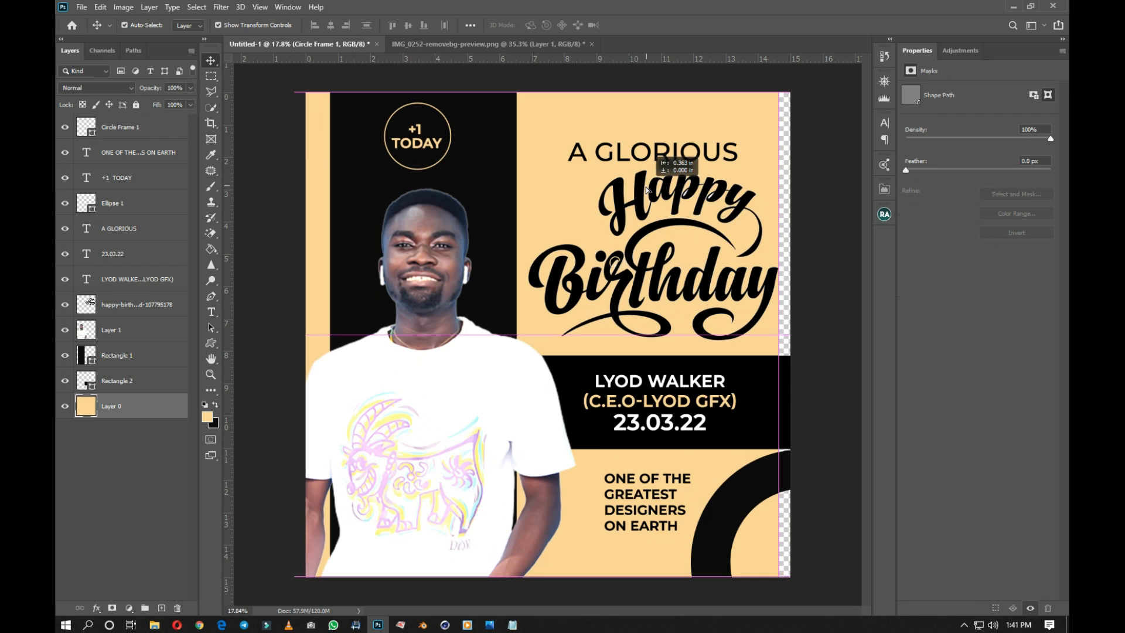
Reposition the Happy Birthday lettering below "A GLORIOUS" at about X 6.53 in, Y 2.5 in, and deselect it.
{"action": "left_click_drag", "start_coordinate": [584, 197], "coordinate": [614, 223]}
{"action": "scroll", "coordinate": [729, 360], "scroll_direction": "down", "scroll_amount": 3}
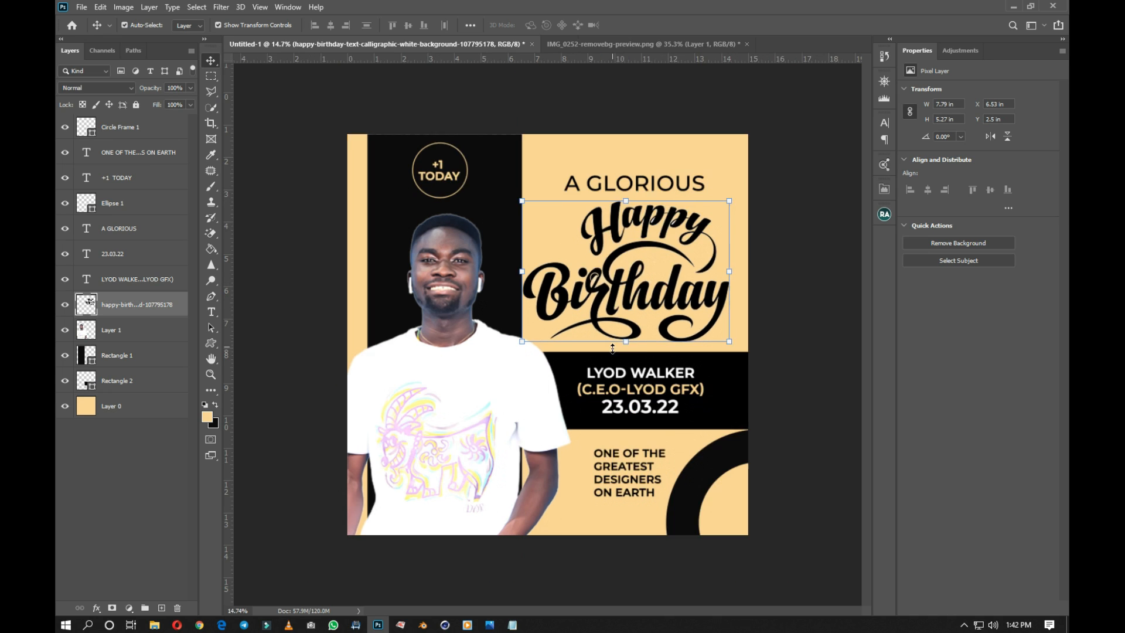
{"action": "left_click", "coordinate": [730, 360]}
{"action": "scroll", "coordinate": [548, 334], "scroll_direction": "up", "scroll_amount": 1}
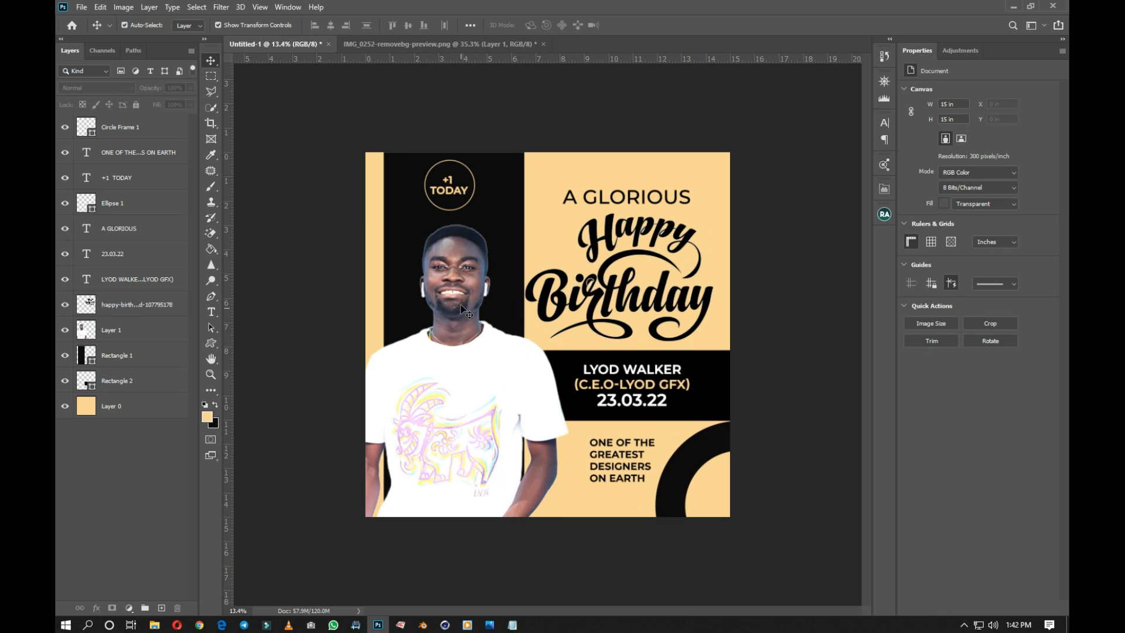
Convert the portrait layer to black and white using the Default preset.
{"action": "left_click", "coordinate": [467, 312]}
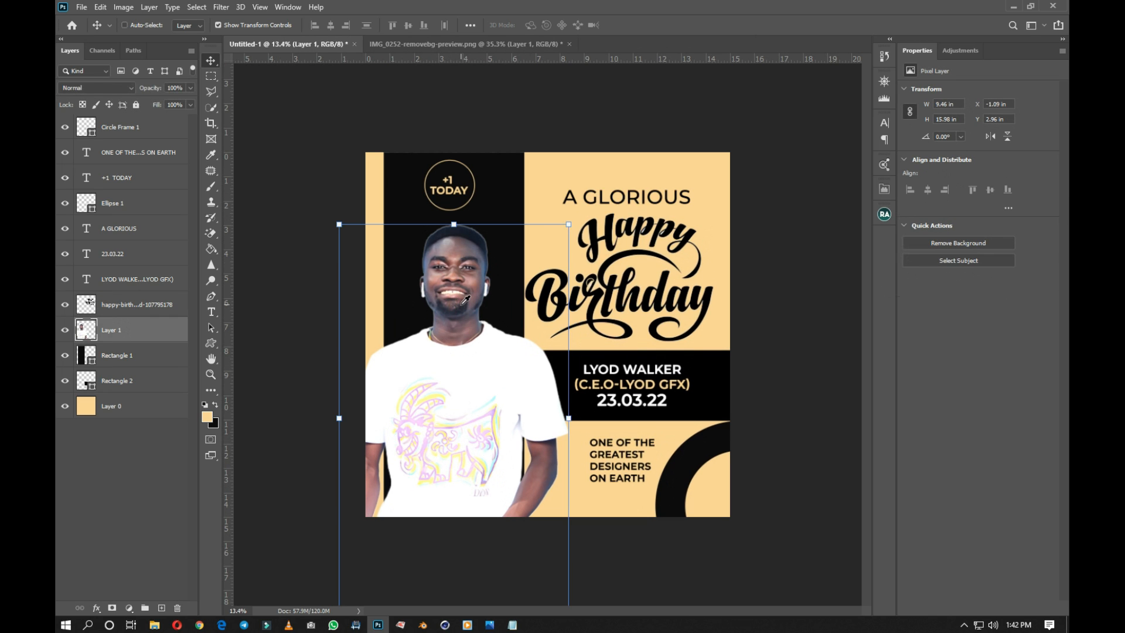
{"action": "key", "text": "ctrl+alt+shift+b"}
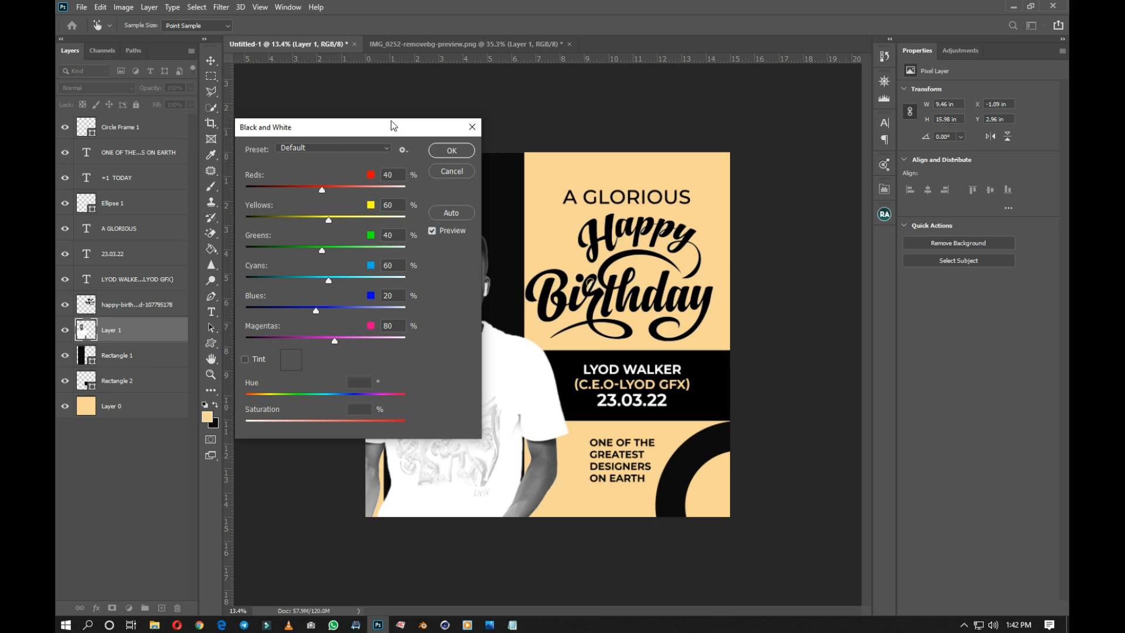
{"action": "left_click_drag", "start_coordinate": [392, 126], "coordinate": [666, 188]}
{"action": "left_click", "coordinate": [728, 208]}
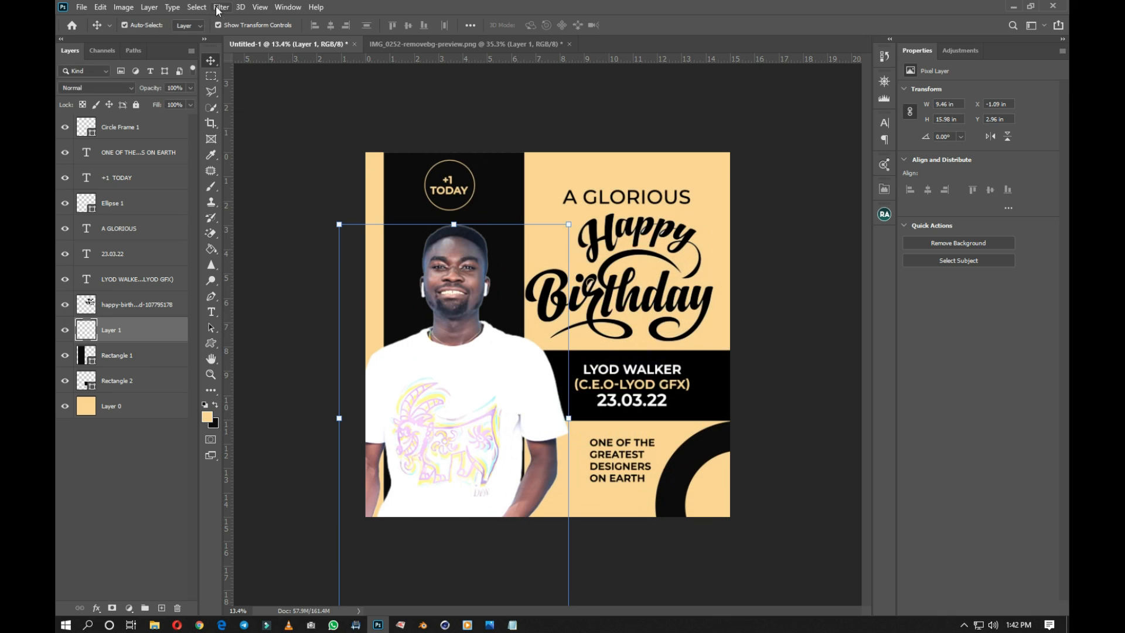
{"action": "left_click", "coordinate": [132, 9]}
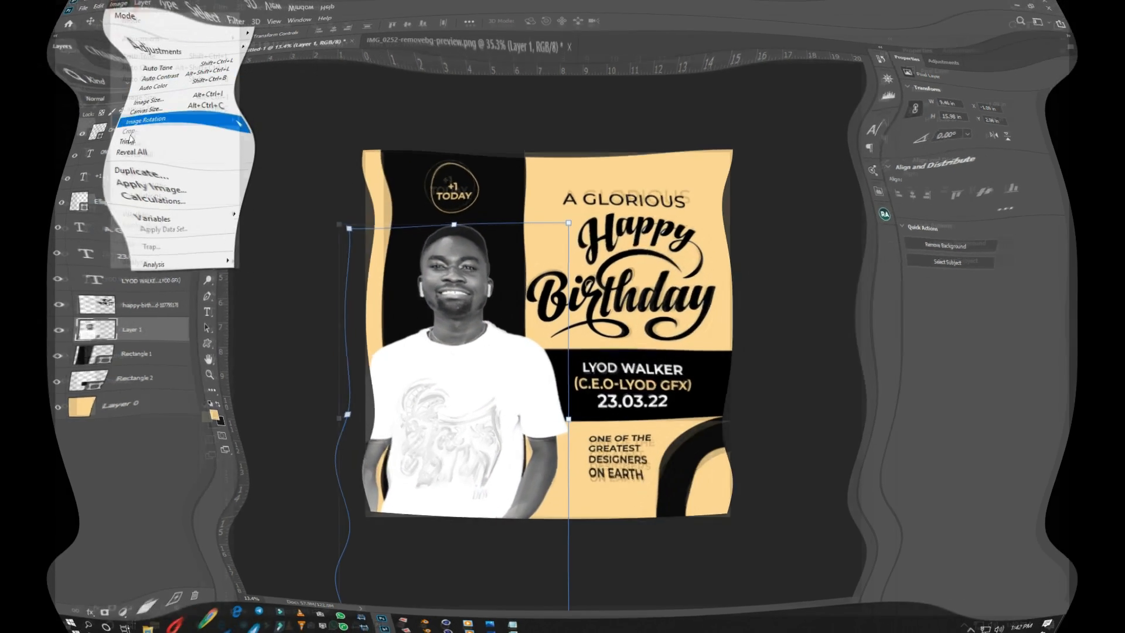
Apply Selective Color to the portrait, setting Black to +56% in the Blacks range.
{"action": "mouse_move", "coordinate": [131, 41]}
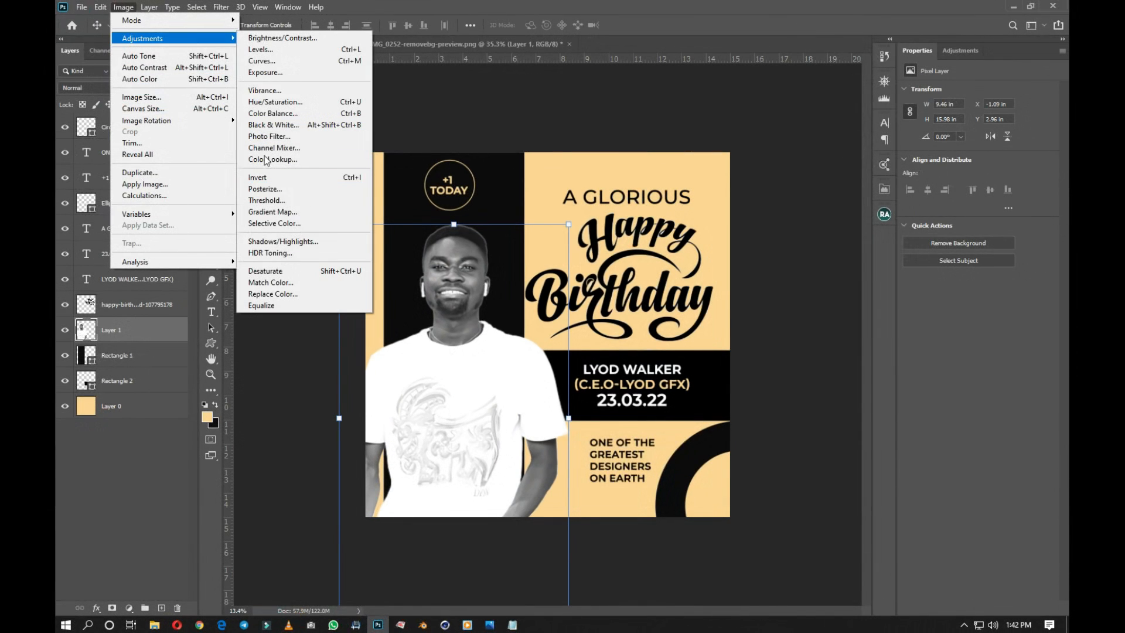
{"action": "left_click", "coordinate": [273, 223]}
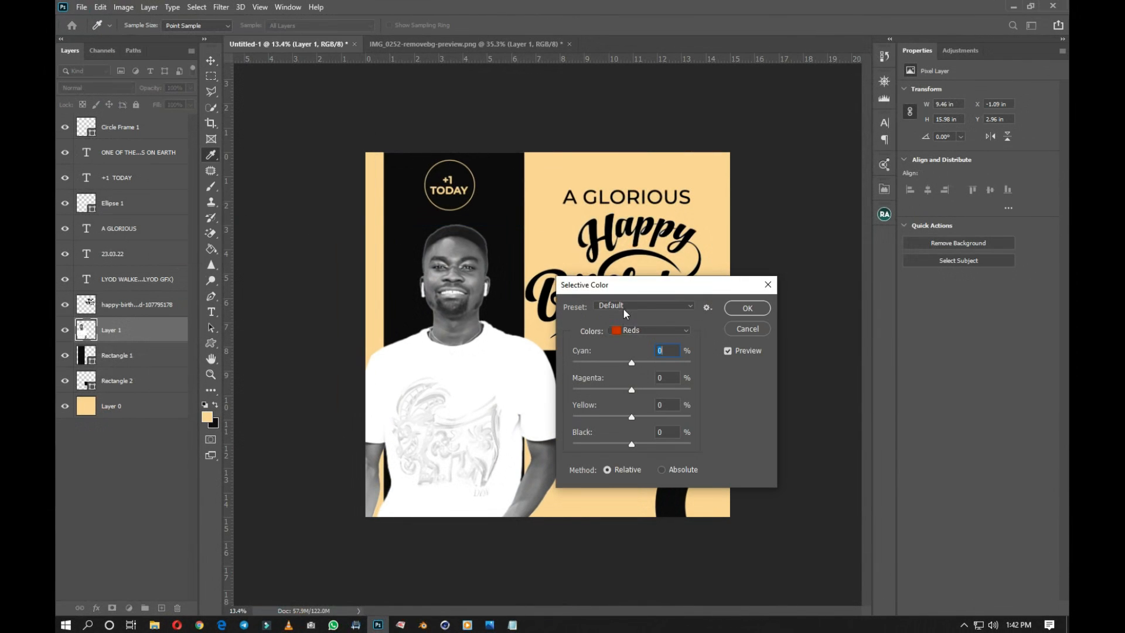
{"action": "left_click", "coordinate": [640, 329]}
{"action": "left_click", "coordinate": [635, 437]}
{"action": "left_click_drag", "start_coordinate": [636, 444], "coordinate": [660, 441]}
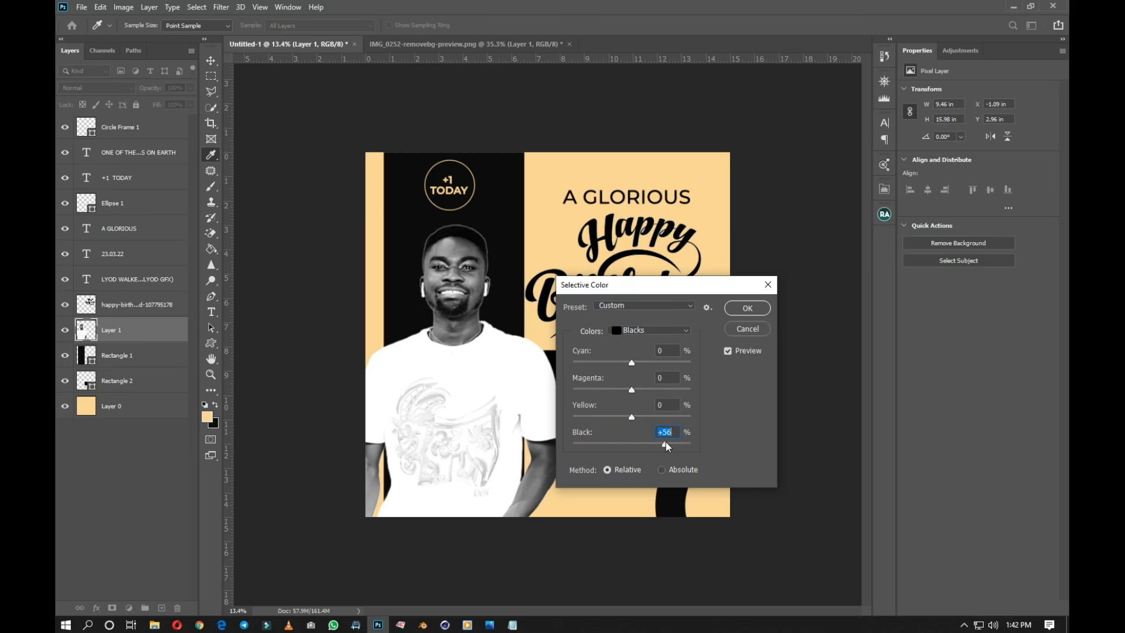
{"action": "left_click", "coordinate": [748, 309]}
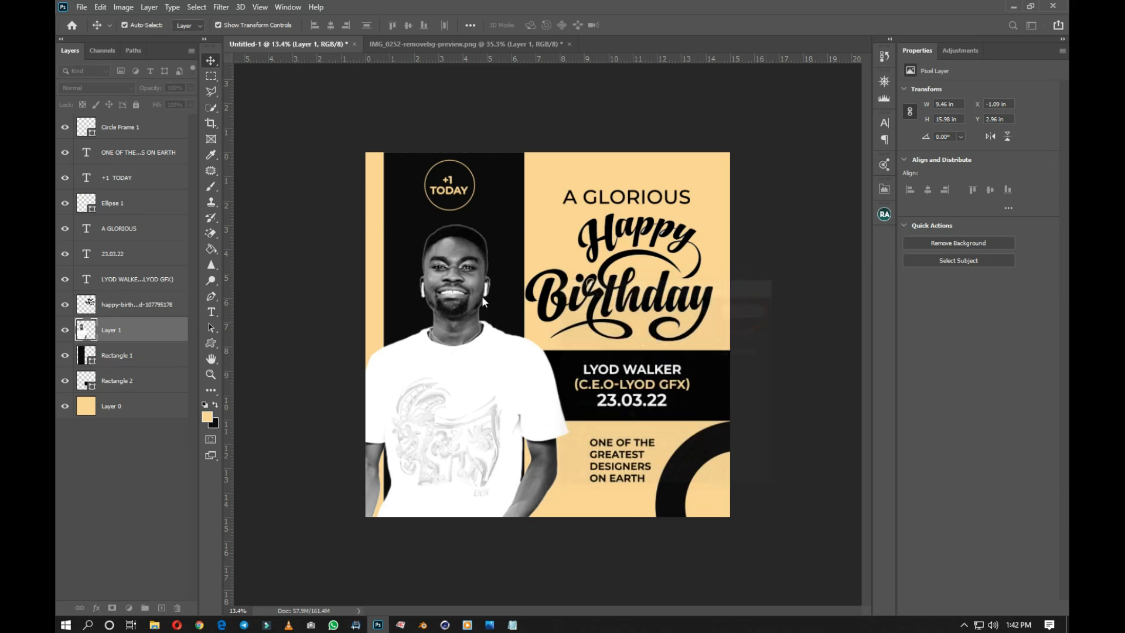
Brighten the portrait with Levels by setting the white input level to 227, and deselect it.
{"action": "key", "text": "ctrl+l"}
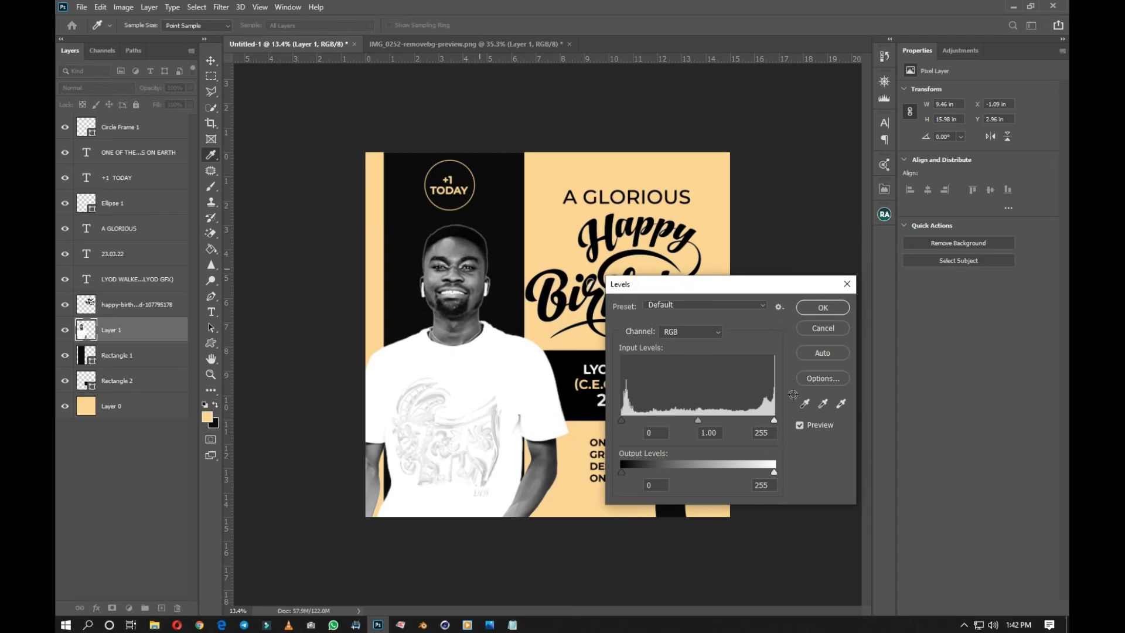
{"action": "left_click_drag", "start_coordinate": [772, 421], "coordinate": [756, 421]}
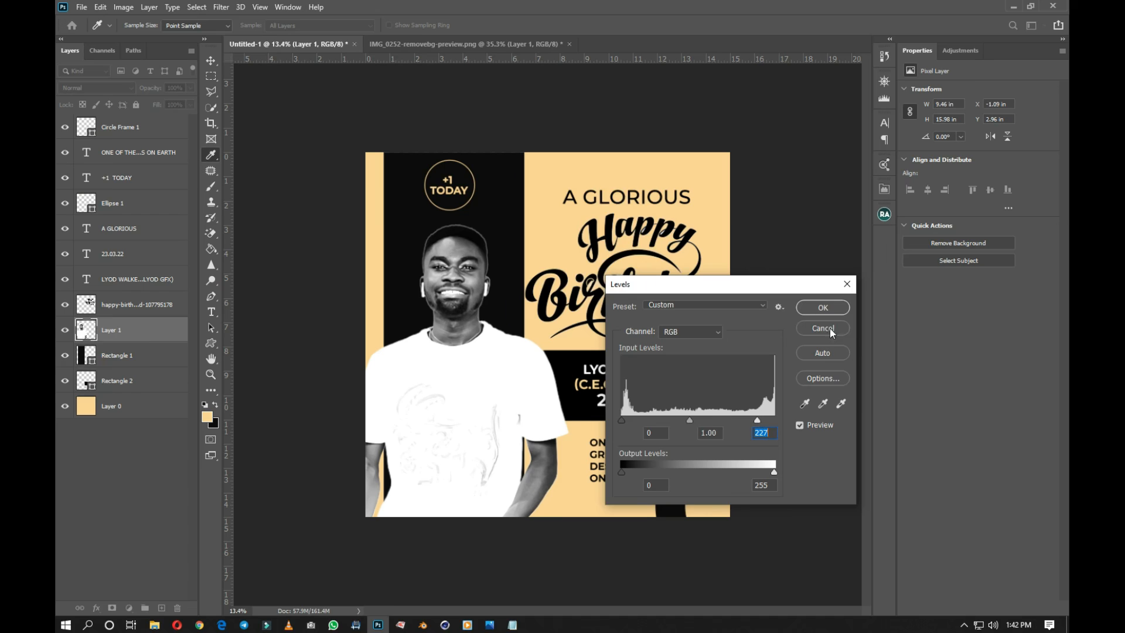
{"action": "left_click", "coordinate": [814, 305]}
{"action": "left_click", "coordinate": [793, 269]}
{"action": "scroll", "coordinate": [510, 327], "scroll_direction": "down", "scroll_amount": 1}
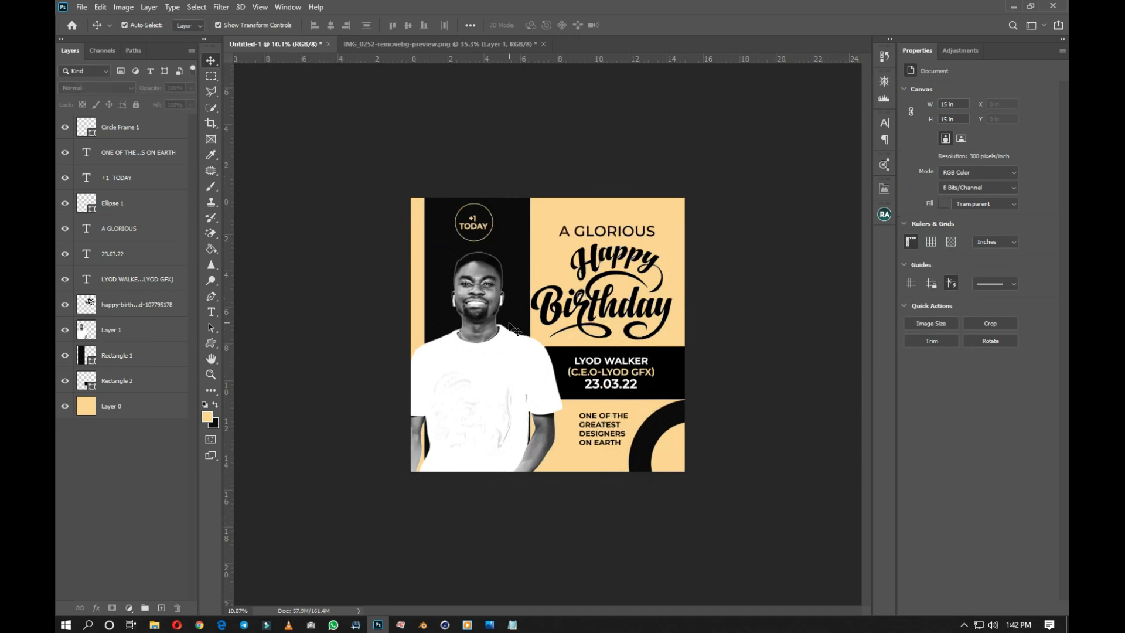
{"action": "scroll", "coordinate": [510, 327], "scroll_direction": "up", "scroll_amount": 2}
Enlarge the "ONE OF THE GREATEST DESIGNERS ON EARTH" tagline to about 119% around its centre, and deselect it.
{"action": "left_click", "coordinate": [639, 446]}
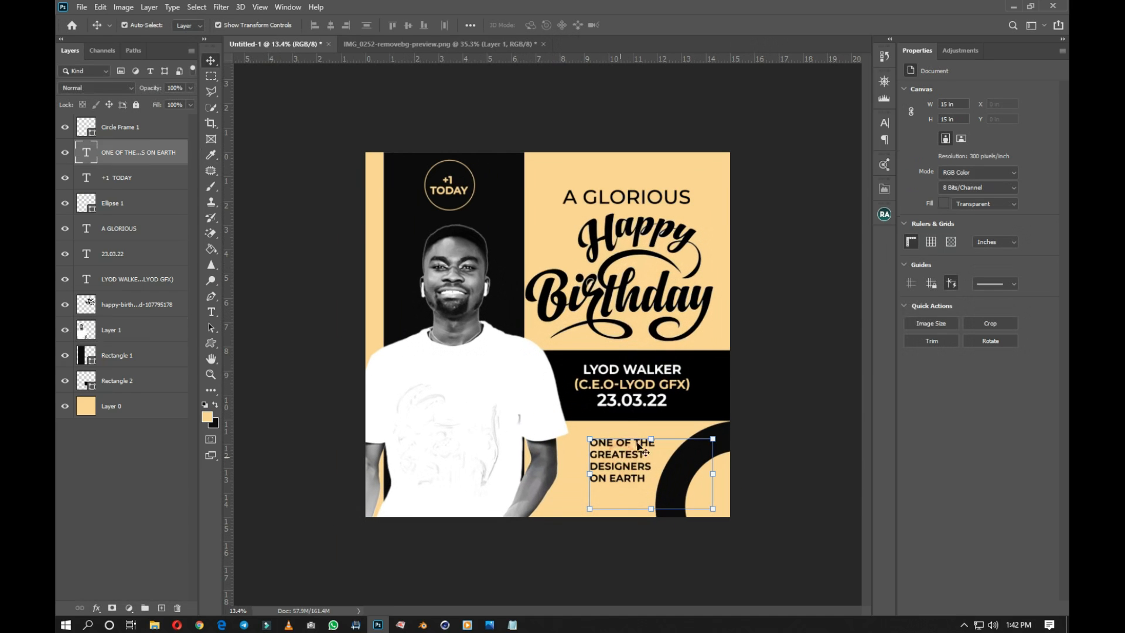
{"action": "left_click_drag", "start_coordinate": [716, 437], "coordinate": [729, 431]}
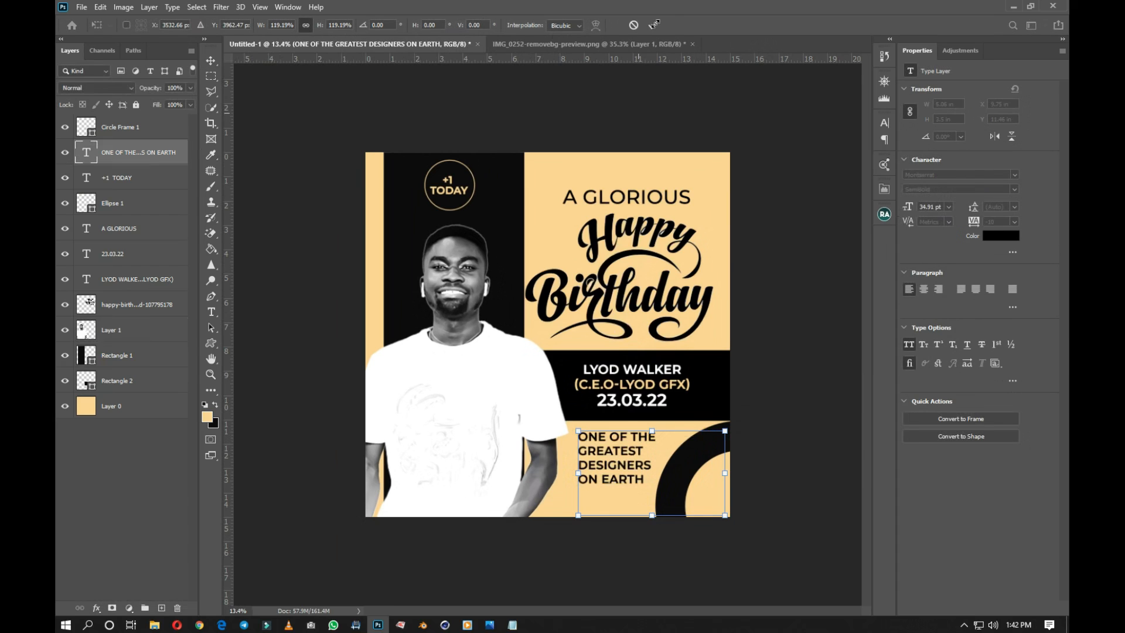
{"action": "left_click", "coordinate": [780, 311]}
{"action": "key", "text": "ctrl+minus"}
{"action": "key", "text": "ctrl+plus"}
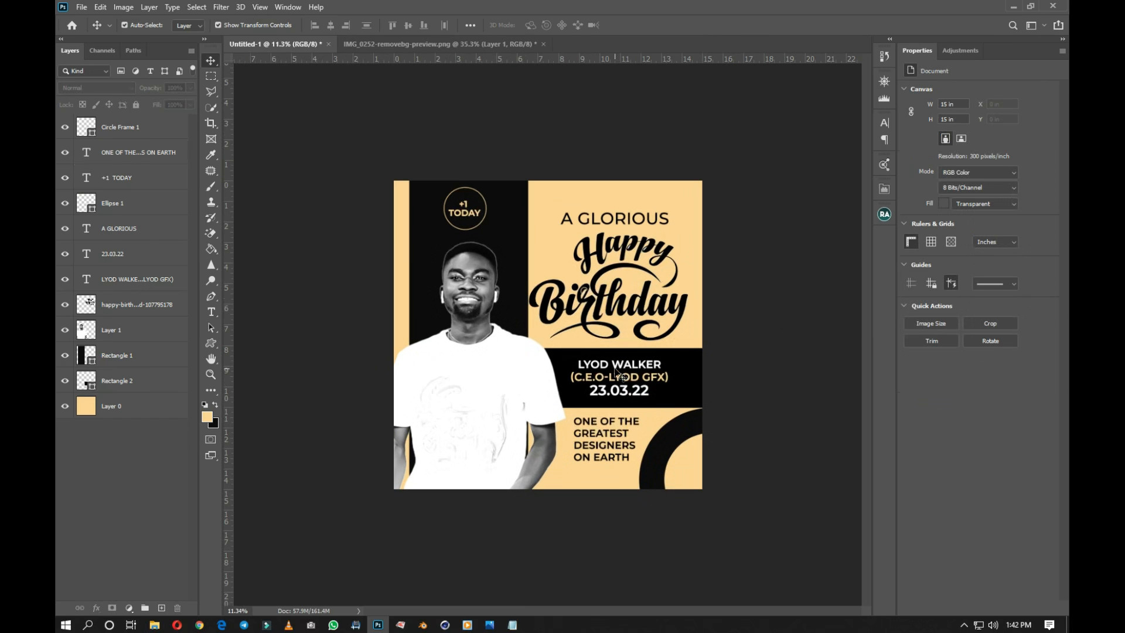
Draw a small chevron arrow custom shape, about 212 × 195 px, between the black panel and the Happy lettering.
{"action": "left_click", "coordinate": [212, 346]}
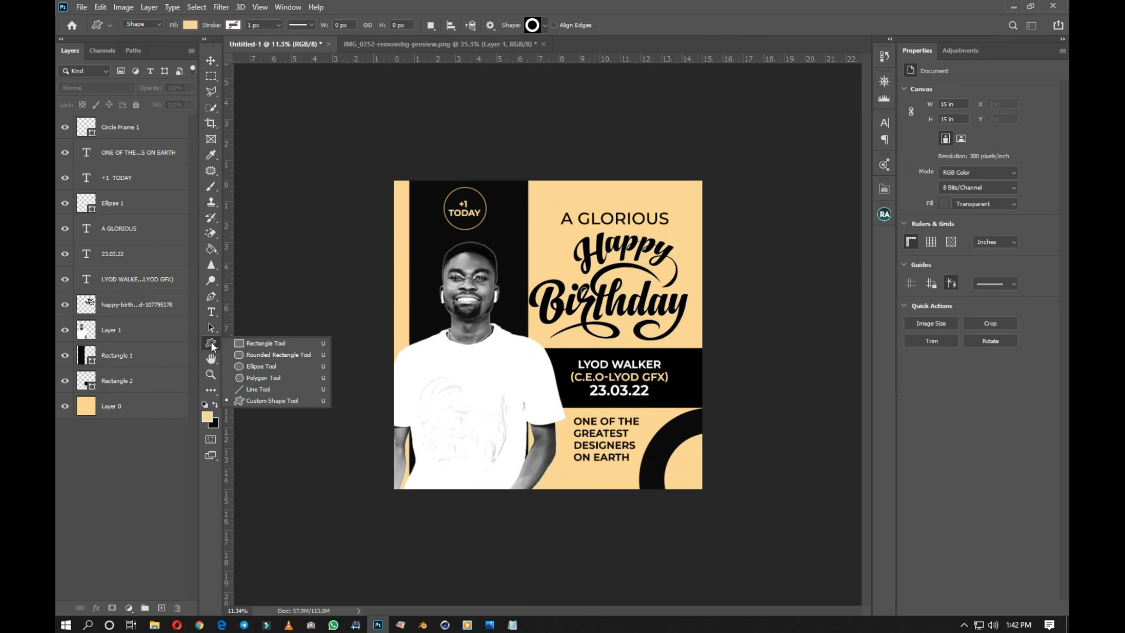
{"action": "left_click", "coordinate": [254, 399]}
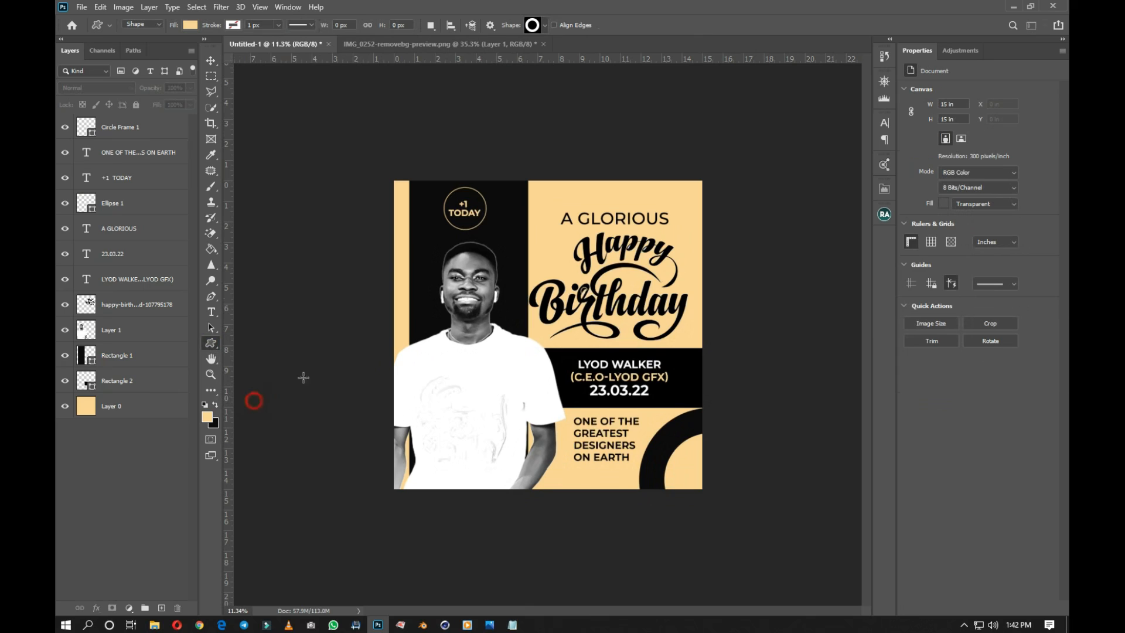
{"action": "left_click", "coordinate": [543, 25]}
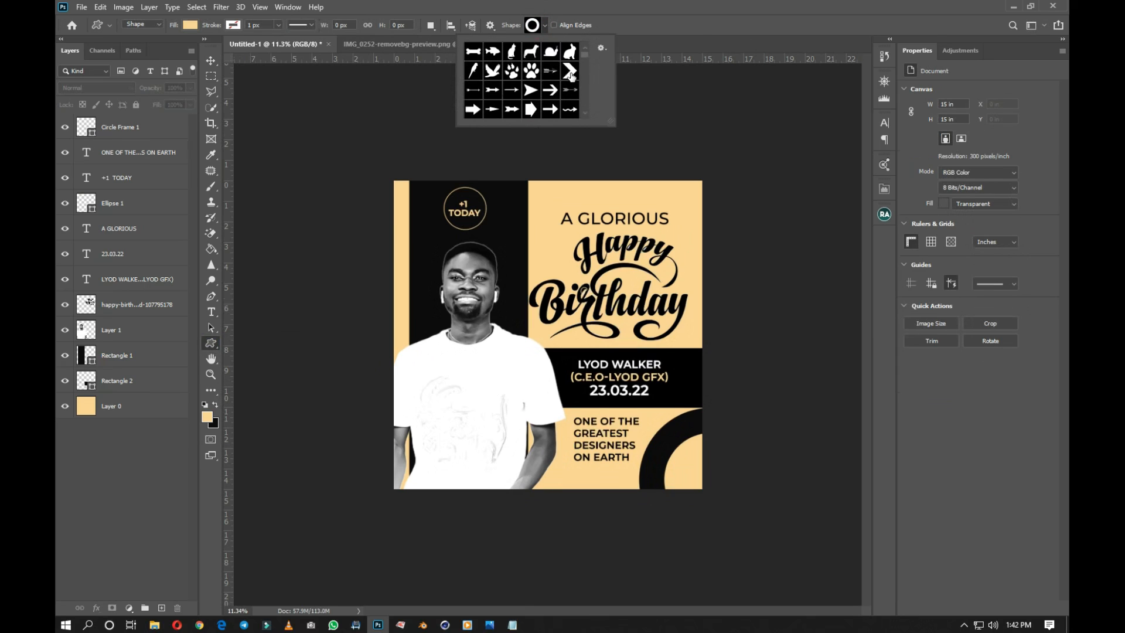
{"action": "left_click_drag", "start_coordinate": [529, 236], "coordinate": [548, 251]}
{"action": "scroll", "coordinate": [546, 246], "scroll_direction": "up", "scroll_amount": 5}
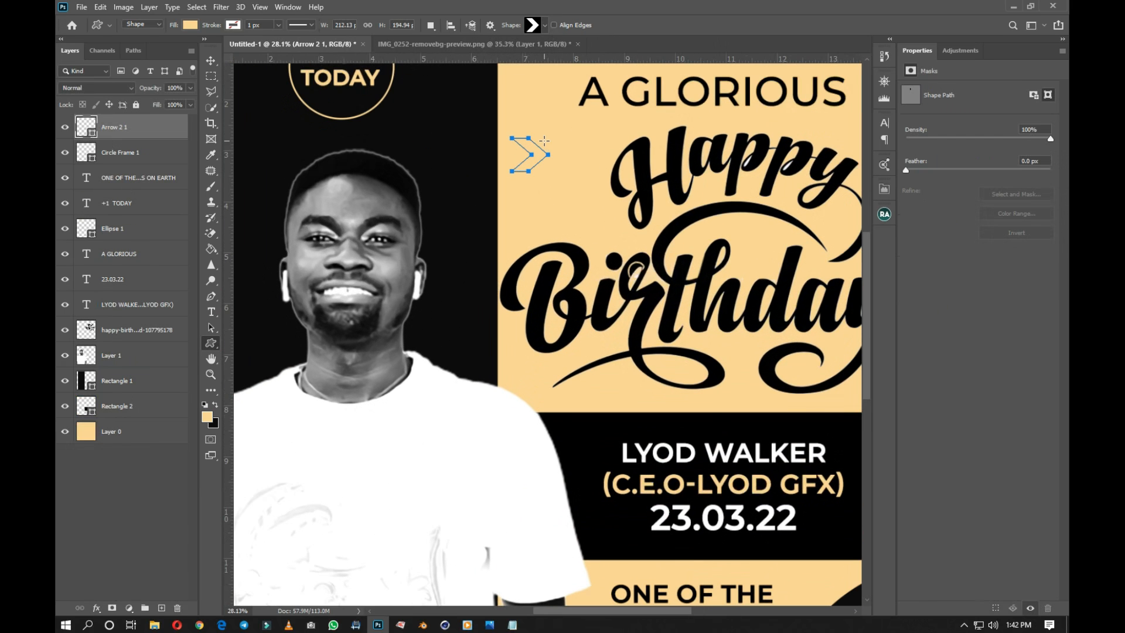
Rotate the chevron arrow about 78° to point downward and fill it with the near-black 0d0b0c.
{"action": "key", "text": "ctrl+t"}
{"action": "left_click_drag", "start_coordinate": [548, 136], "coordinate": [561, 201]}
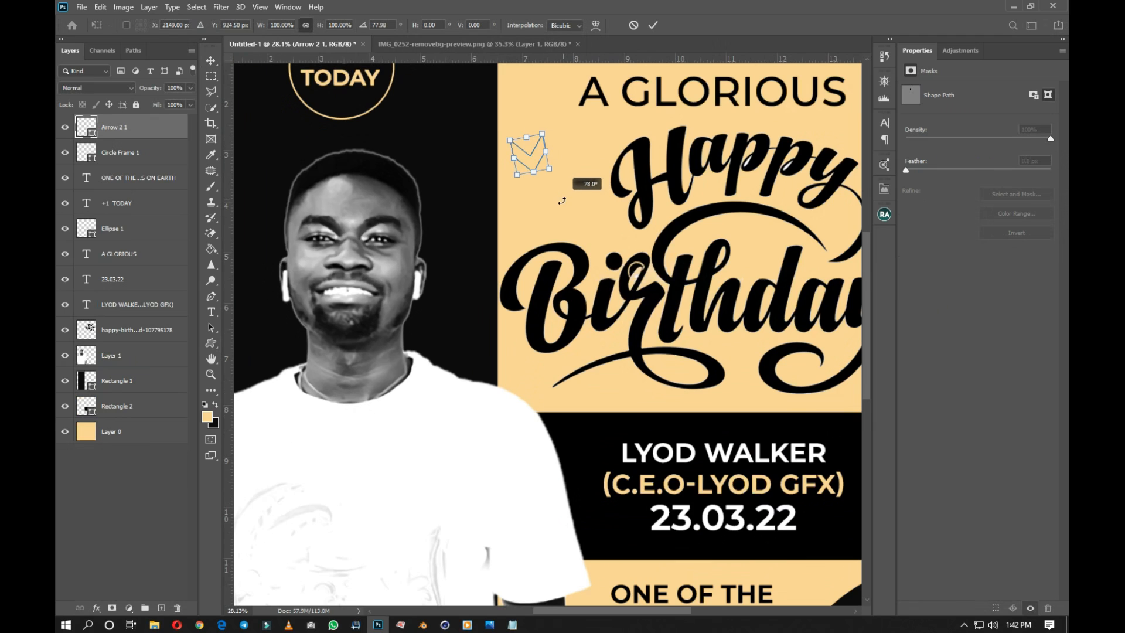
{"action": "left_click", "coordinate": [652, 25]}
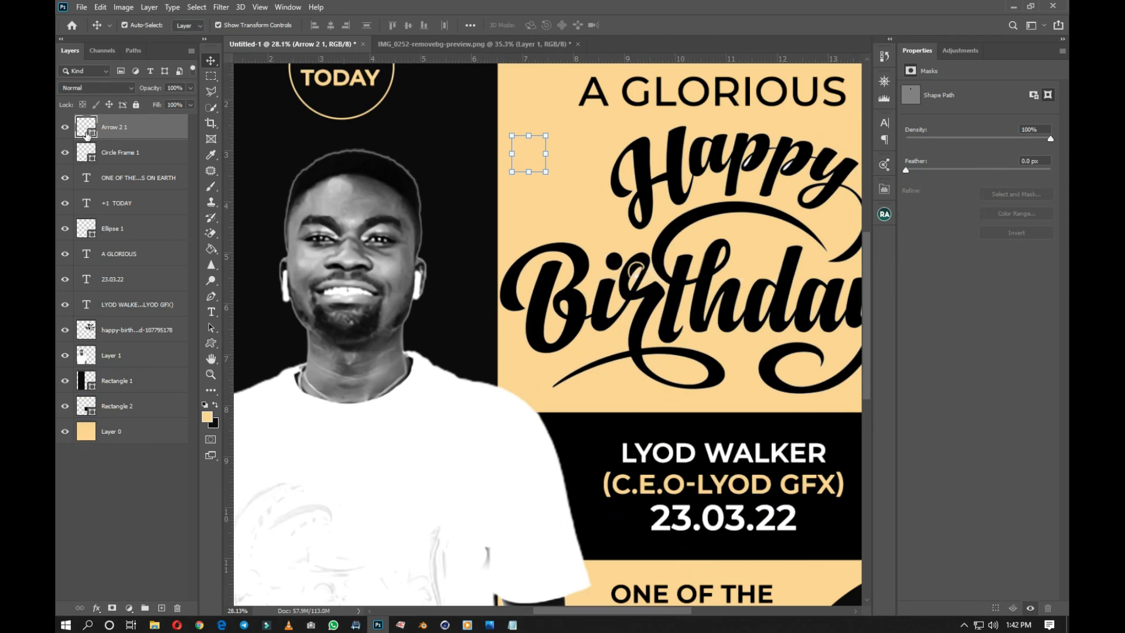
{"action": "double_click", "coordinate": [92, 132]}
{"action": "left_click", "coordinate": [432, 234]}
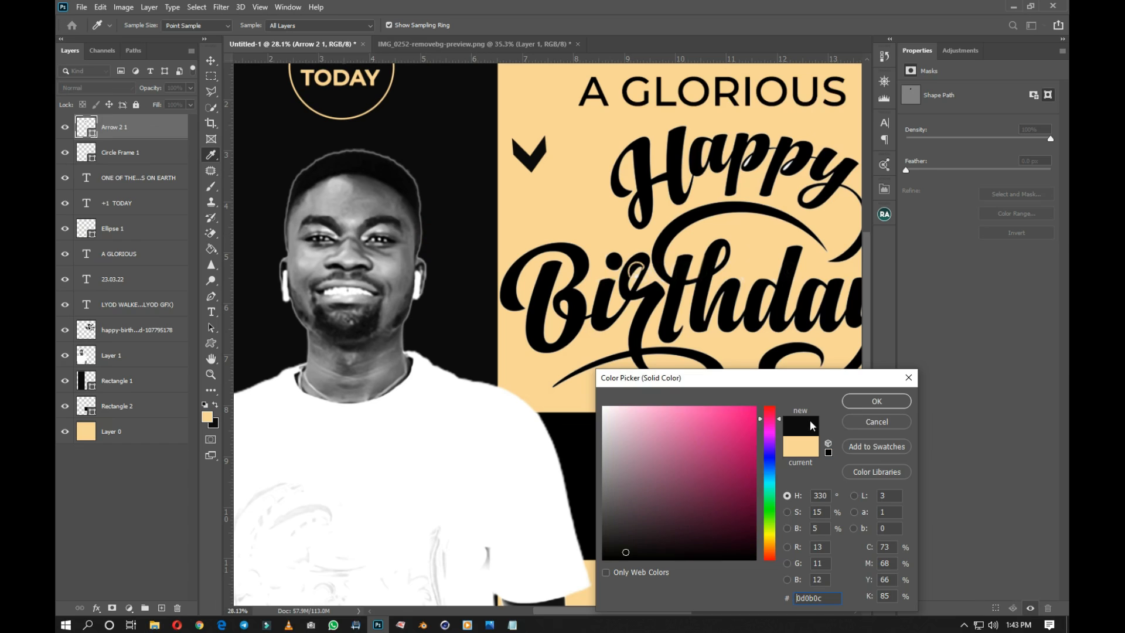
{"action": "left_click", "coordinate": [861, 403]}
Duplicate the chevron twice below the original and merge all three arrows into one shape layer.
{"action": "scroll", "coordinate": [535, 178], "scroll_direction": "up", "scroll_amount": 4}
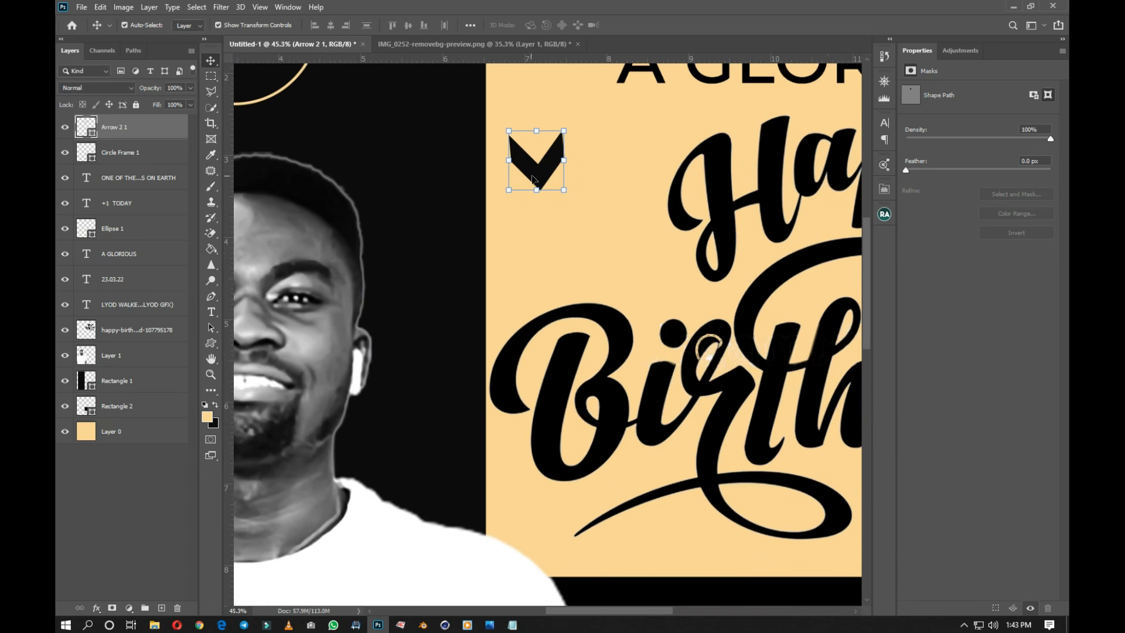
{"action": "left_click_drag", "start_coordinate": [535, 173], "coordinate": [543, 223]}
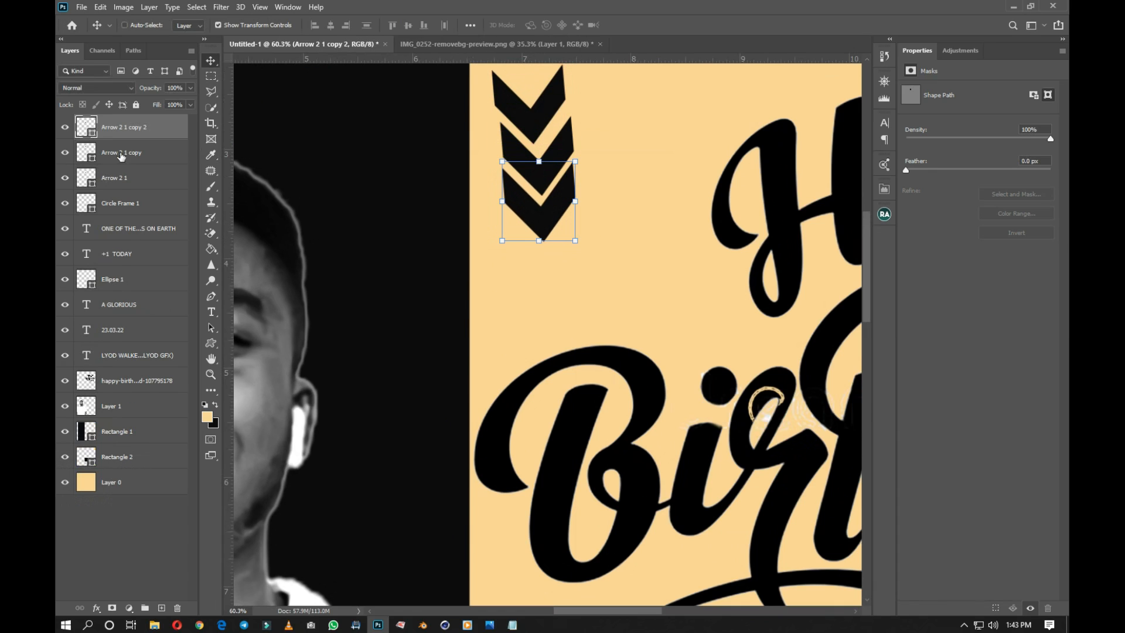
{"action": "left_click", "coordinate": [122, 183], "text": "shift"}
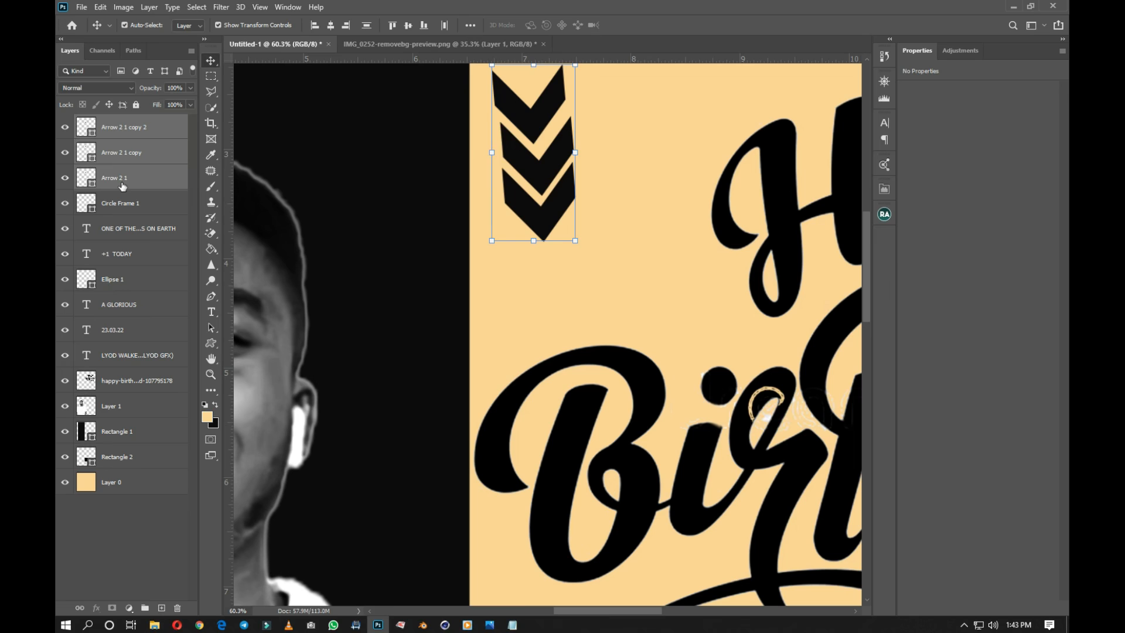
{"action": "key", "text": "ctrl+e"}
{"action": "key", "text": "ctrl+0"}
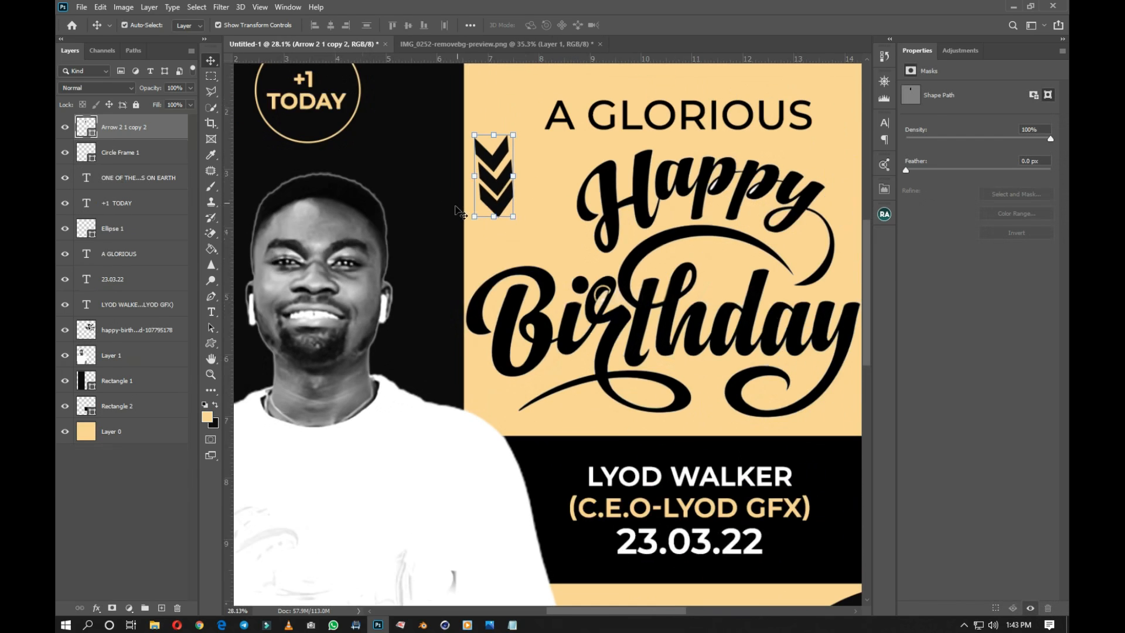
Shrink the merged chevron stack beside the Happy lettering and deselect it.
{"action": "key", "text": "ctrl+minus"}
{"action": "left_click_drag", "start_coordinate": [548, 195], "coordinate": [547, 204]}
{"action": "left_click", "coordinate": [659, 26]}
{"action": "left_click", "coordinate": [755, 195]}
{"action": "left_click", "coordinate": [534, 227]}
{"action": "left_click", "coordinate": [789, 171]}
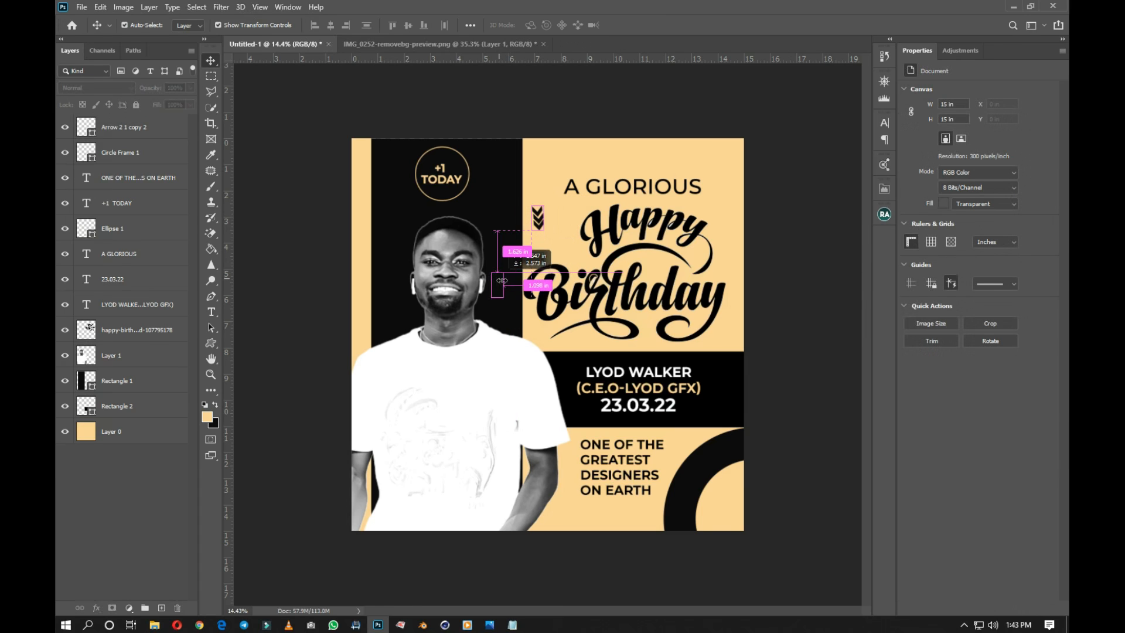
Duplicate the chevron stack onto the black panel beside the face and fill the copy with cream f9d694.
{"action": "left_click_drag", "start_coordinate": [502, 280], "coordinate": [499, 284]}
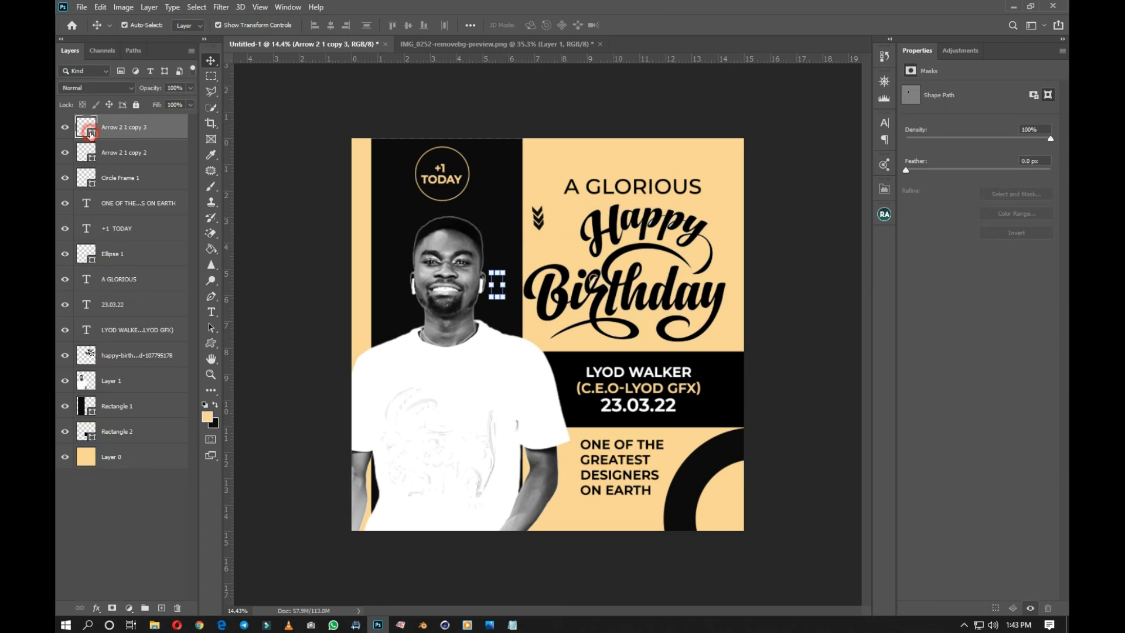
{"action": "double_click", "coordinate": [91, 132]}
{"action": "left_click", "coordinate": [565, 159]}
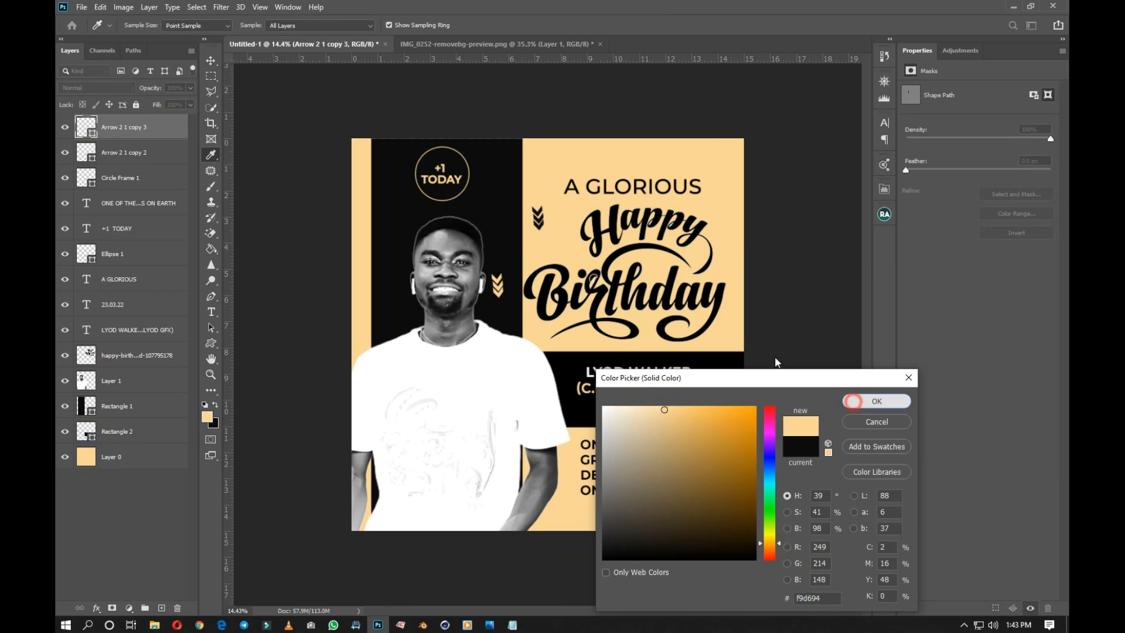
{"action": "left_click", "coordinate": [874, 402]}
{"action": "left_click", "coordinate": [799, 324]}
{"action": "scroll", "coordinate": [633, 378], "scroll_direction": "down", "scroll_amount": 2}
{"action": "scroll", "coordinate": [635, 379], "scroll_direction": "up", "scroll_amount": 1}
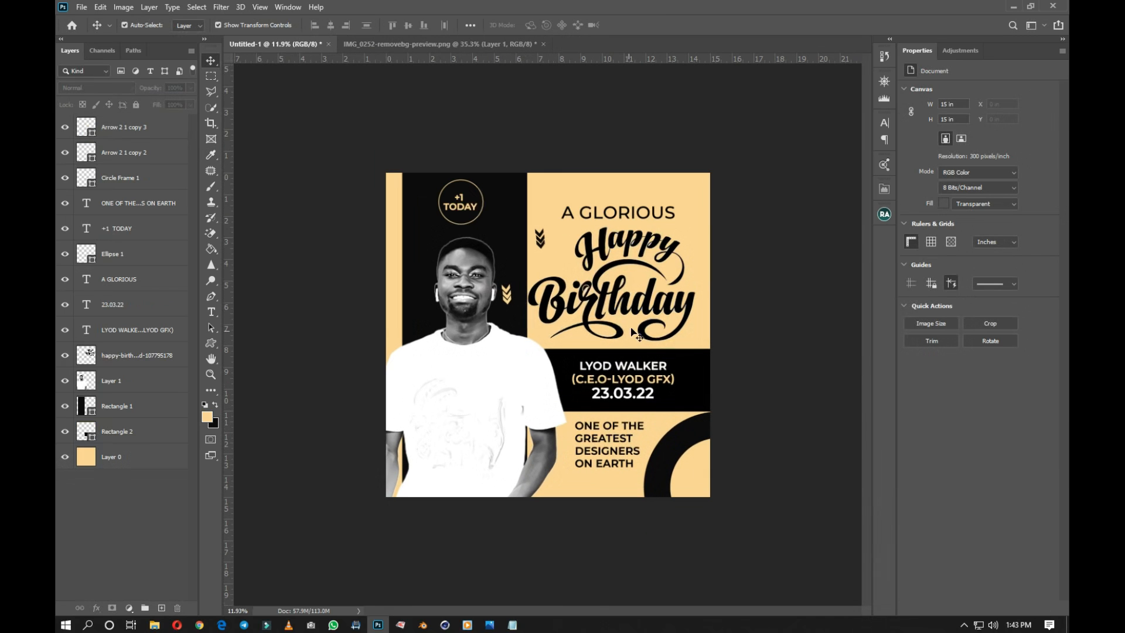
Shift the Happy Birthday lettering slightly right and down to about X 6.85 in, Y 2.71 in, and deselect it.
{"action": "left_click", "coordinate": [629, 311]}
{"action": "left_click", "coordinate": [626, 311]}
{"action": "left_click_drag", "start_coordinate": [626, 311], "coordinate": [633, 316]}
{"action": "left_click", "coordinate": [759, 266]}
{"action": "scroll", "coordinate": [683, 361], "scroll_direction": "down", "scroll_amount": 1}
{"action": "scroll", "coordinate": [694, 384], "scroll_direction": "up", "scroll_amount": 1}
{"action": "scroll", "coordinate": [674, 404], "scroll_direction": "down", "scroll_amount": 1}
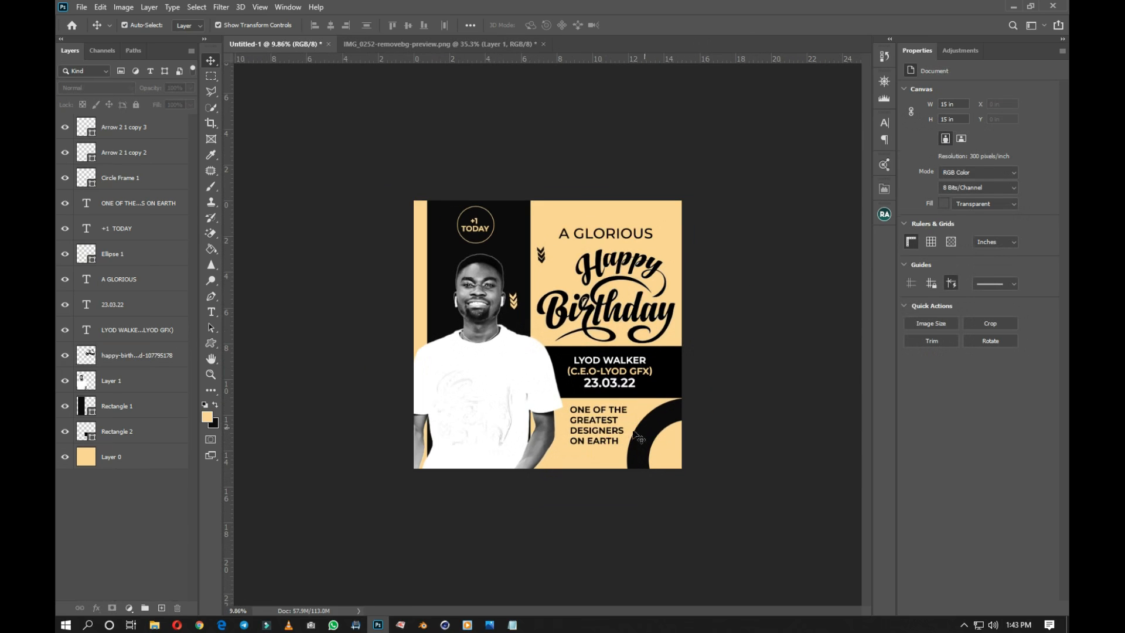
{"action": "scroll", "coordinate": [632, 437], "scroll_direction": "up", "scroll_amount": 1}
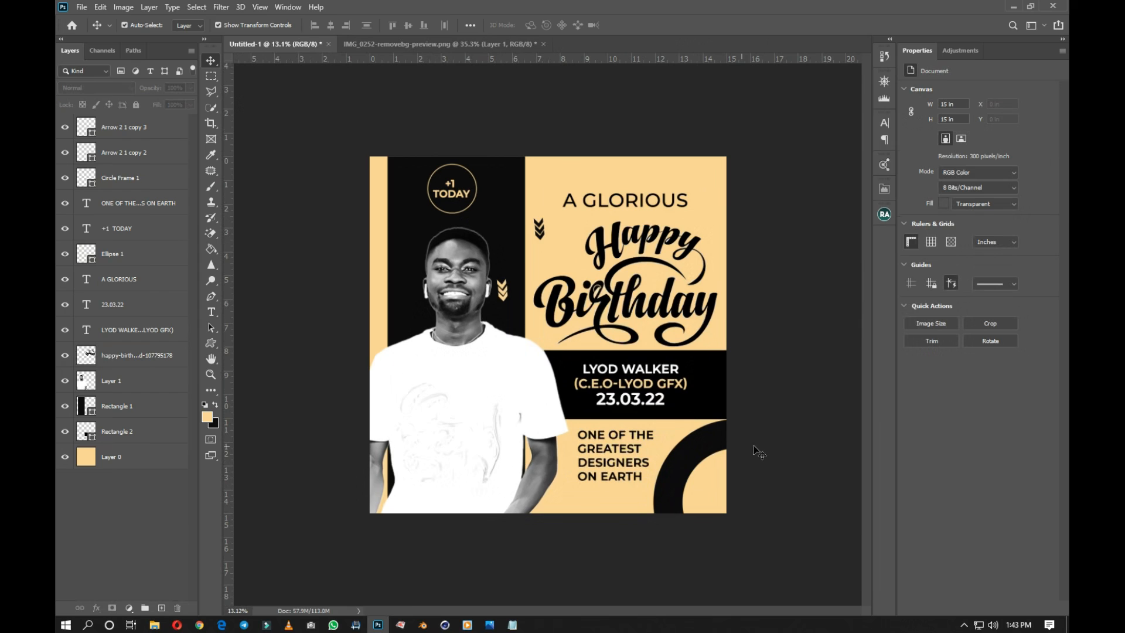
{"action": "left_click", "coordinate": [634, 451]}
{"action": "left_click", "coordinate": [765, 387]}
{"action": "scroll", "coordinate": [486, 387], "scroll_direction": "down", "scroll_amount": 2}
{"action": "scroll", "coordinate": [498, 375], "scroll_direction": "up", "scroll_amount": 1}
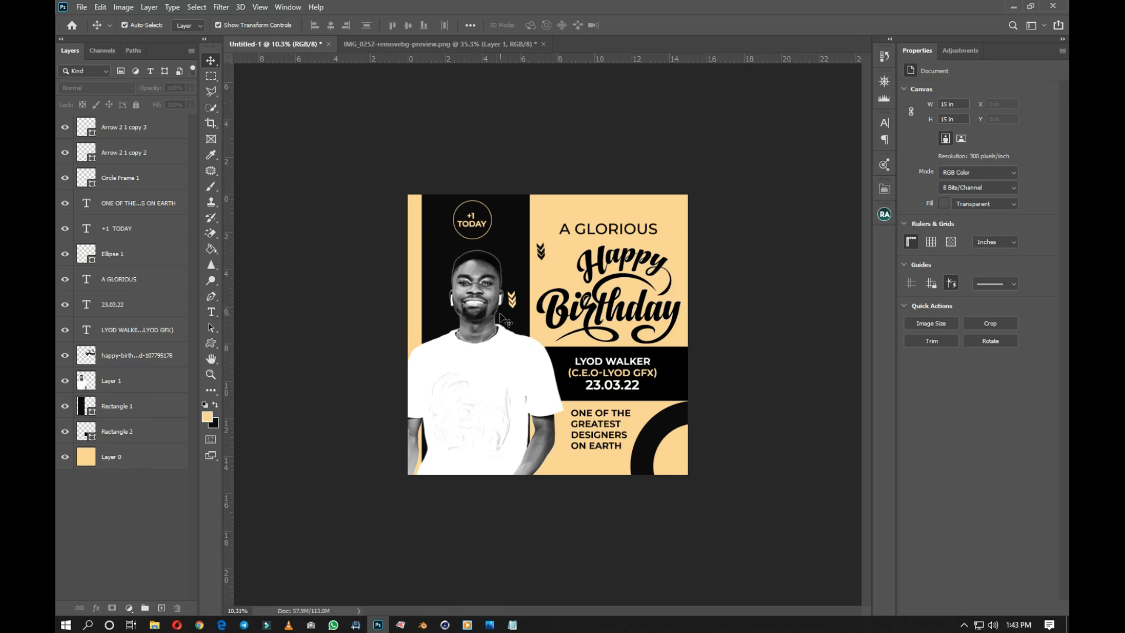
Add 23.47% uniform, monochromatic noise to the cream background layer and deselect it.
{"action": "scroll", "coordinate": [502, 319], "scroll_direction": "up", "scroll_amount": 1}
{"action": "left_click", "coordinate": [678, 199]}
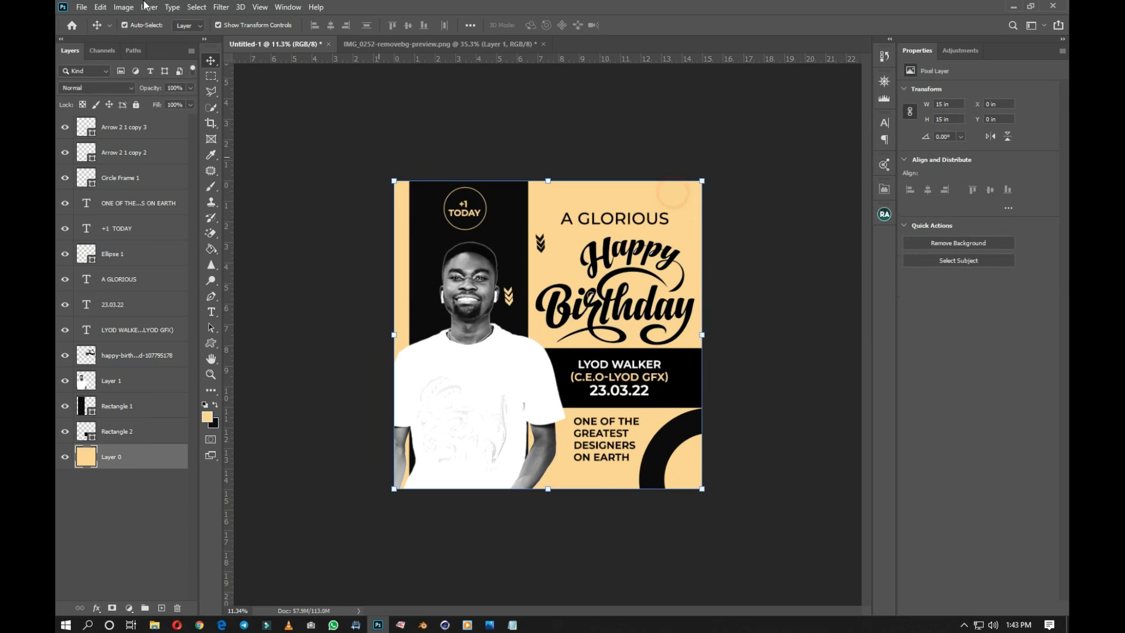
{"action": "left_click", "coordinate": [221, 7]}
{"action": "mouse_move", "coordinate": [226, 179]}
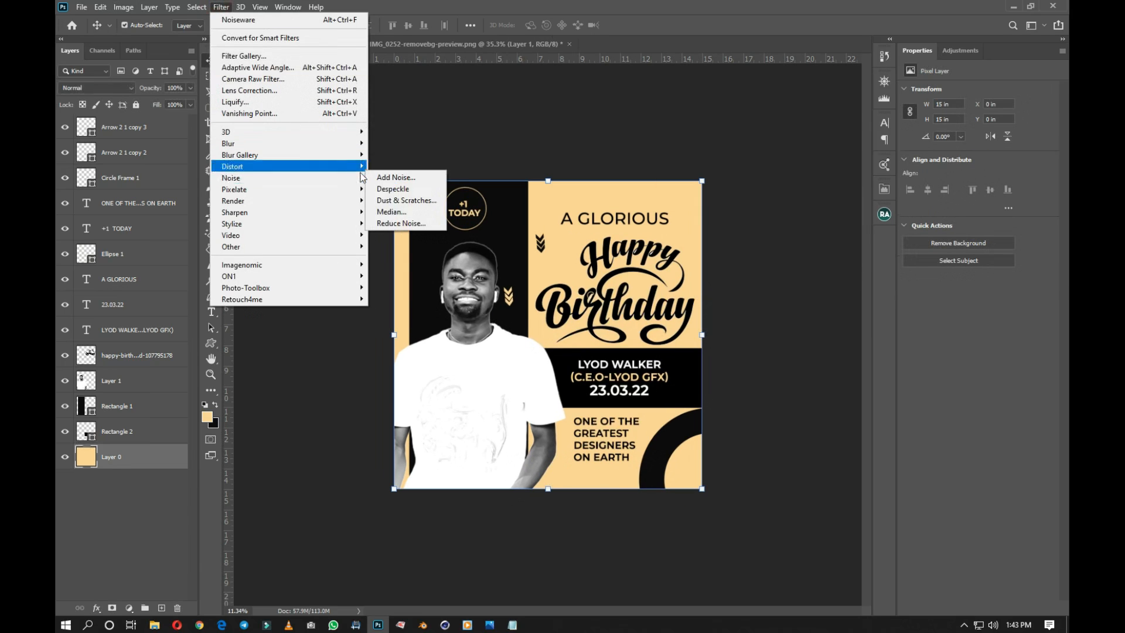
{"action": "left_click", "coordinate": [398, 179]}
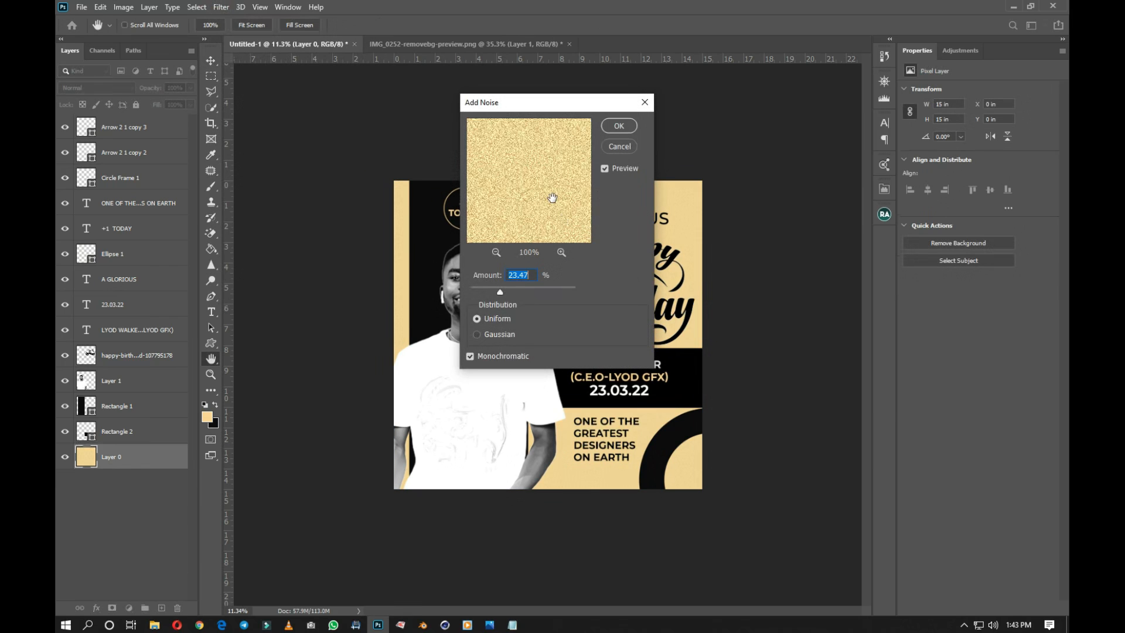
{"action": "left_click", "coordinate": [618, 126]}
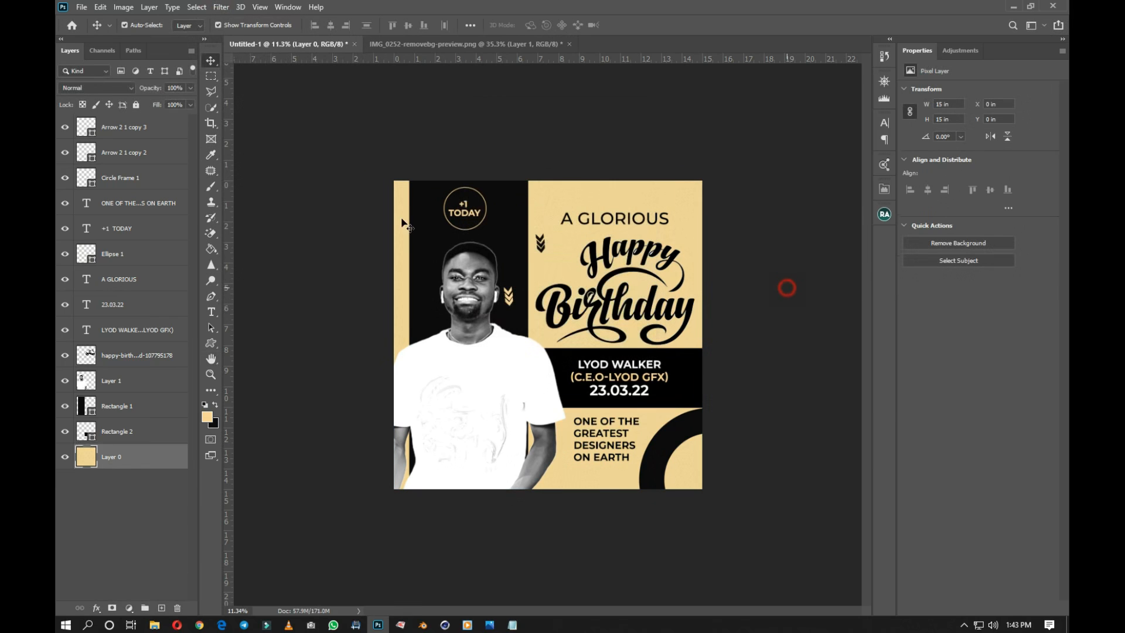
{"action": "left_click", "coordinate": [786, 289]}
{"action": "scroll", "coordinate": [786, 289], "scroll_direction": "up", "scroll_amount": 2}
{"action": "scroll", "coordinate": [520, 206], "scroll_direction": "up", "scroll_amount": 1}
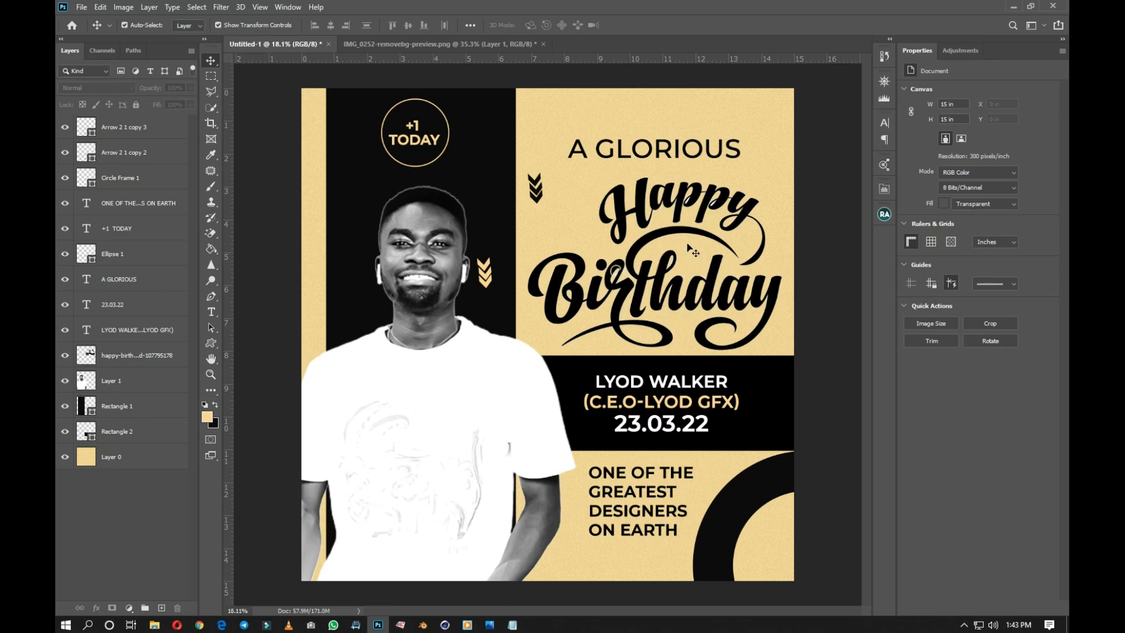
Reapply the Add Noise filter with the same settings to the Happy Birthday lettering, and select the corner ring.
{"action": "left_click", "coordinate": [645, 279]}
{"action": "left_click", "coordinate": [231, 7]}
{"action": "left_click", "coordinate": [258, 22]}
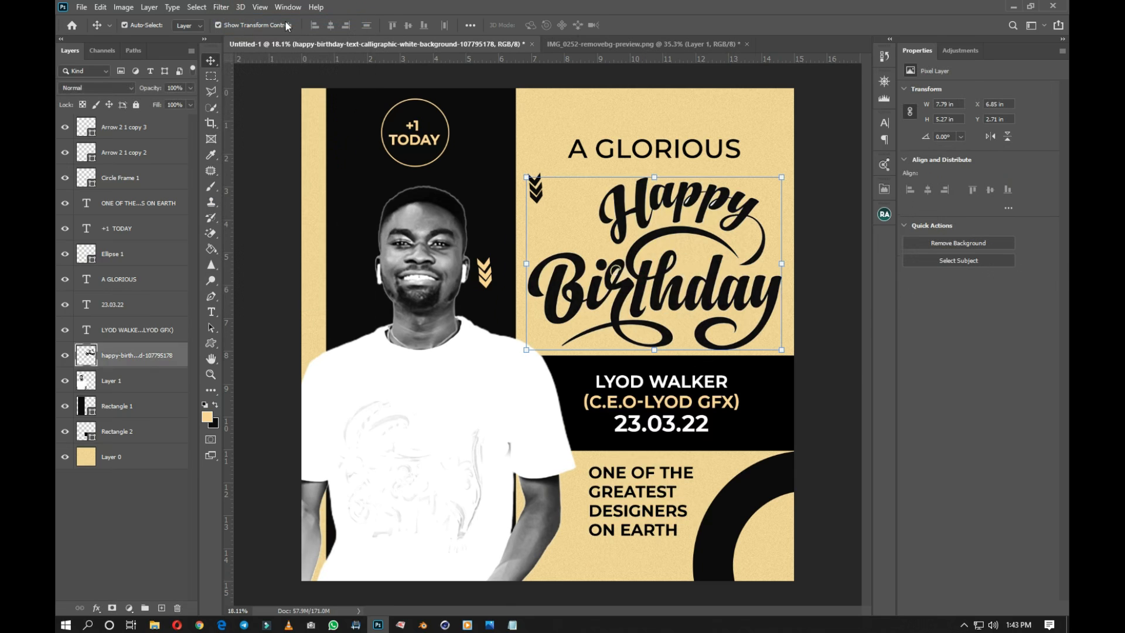
{"action": "left_click", "coordinate": [730, 516]}
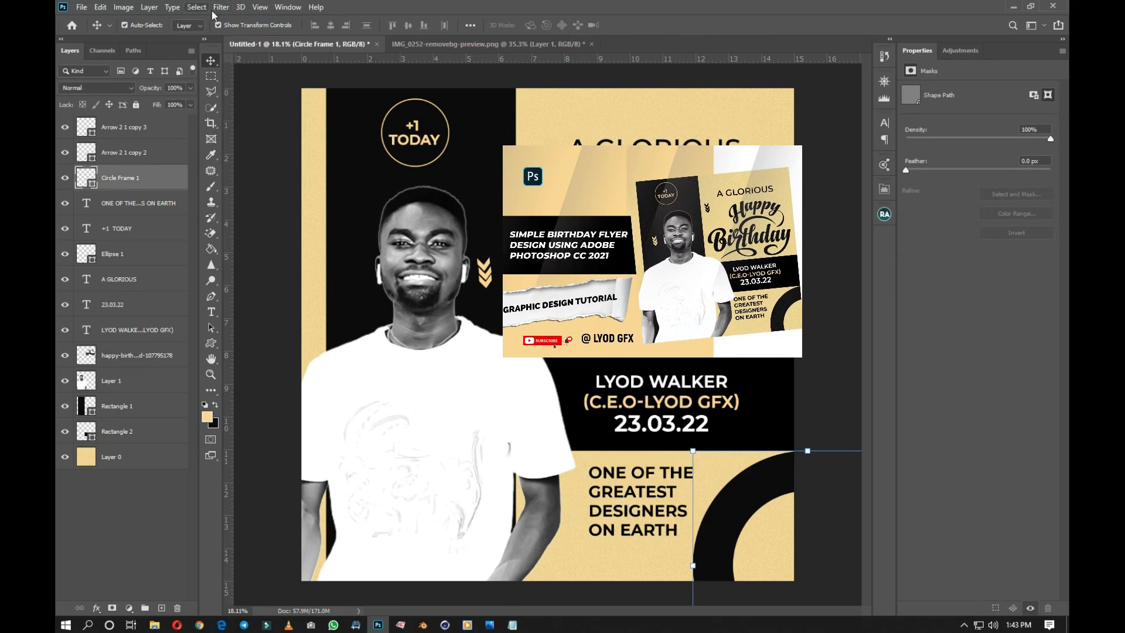
Reapply the Add Noise filter with the same settings to the corner ring and deselect it.
{"action": "left_click", "coordinate": [220, 7]}
{"action": "left_click", "coordinate": [258, 22]}
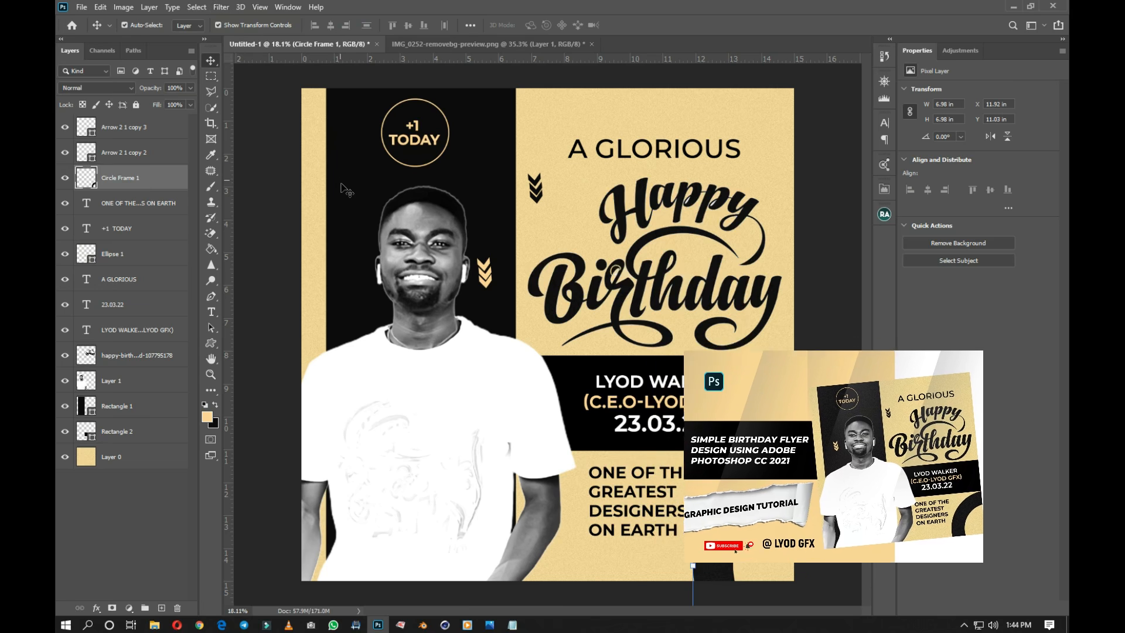
{"action": "key", "text": "ctrl+0"}
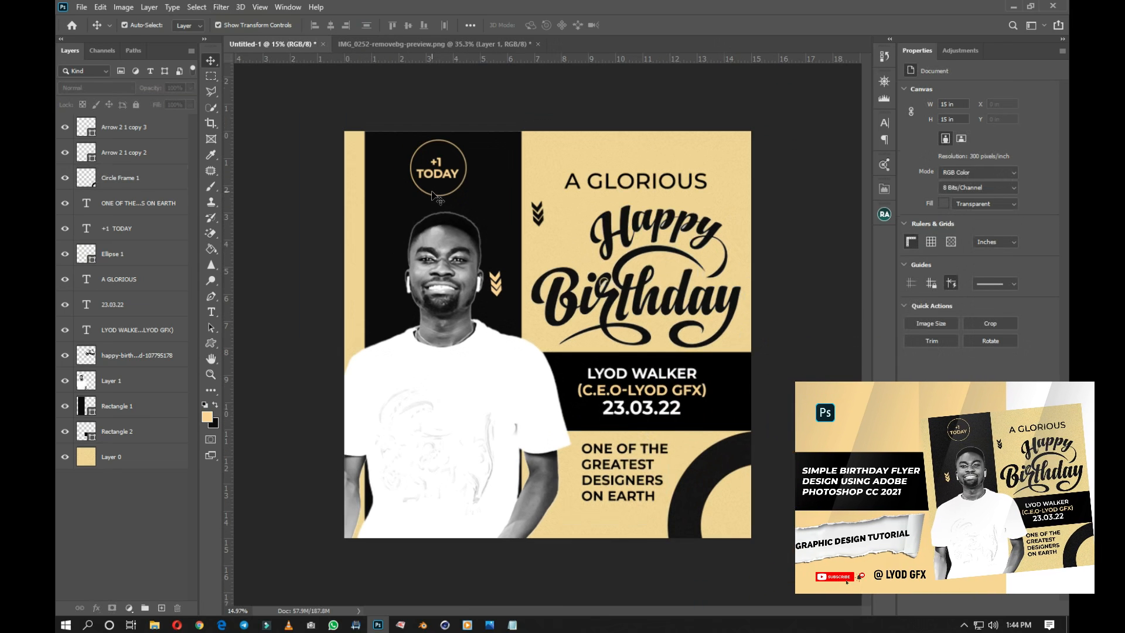
Reapply the Add Noise filter with the same settings to the tall black panel behind the portrait and deselect it.
{"action": "scroll", "coordinate": [433, 196], "scroll_direction": "up", "scroll_amount": 2}
{"action": "left_click", "coordinate": [339, 159]}
{"action": "left_click", "coordinate": [229, 8]}
{"action": "left_click", "coordinate": [258, 23]}
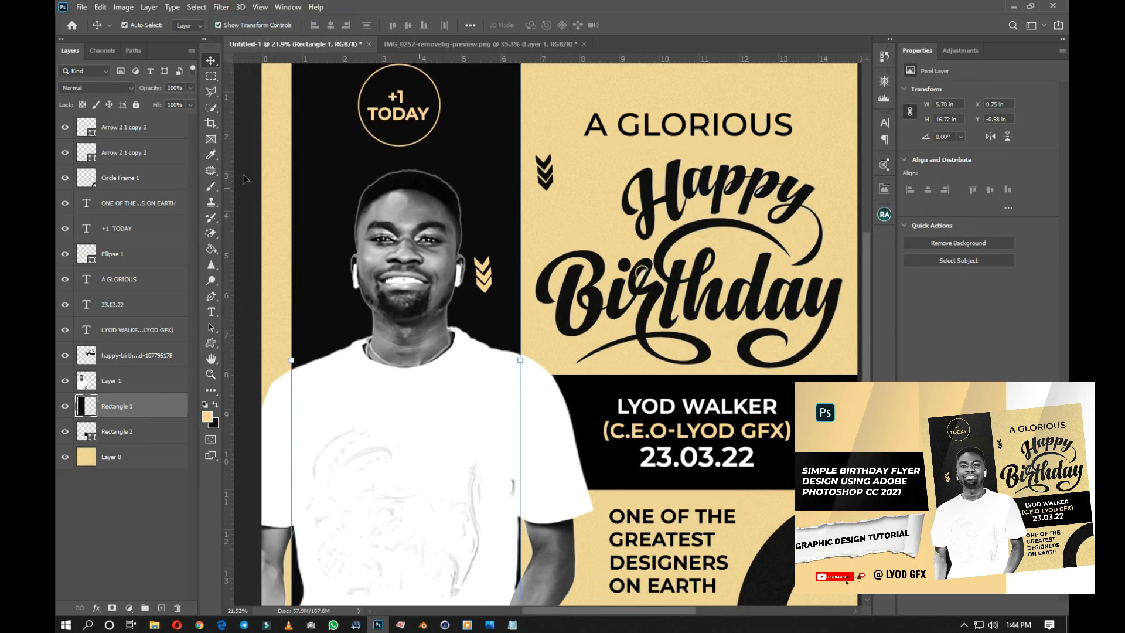
{"action": "scroll", "coordinate": [402, 219], "scroll_direction": "down", "scroll_amount": 3}
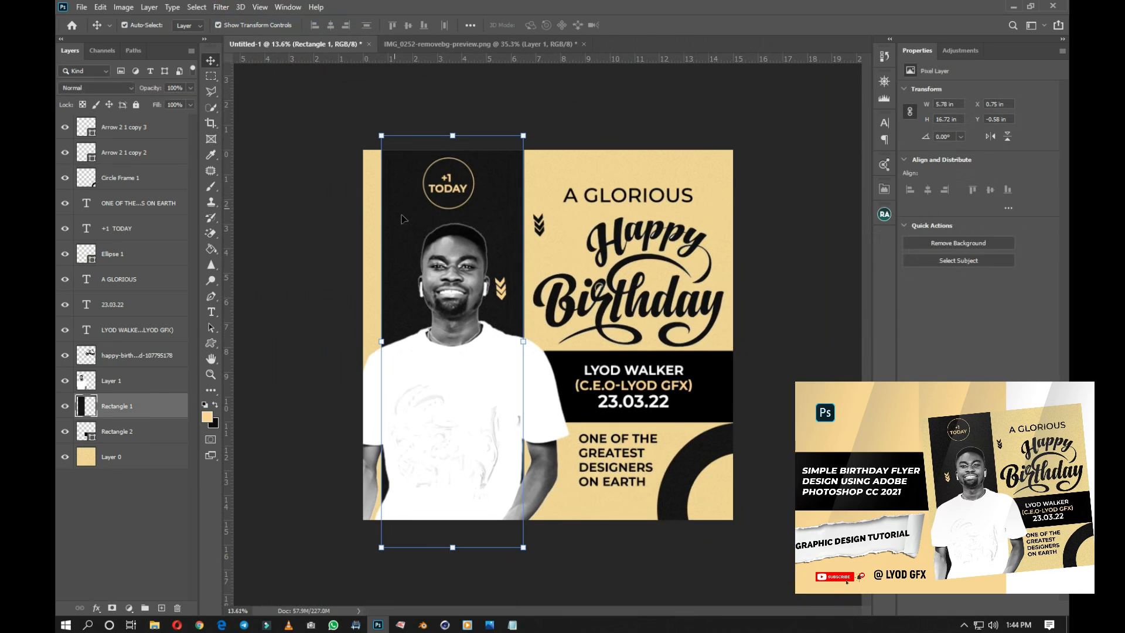
{"action": "left_click", "coordinate": [762, 282]}
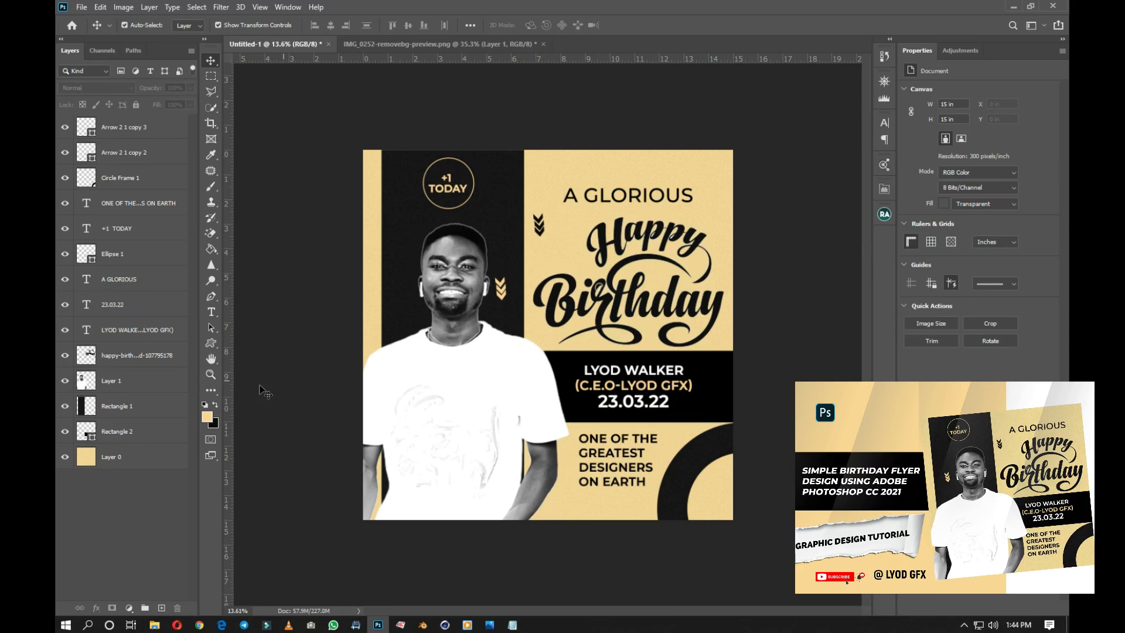
Shift the portrait right to about X -0.52 in, Y 2.98 in, and move the cream chevrons to the left of the face.
{"action": "mouse_move", "coordinate": [430, 404]}
{"action": "left_mouse_down"}
{"action": "mouse_move", "coordinate": [437, 420]}
{"action": "mouse_move", "coordinate": [441, 403]}
{"action": "left_mouse_up"}
{"action": "left_click_drag", "start_coordinate": [501, 288], "coordinate": [378, 288]}
{"action": "left_click", "coordinate": [810, 285]}
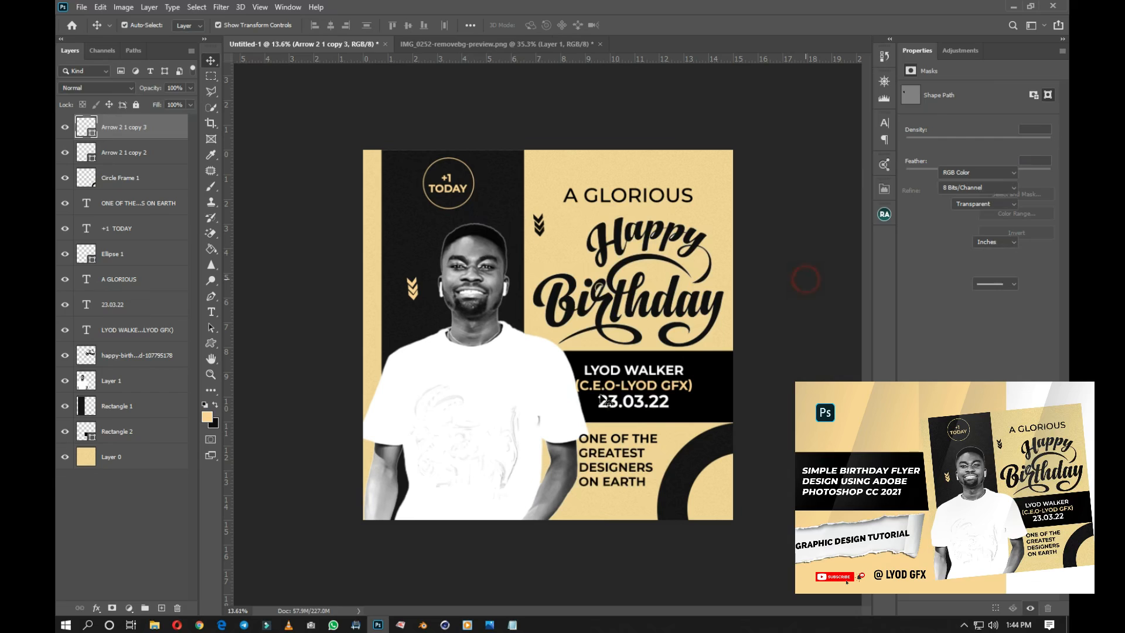
{"action": "left_click_drag", "start_coordinate": [561, 435], "coordinate": [566, 410]}
{"action": "left_click", "coordinate": [794, 331]}
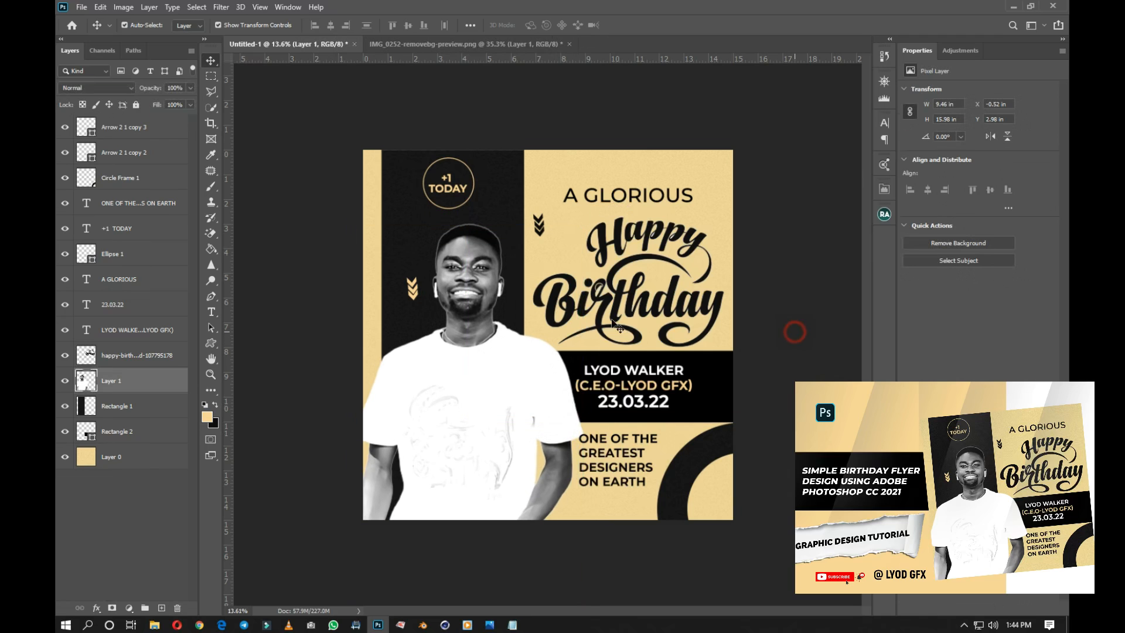
Select all layers and stamp them into a new merged layer above the stack, keeping the originals.
{"action": "scroll", "coordinate": [597, 346], "scroll_direction": "down", "scroll_amount": 4}
{"action": "scroll", "coordinate": [573, 331], "scroll_direction": "up", "scroll_amount": 3}
{"action": "scroll", "coordinate": [476, 261], "scroll_direction": "down", "scroll_amount": 3}
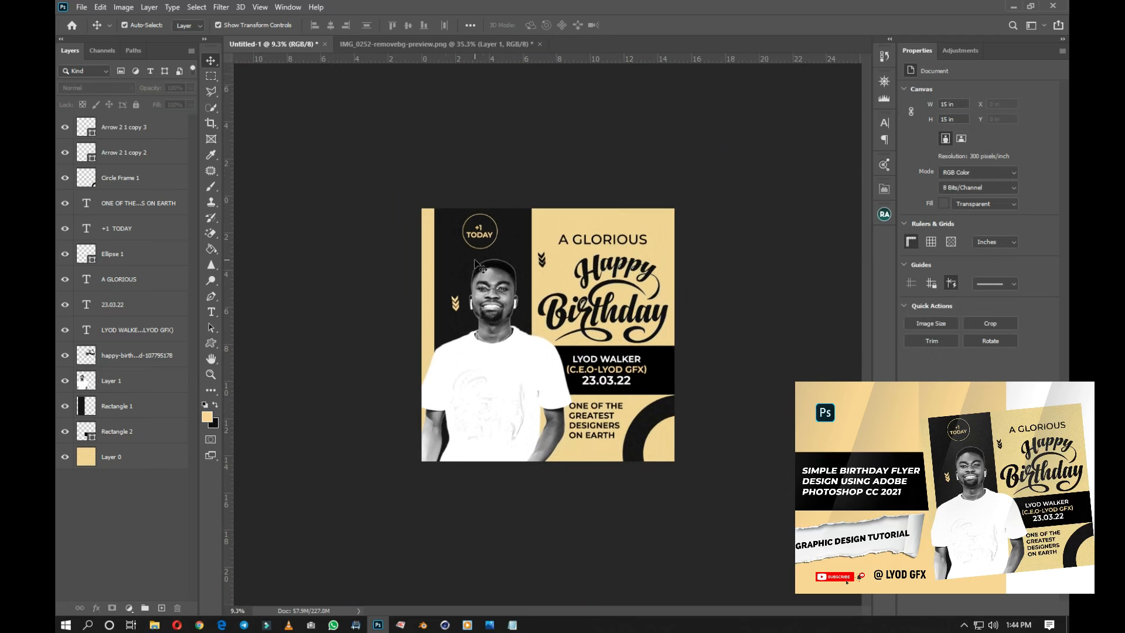
{"action": "scroll", "coordinate": [363, 181], "scroll_direction": "up", "scroll_amount": 2}
{"action": "key", "text": "ctrl+alt+a"}
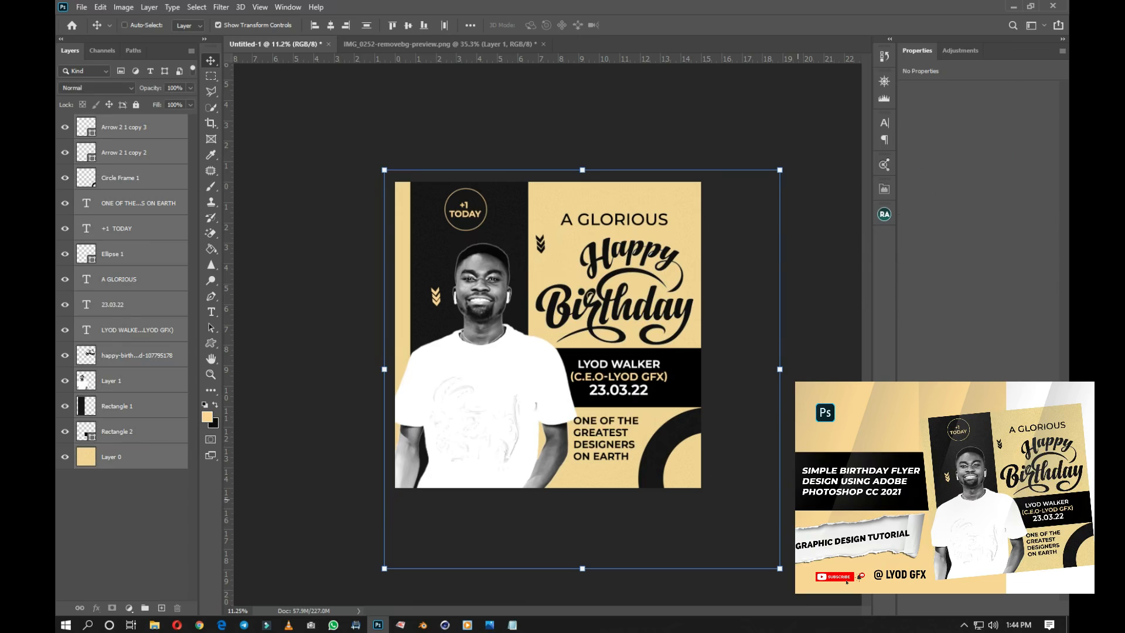
{"action": "key", "text": "ctrl+alt+shift+e"}
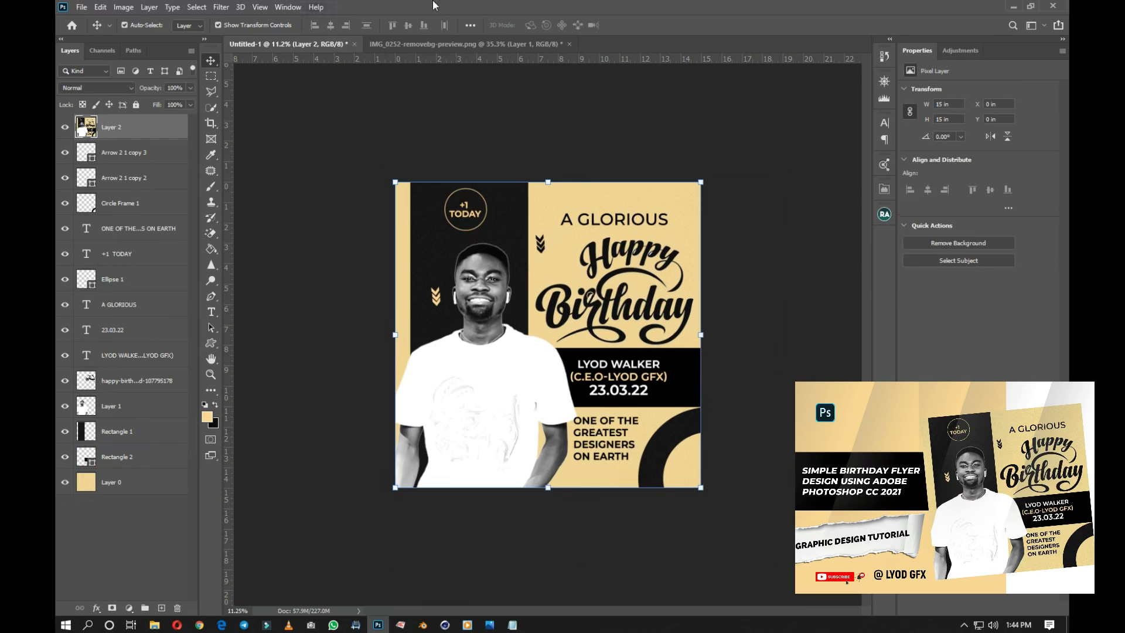